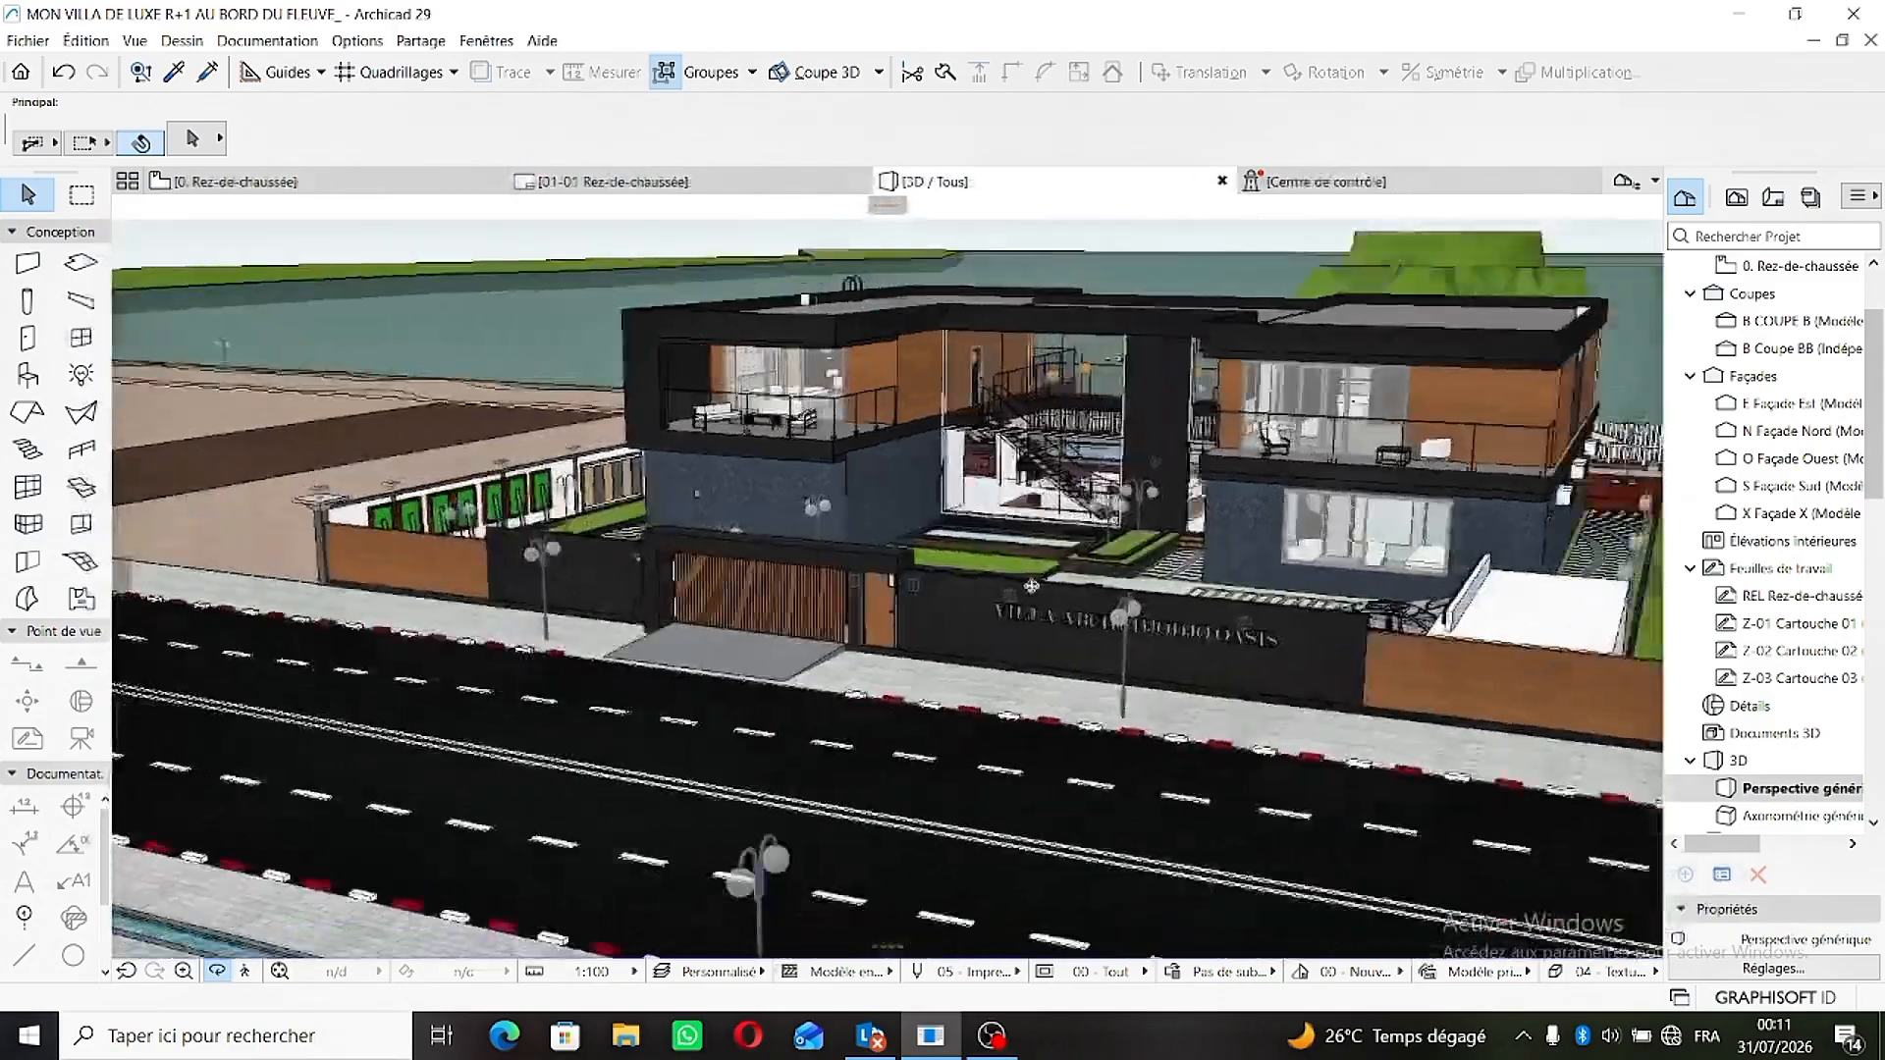
- Inspect the sloped driveway, sliding gate and pedestrian door along the street façade in the 3D view
scroll(967, 669, up, 5)
scroll(968, 669, up, 4)
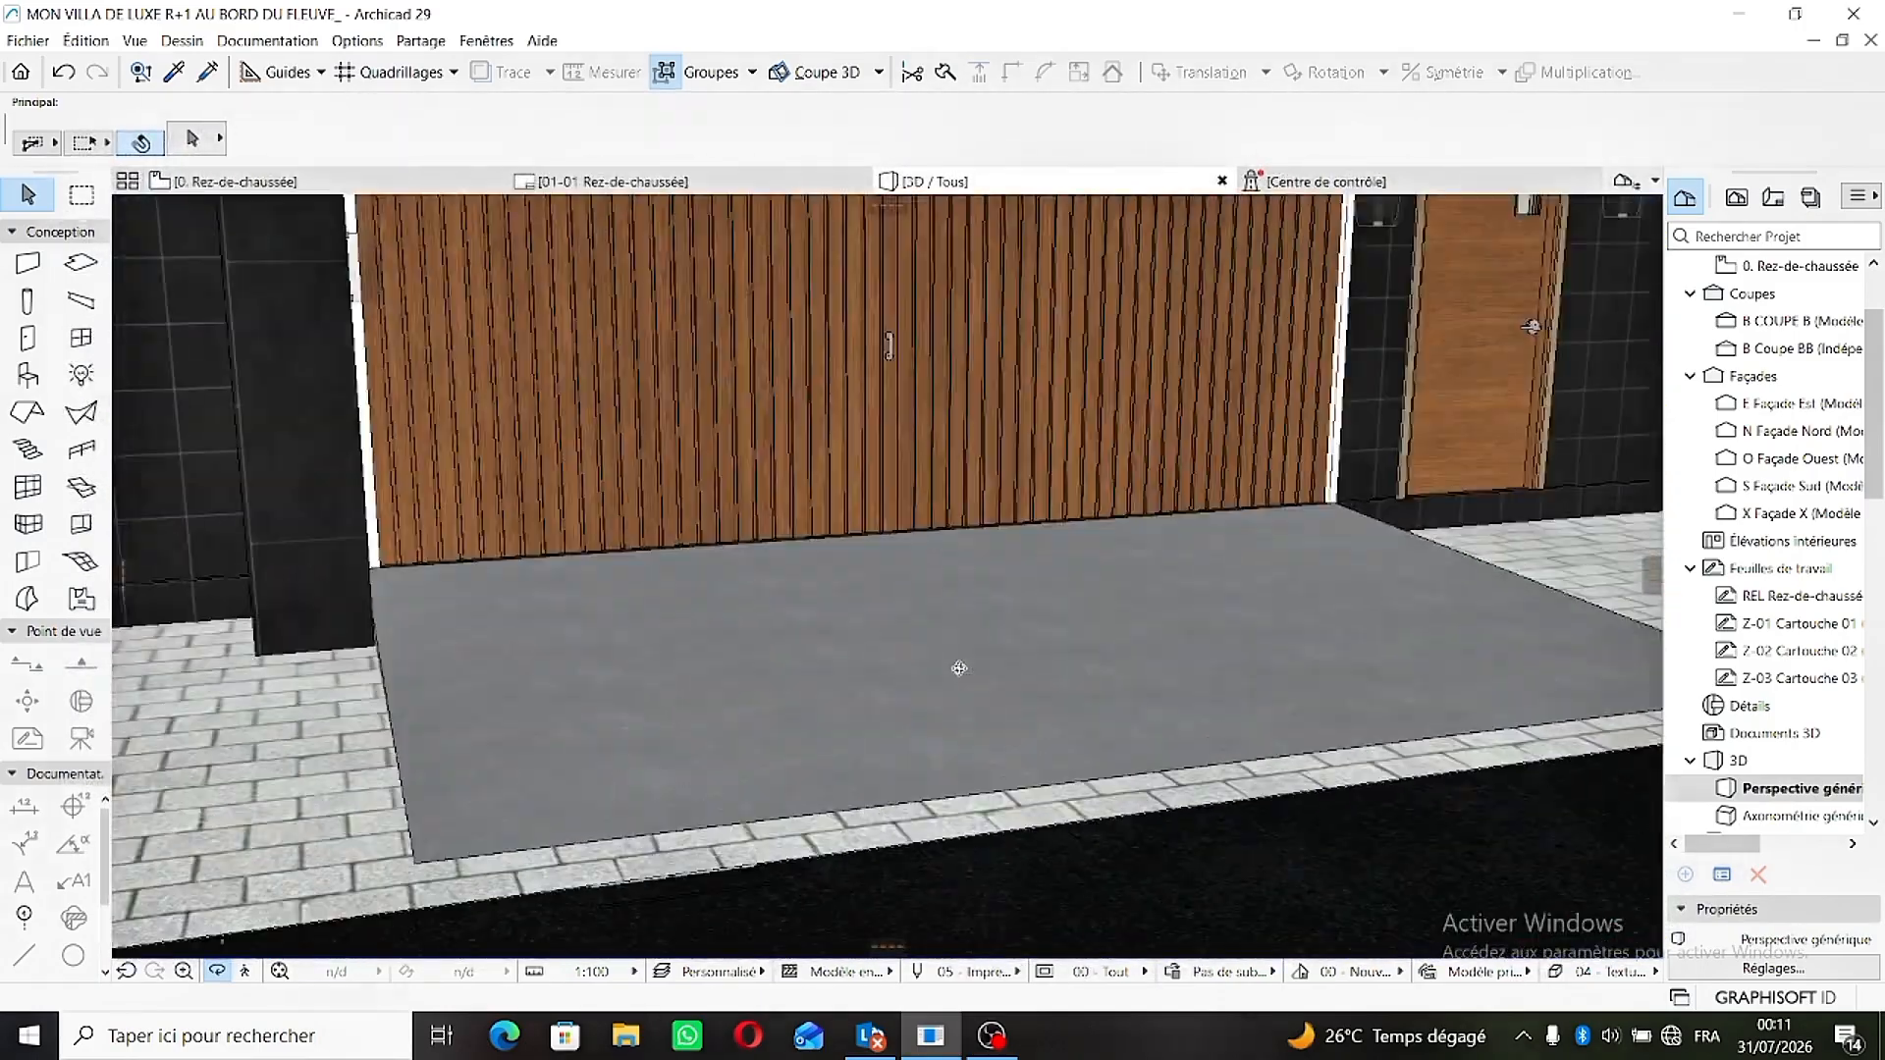
scroll(637, 593, down, 3)
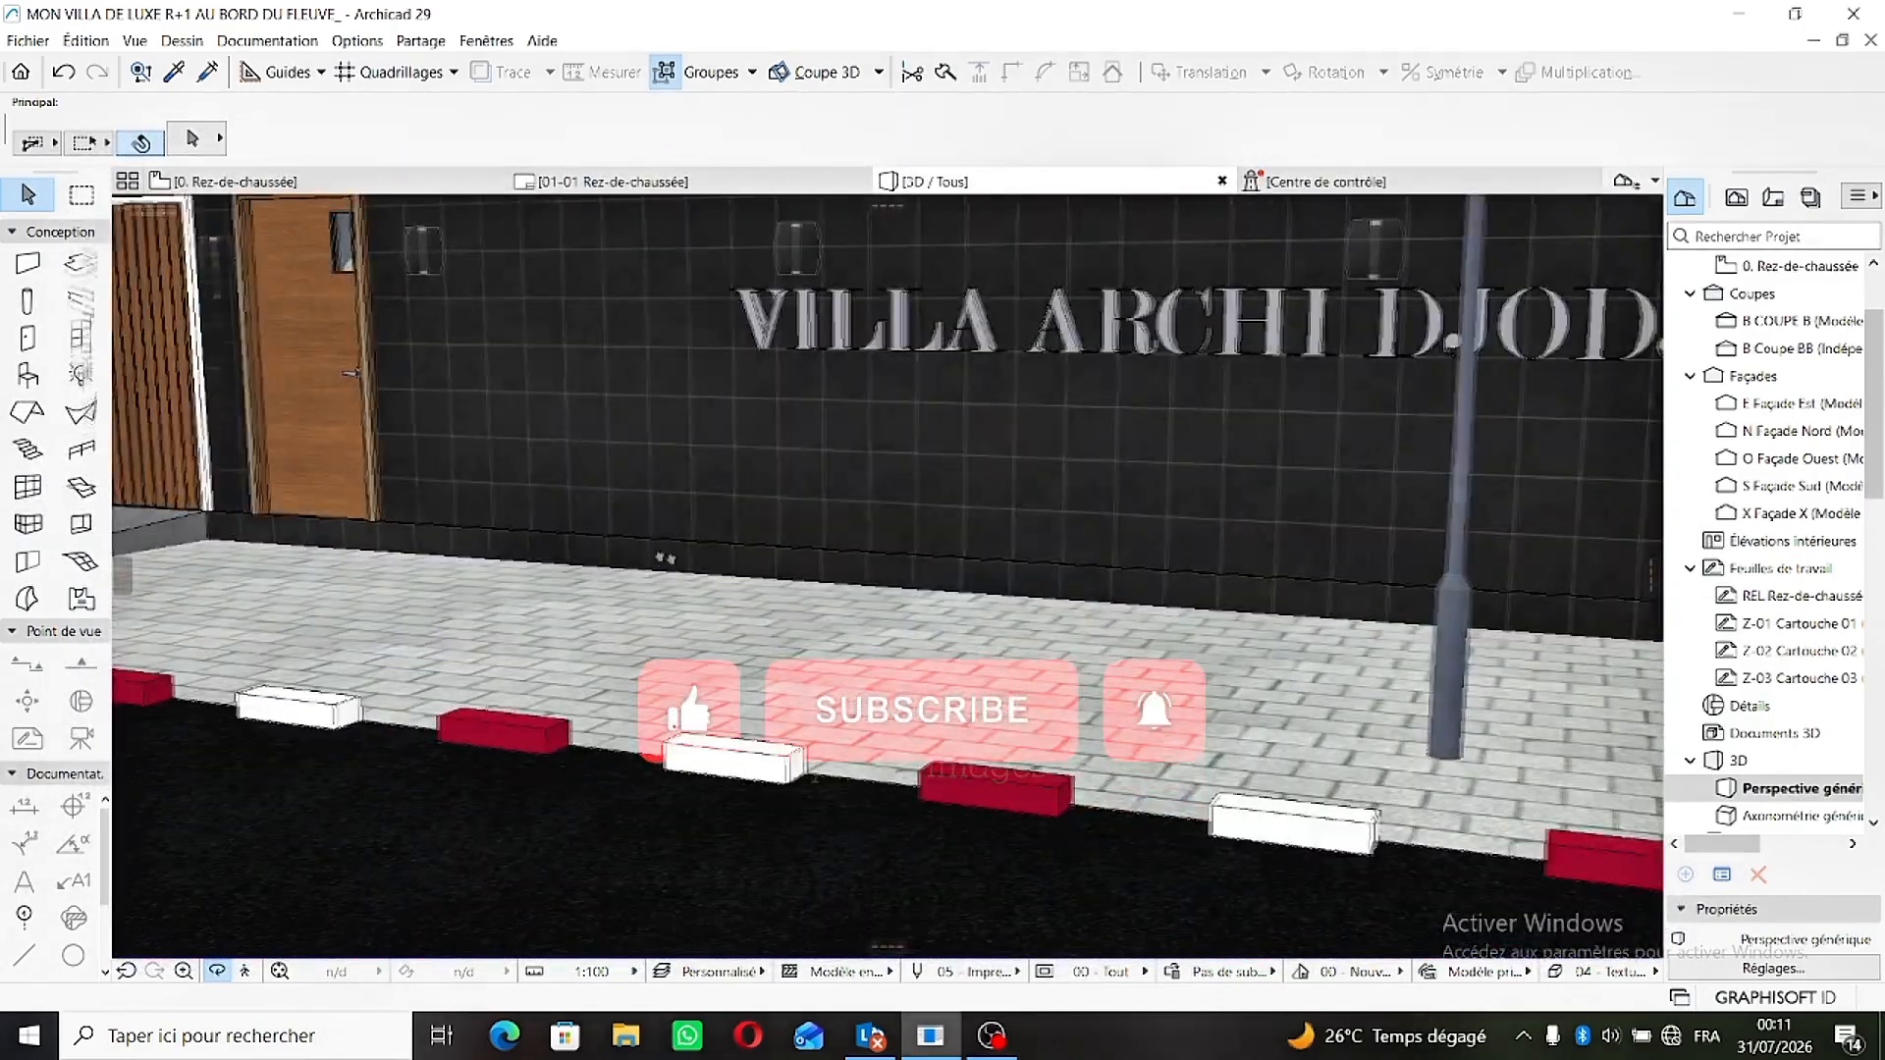
middle_drag(661, 556, 1058, 654)
middle_drag(661, 655, 985, 668)
drag(985, 669, 488, 637)
drag(380, 606, 1089, 589)
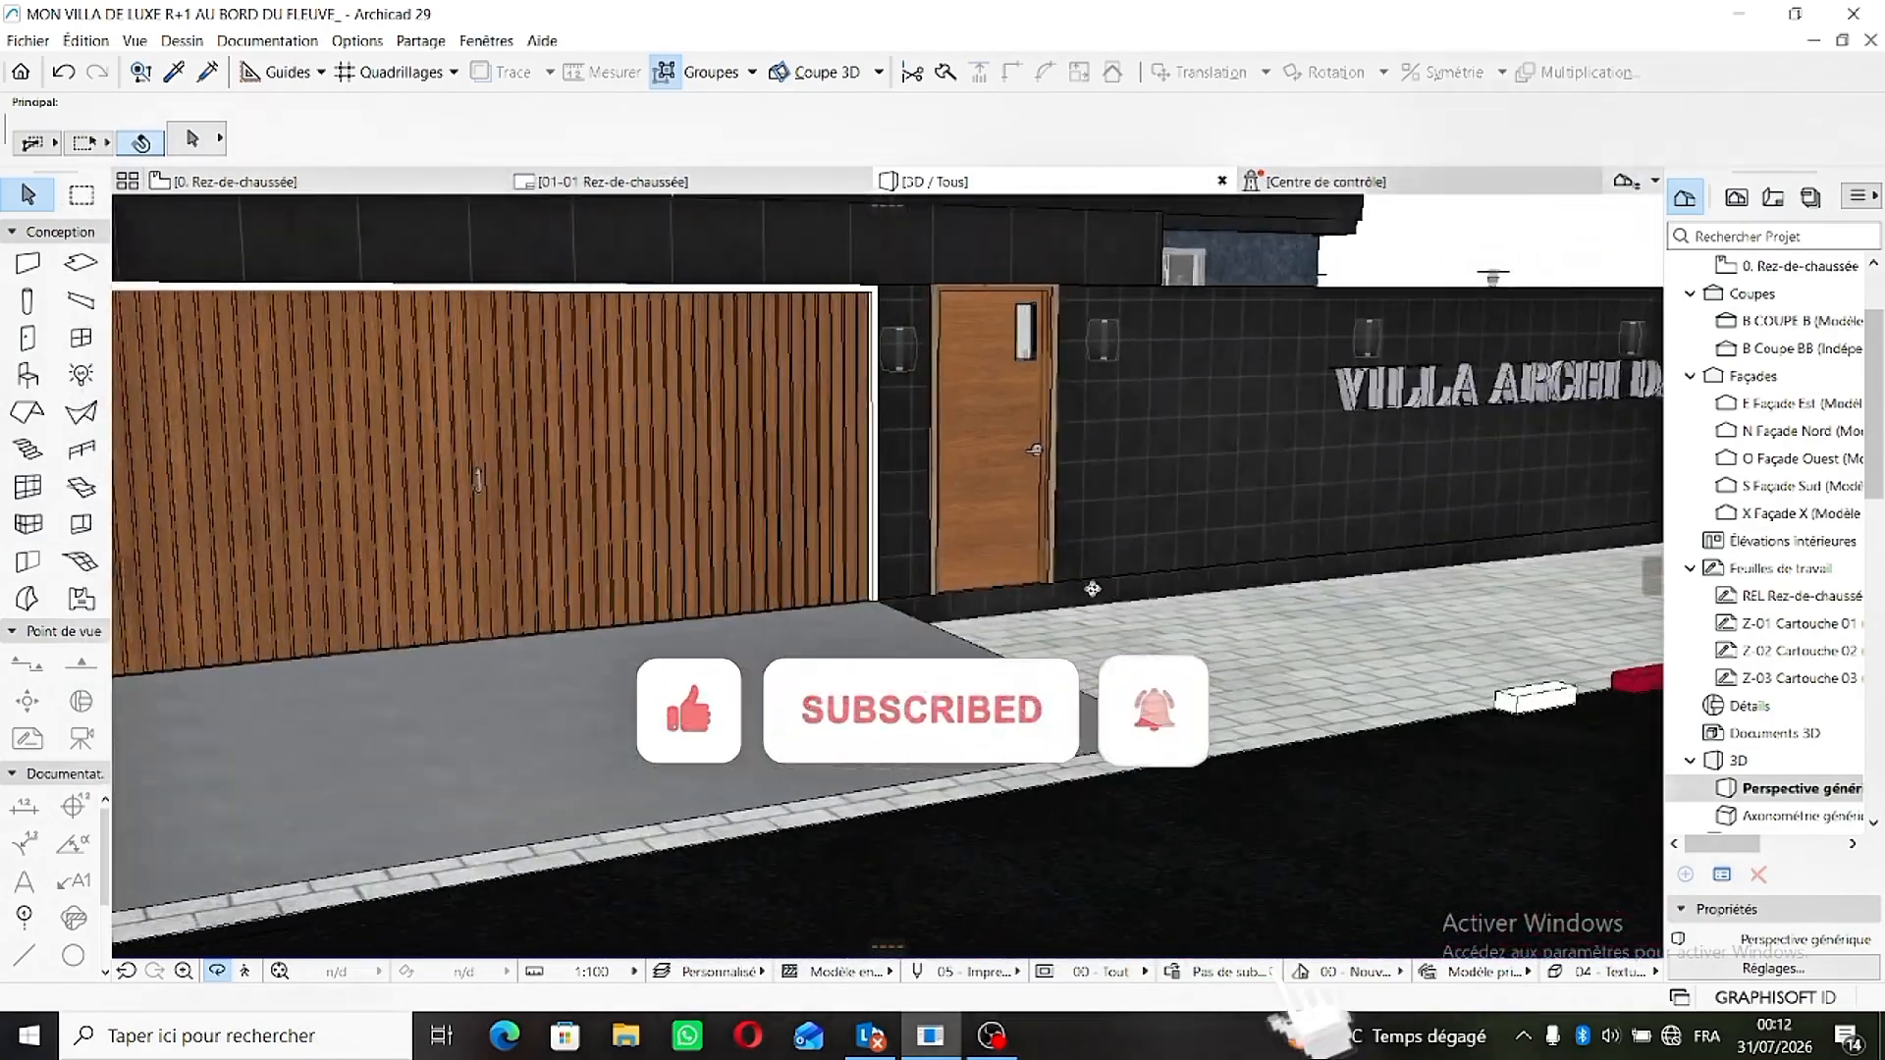
mouse_move(597, 596)
mouse_down()
mouse_move(1068, 608)
mouse_move(663, 607)
mouse_up()
middle_drag(663, 606, 769, 644)
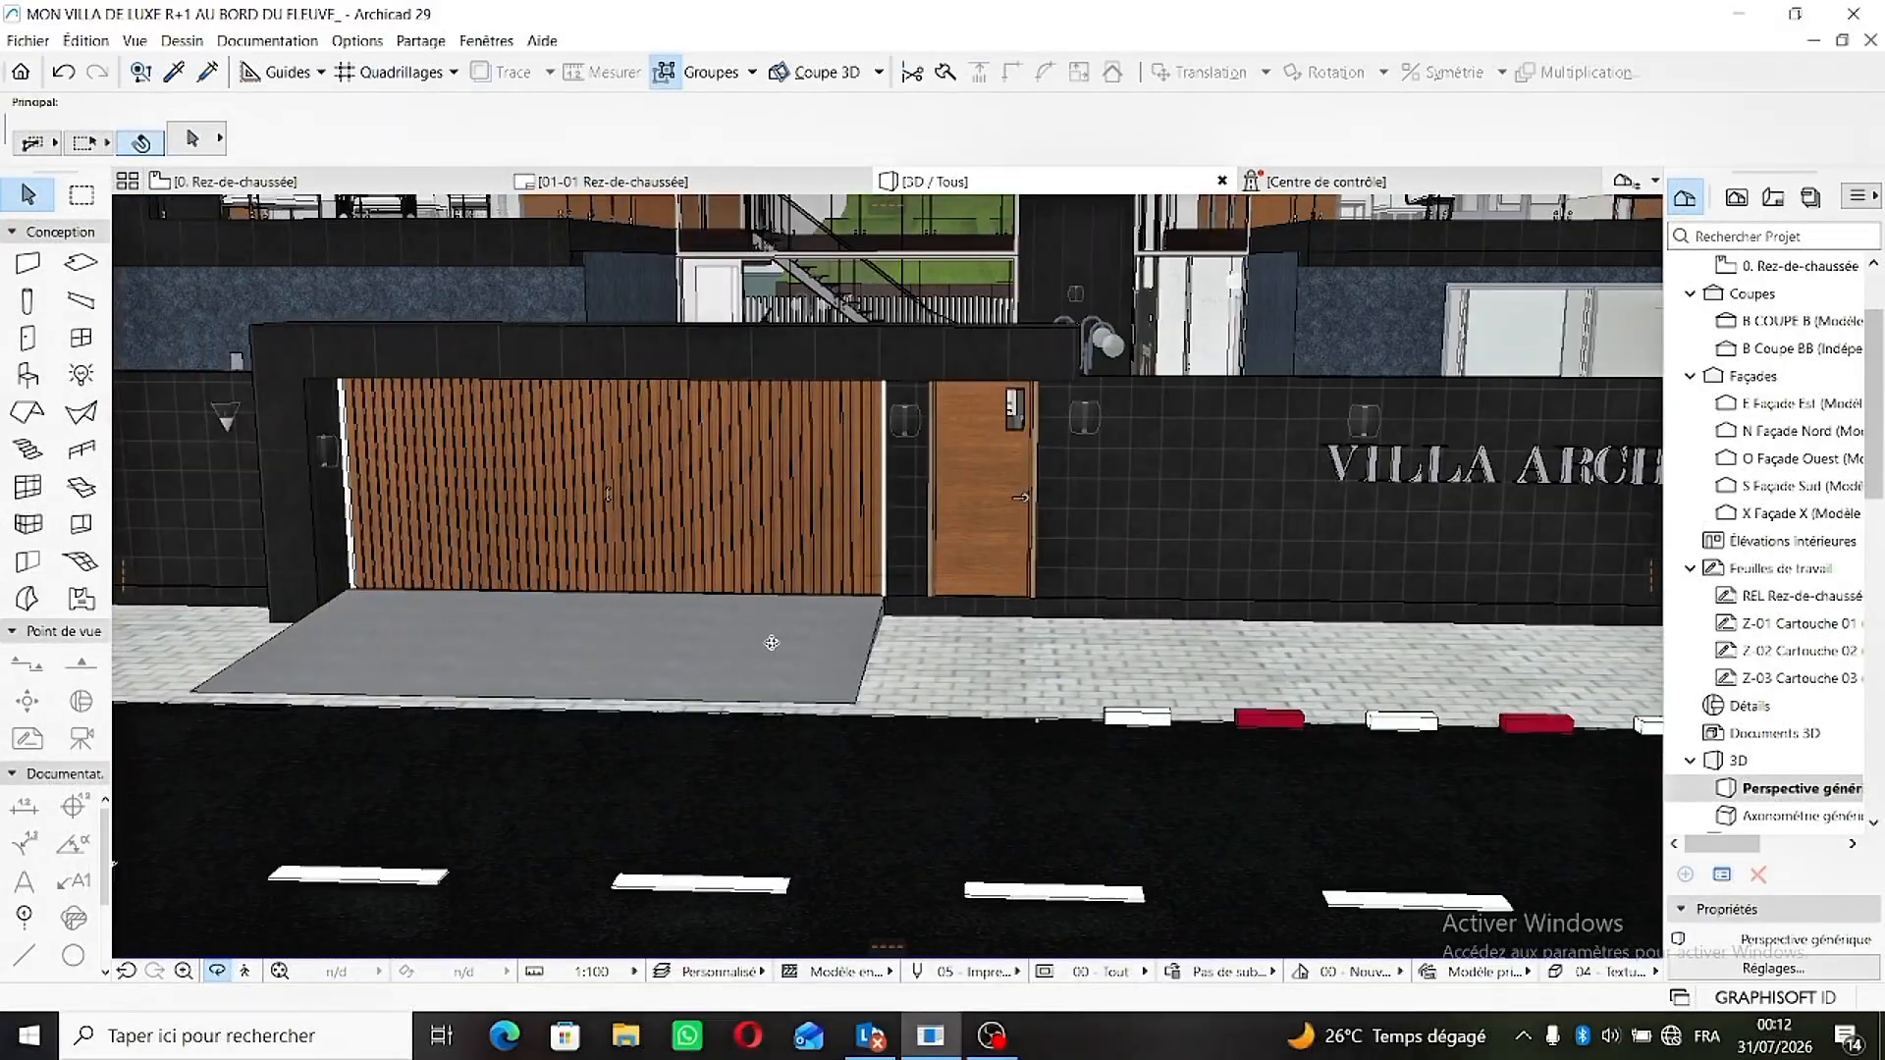
scroll(770, 643, up, 3)
drag(769, 643, 439, 624)
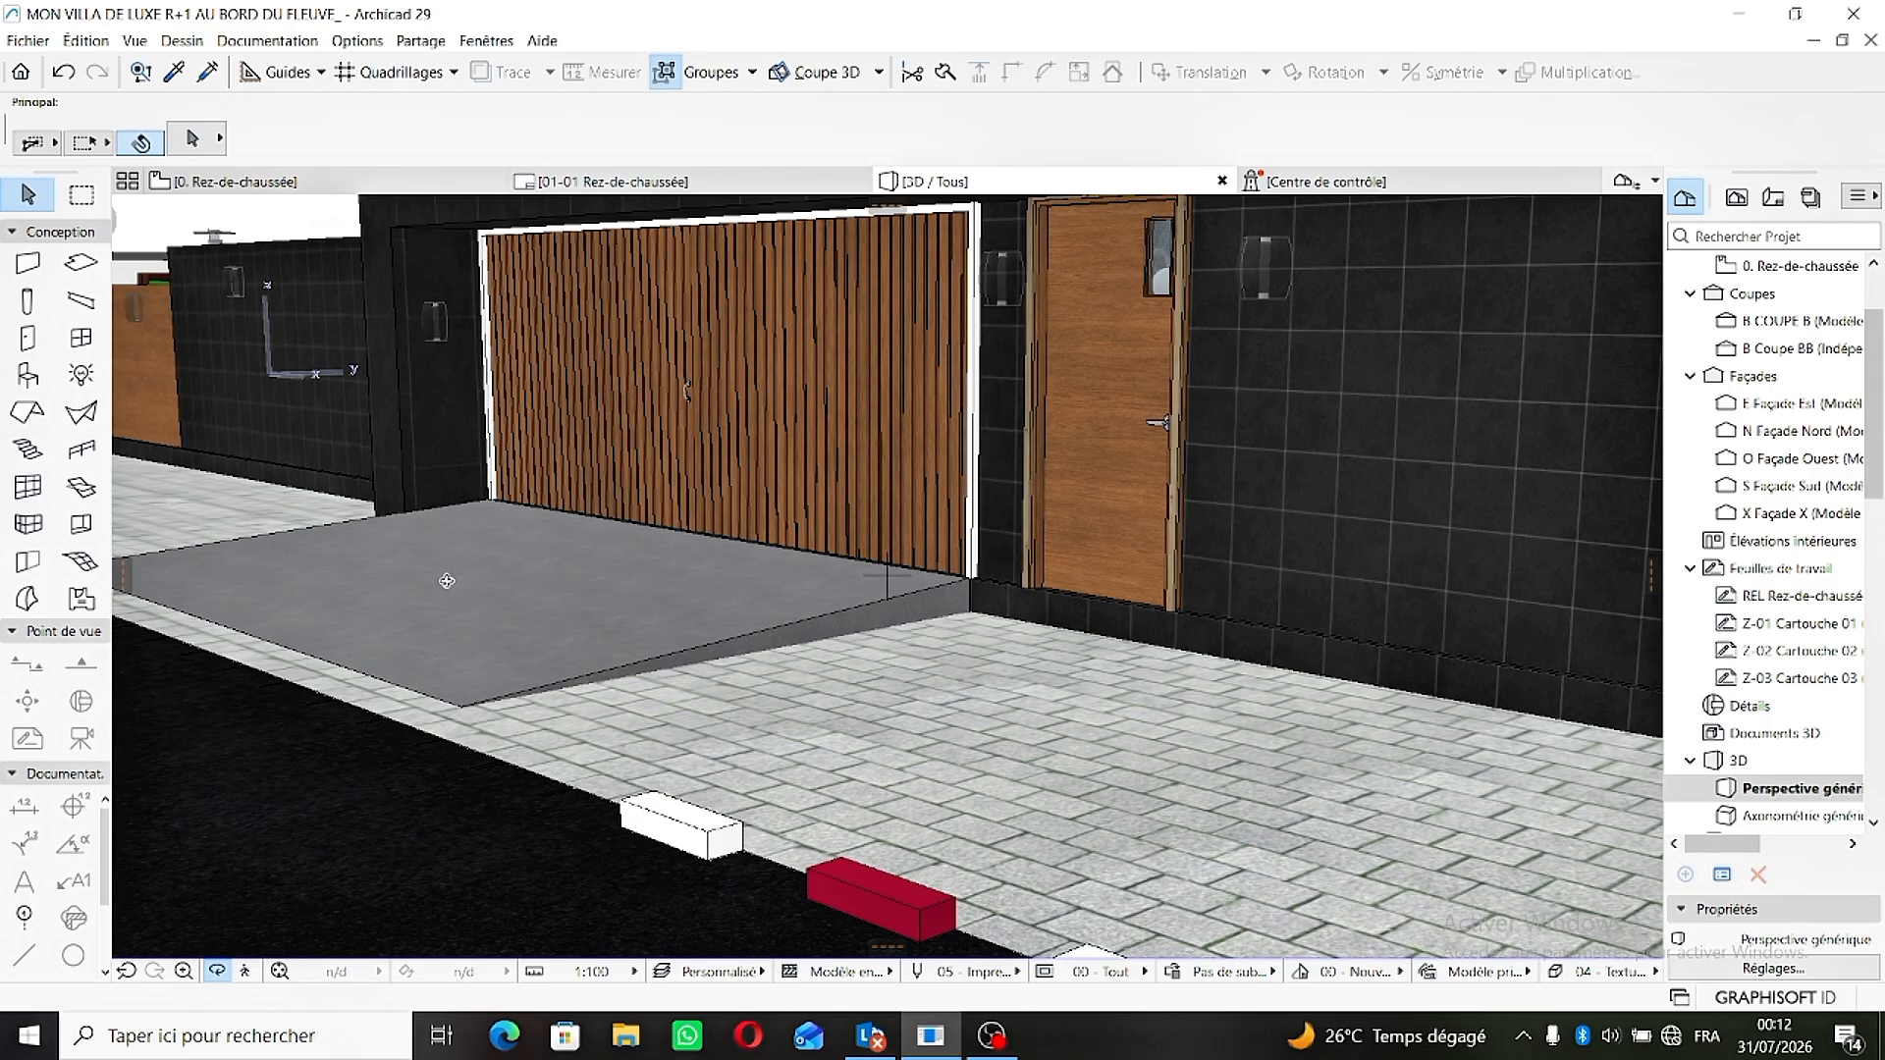
drag(447, 581, 829, 604)
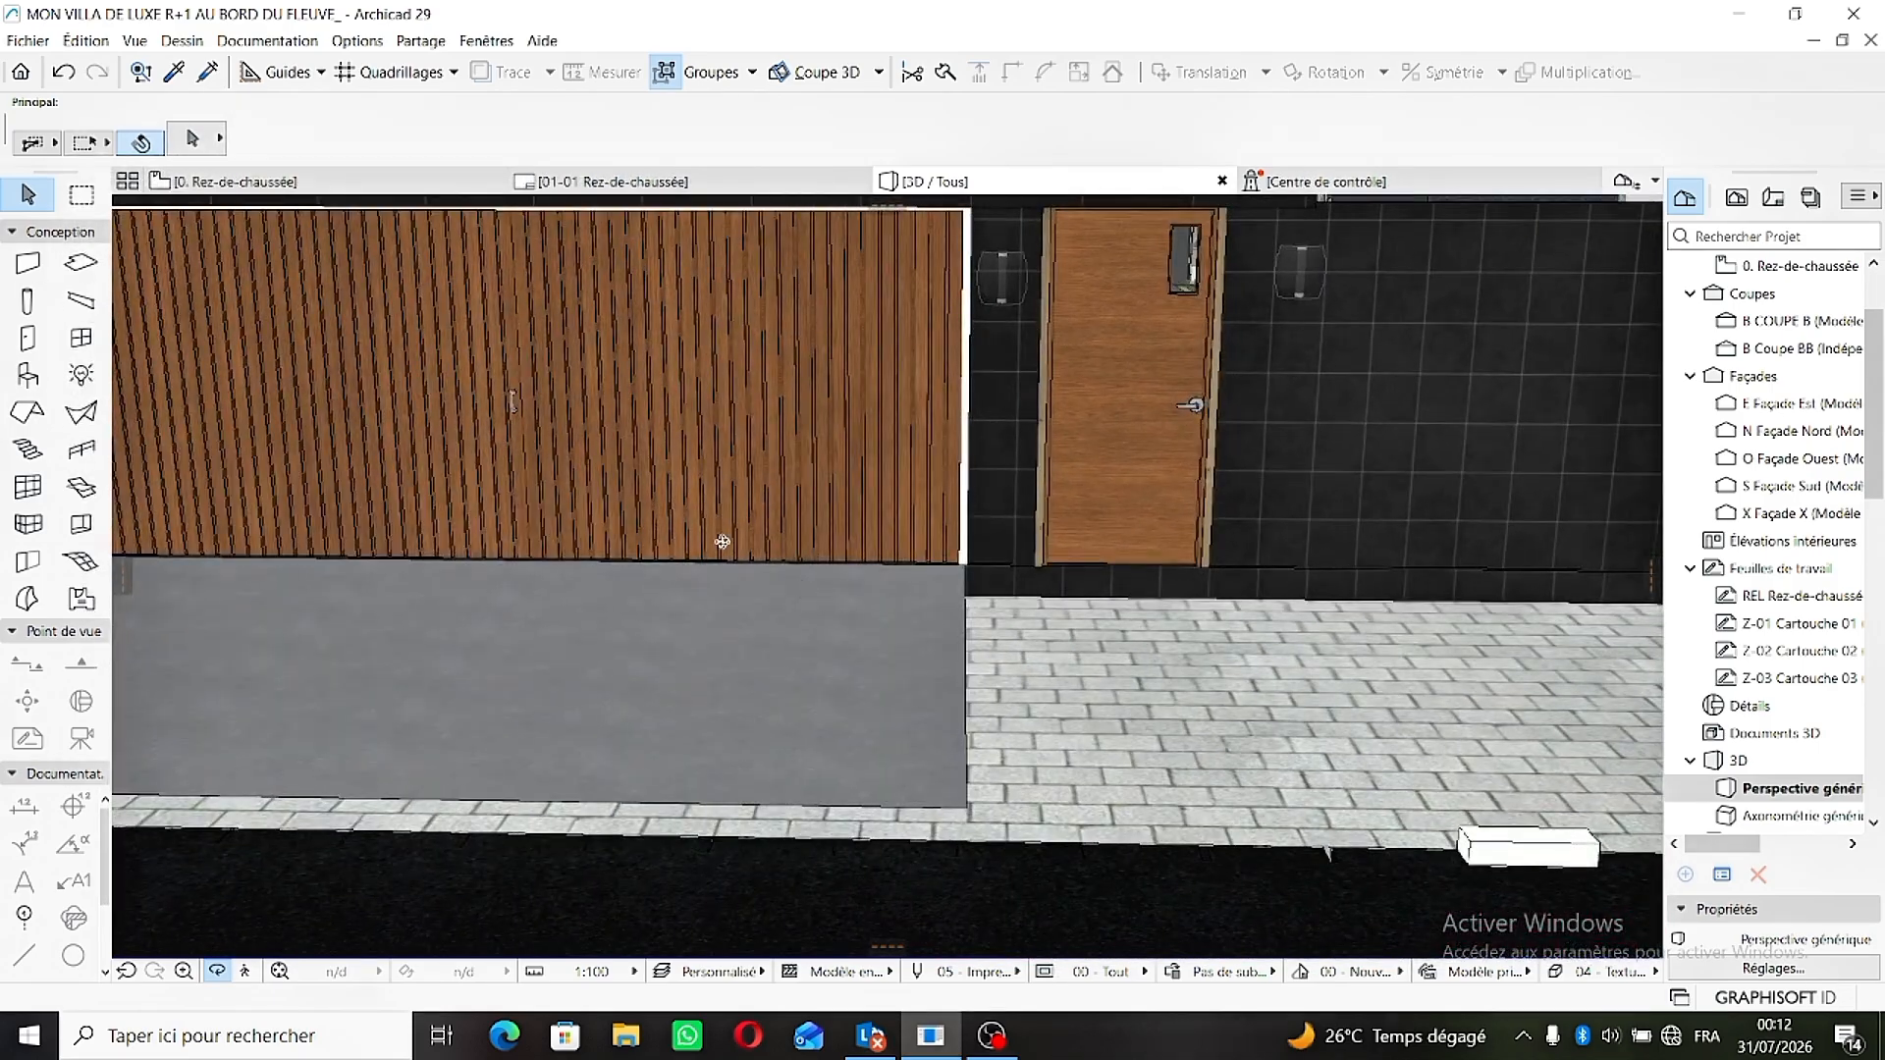
- Delete the existing driveway ramp mesh in front of the garage gate on the ground floor plan
click(298, 183)
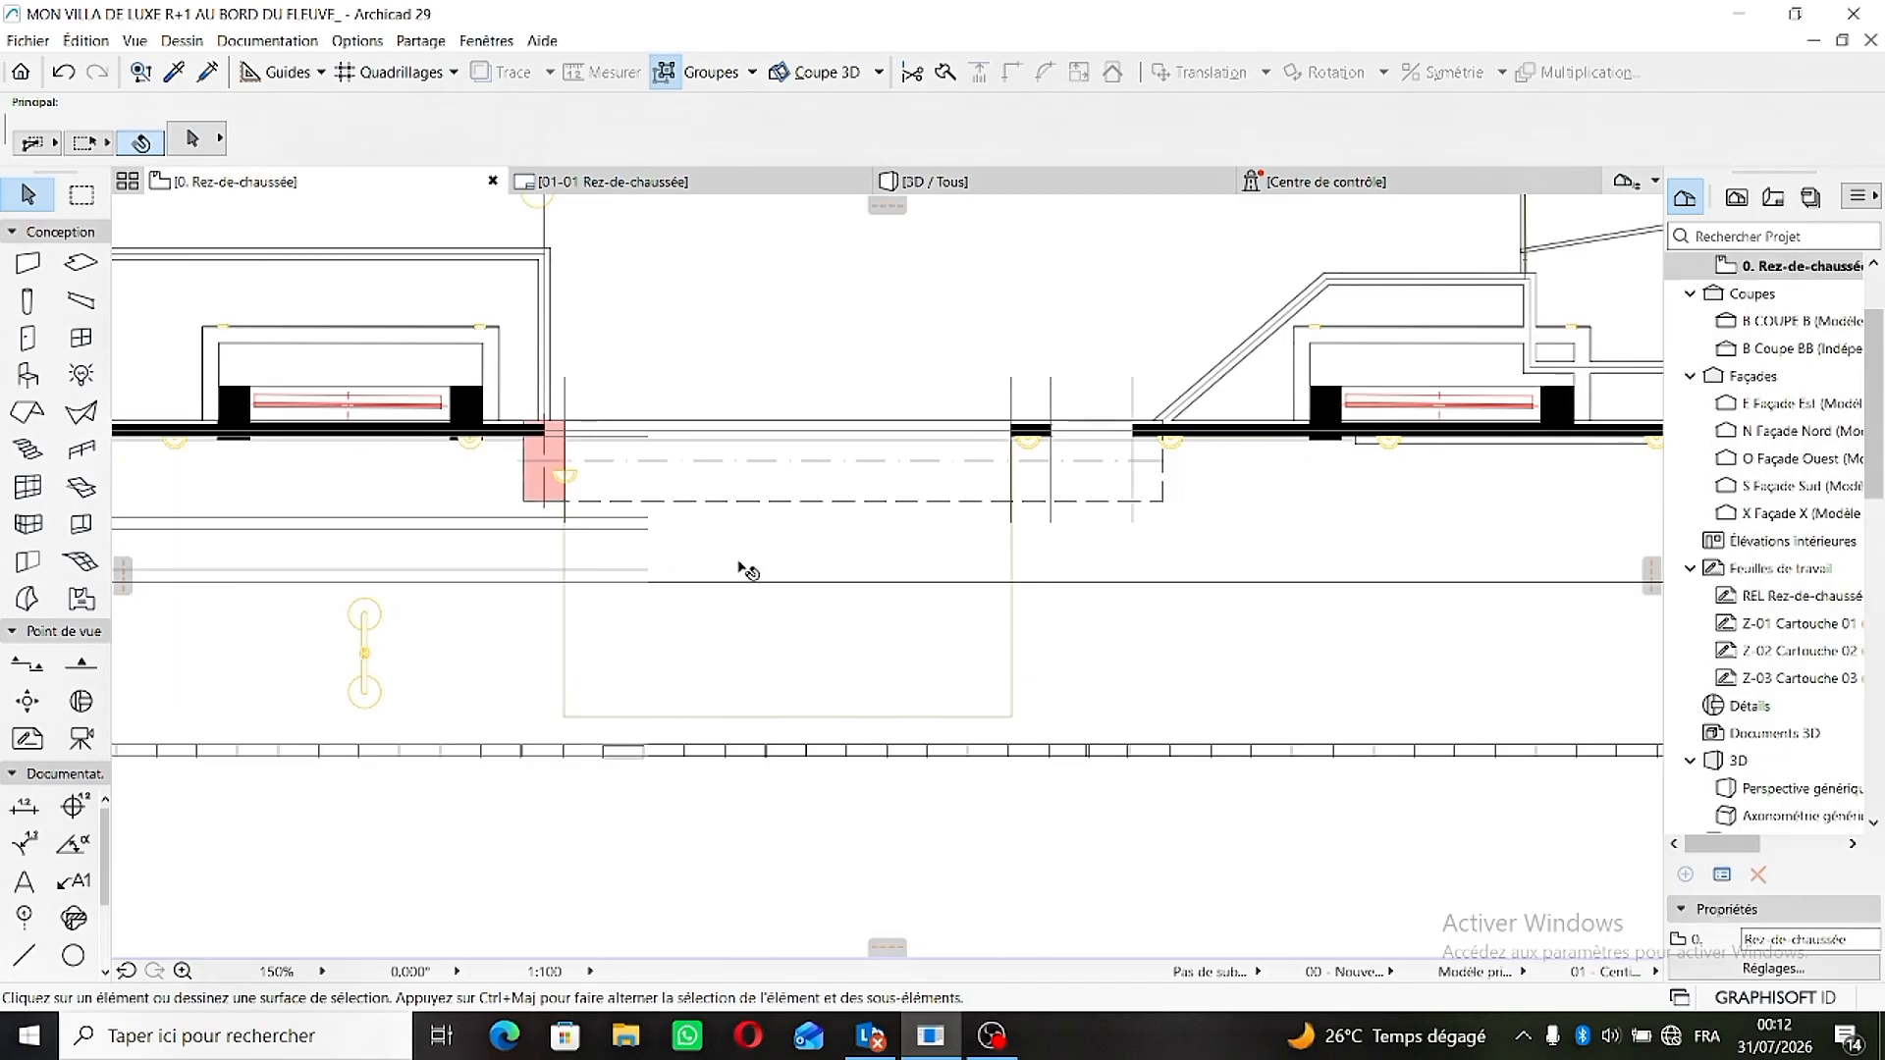
click(692, 664)
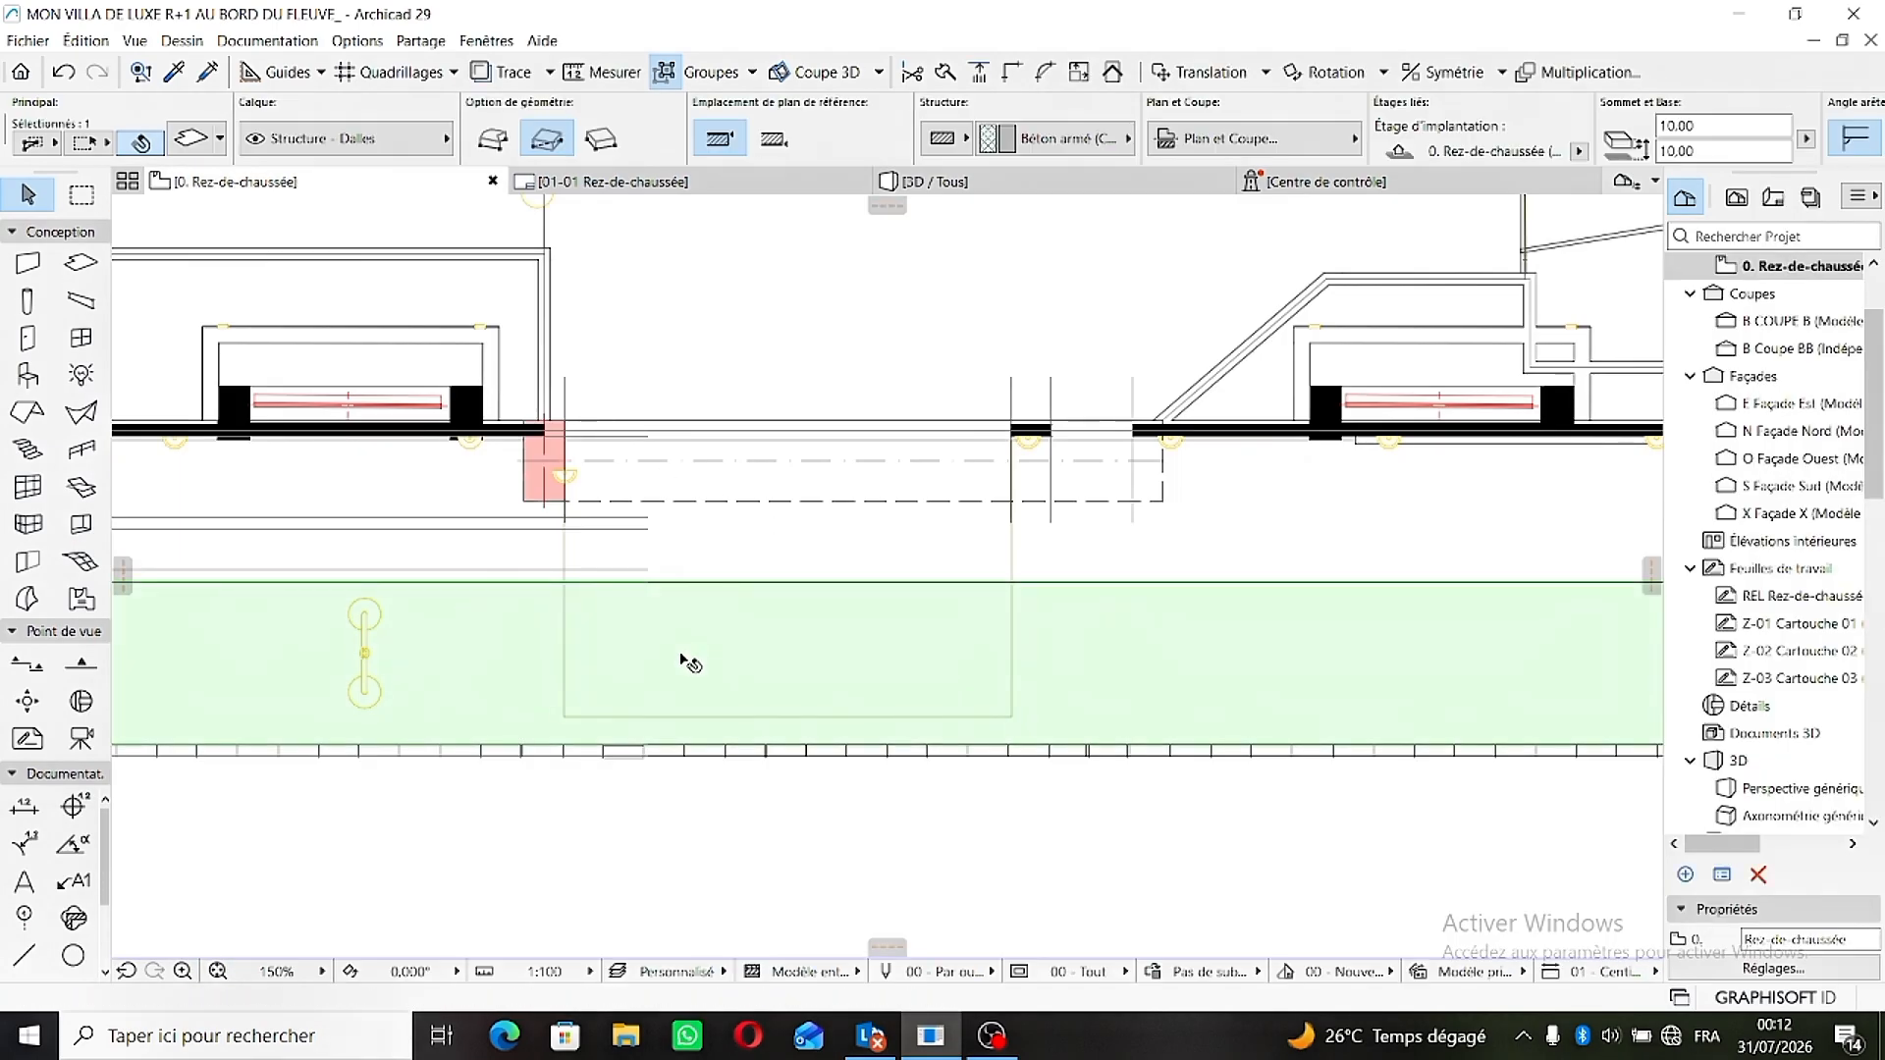
click(780, 554)
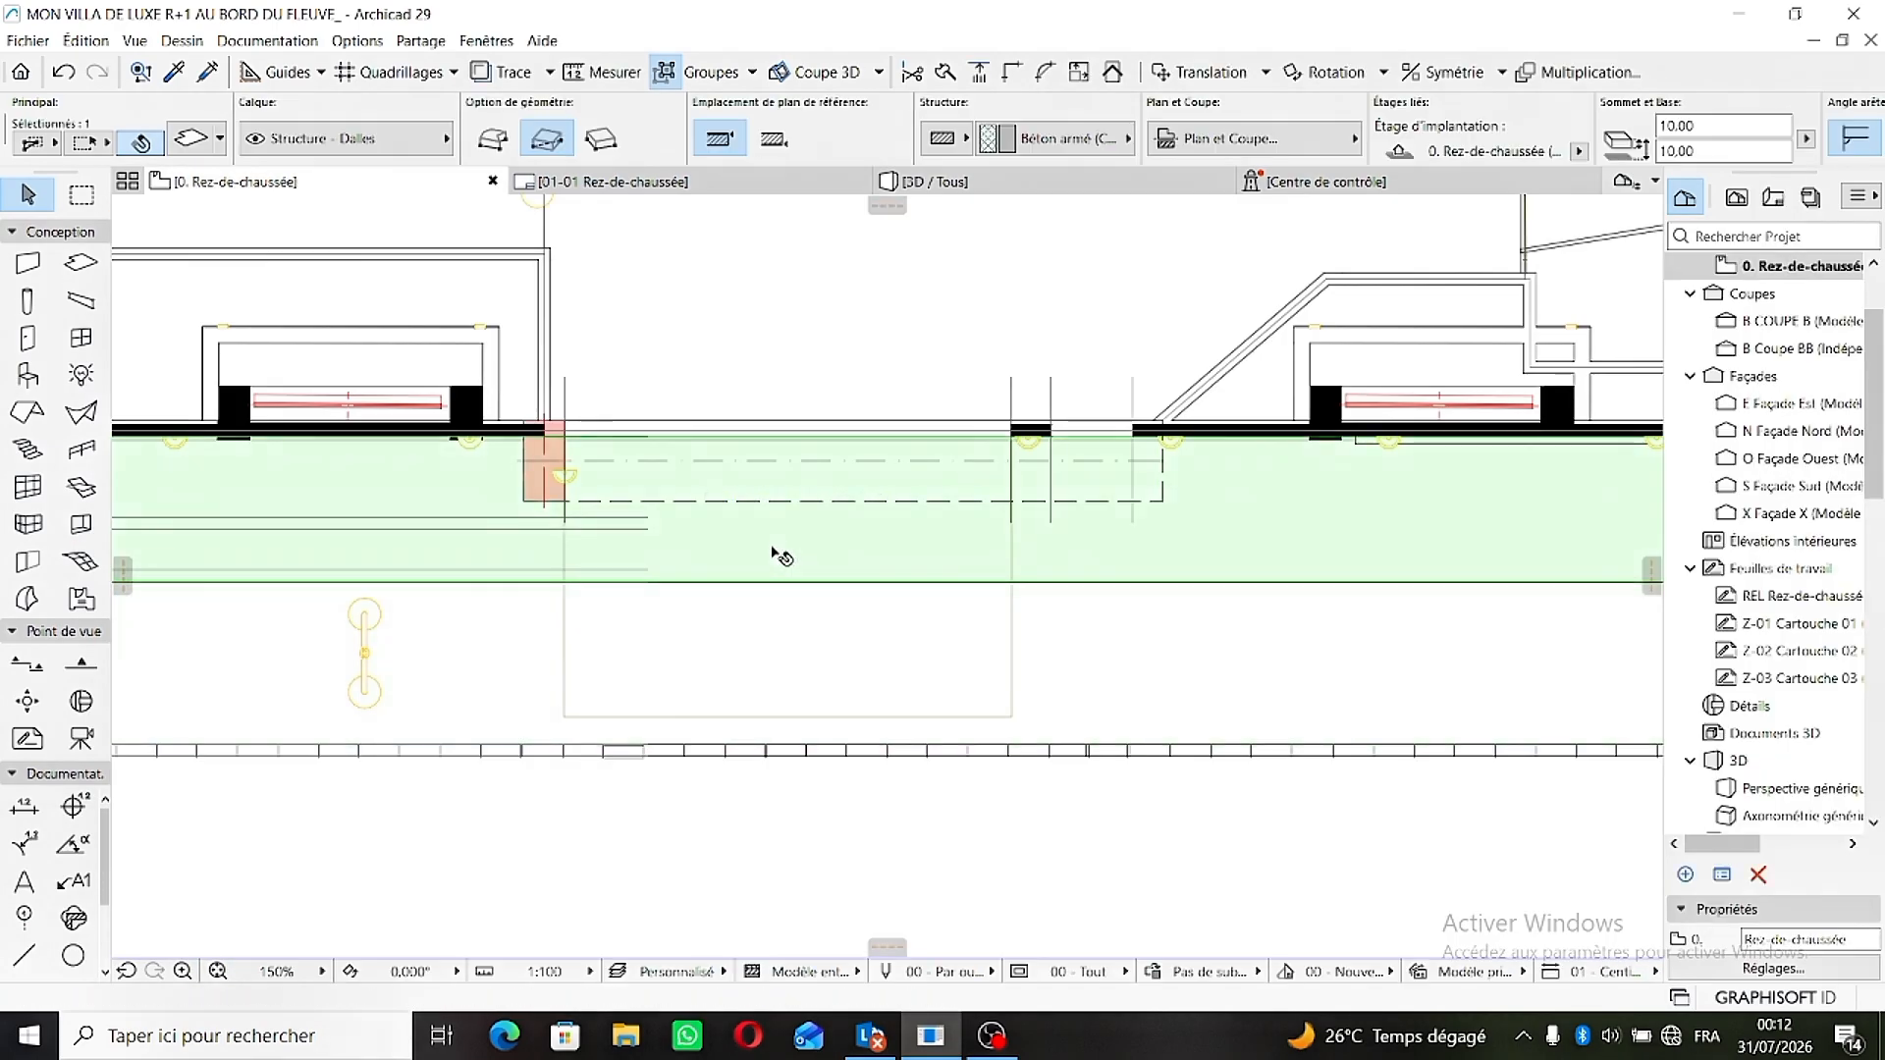
click(566, 649)
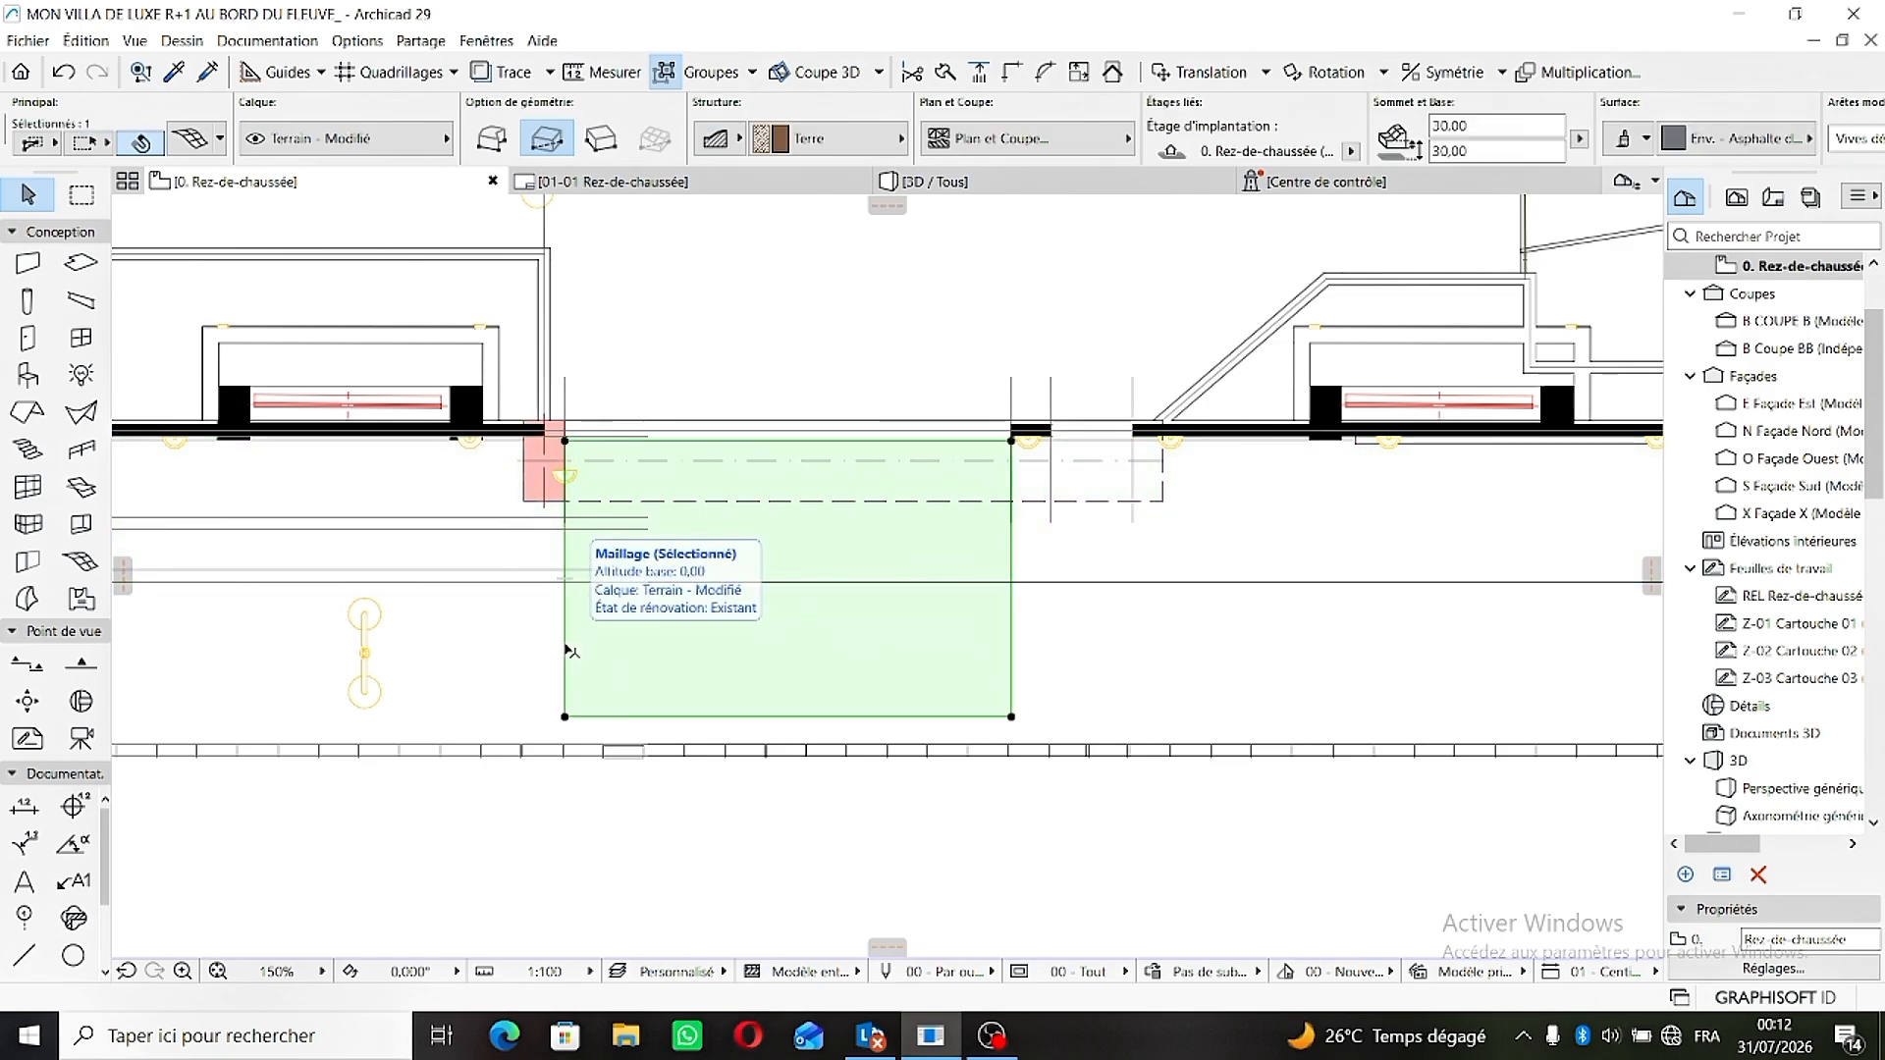
key(Delete)
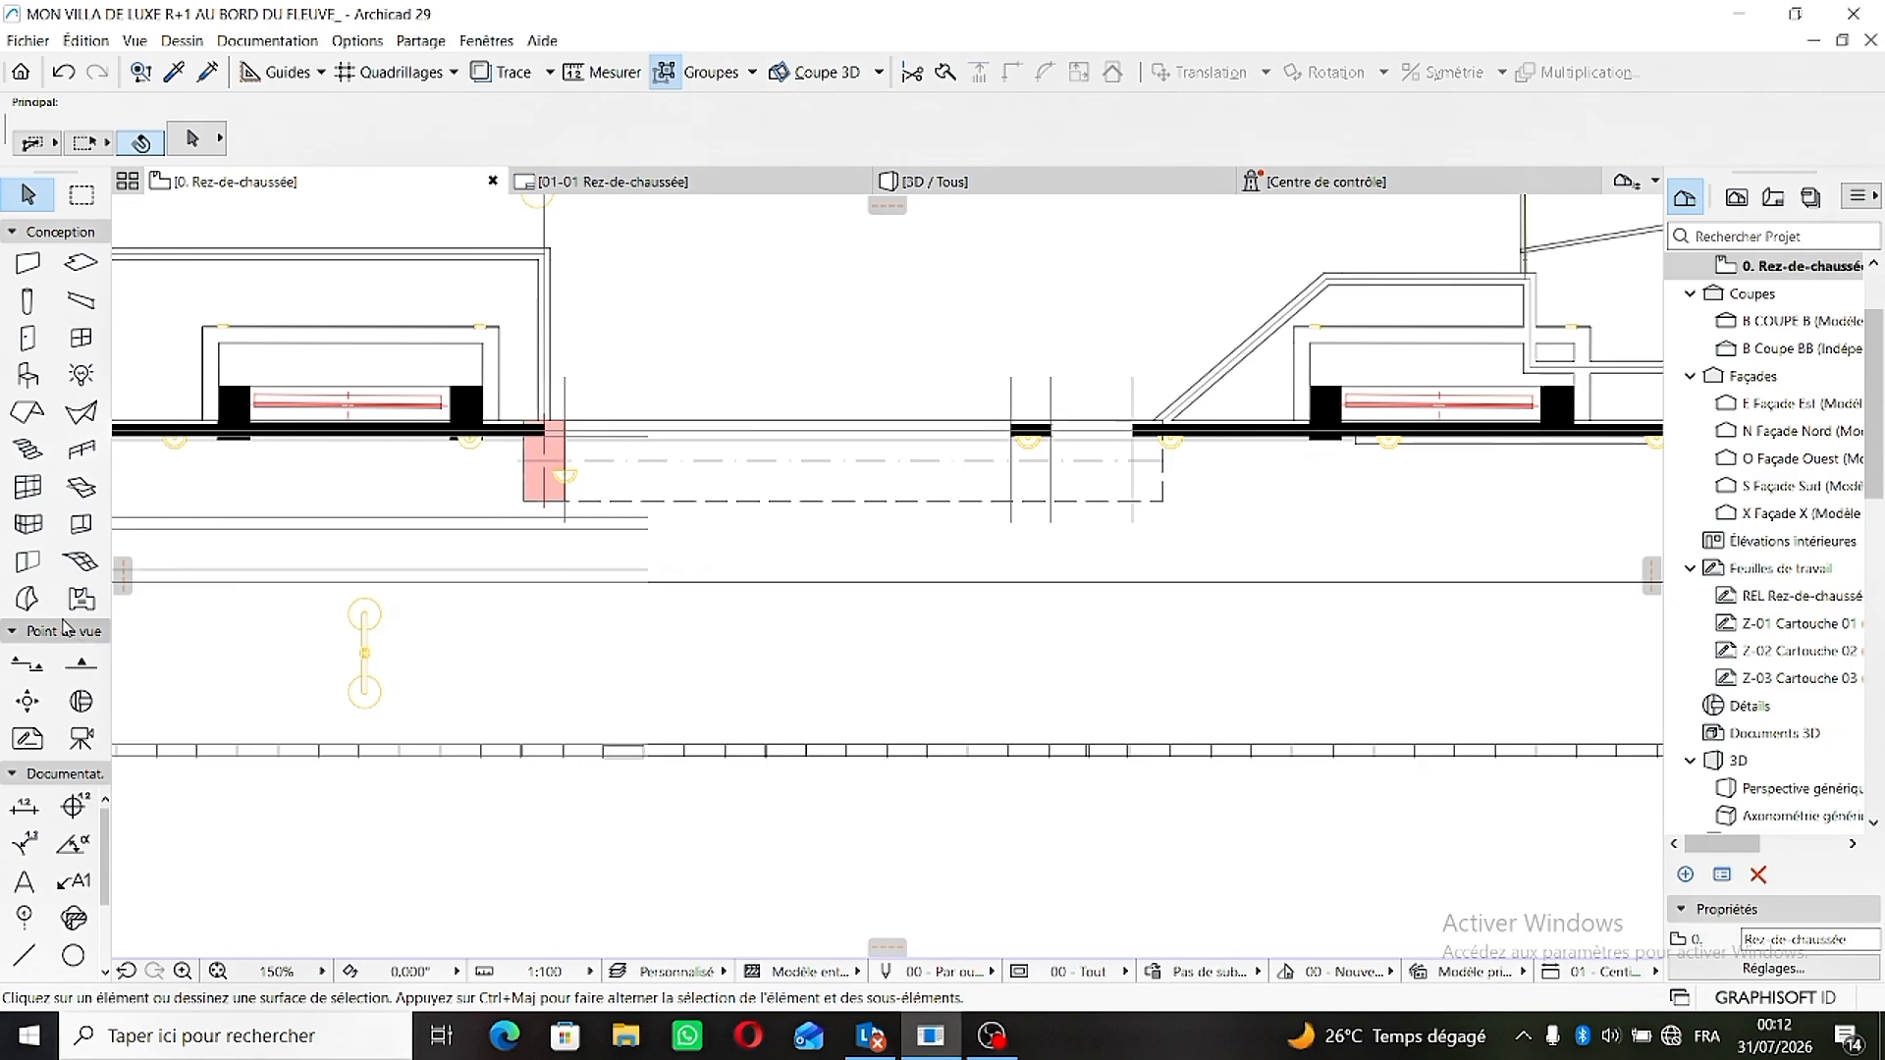
- Set both the top and base values in the Mesh tool's default settings to 30.00
click(82, 566)
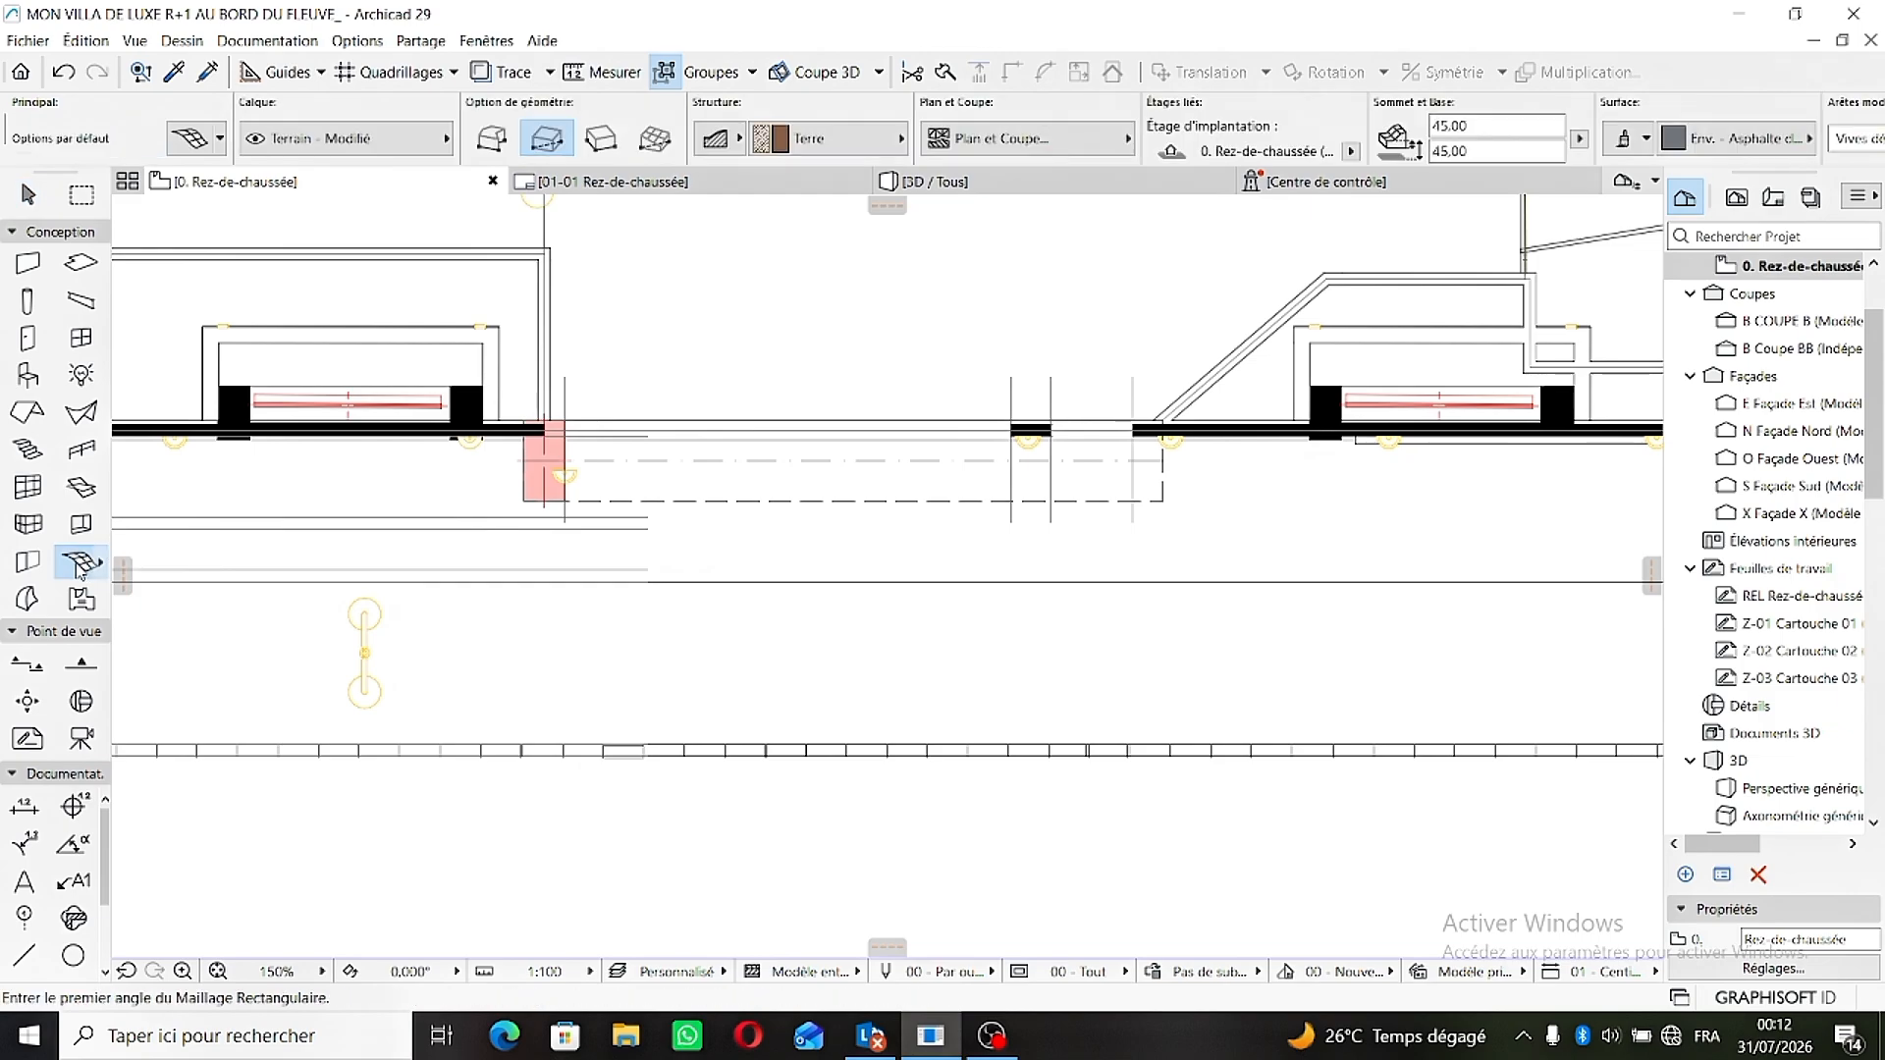
double_click(82, 566)
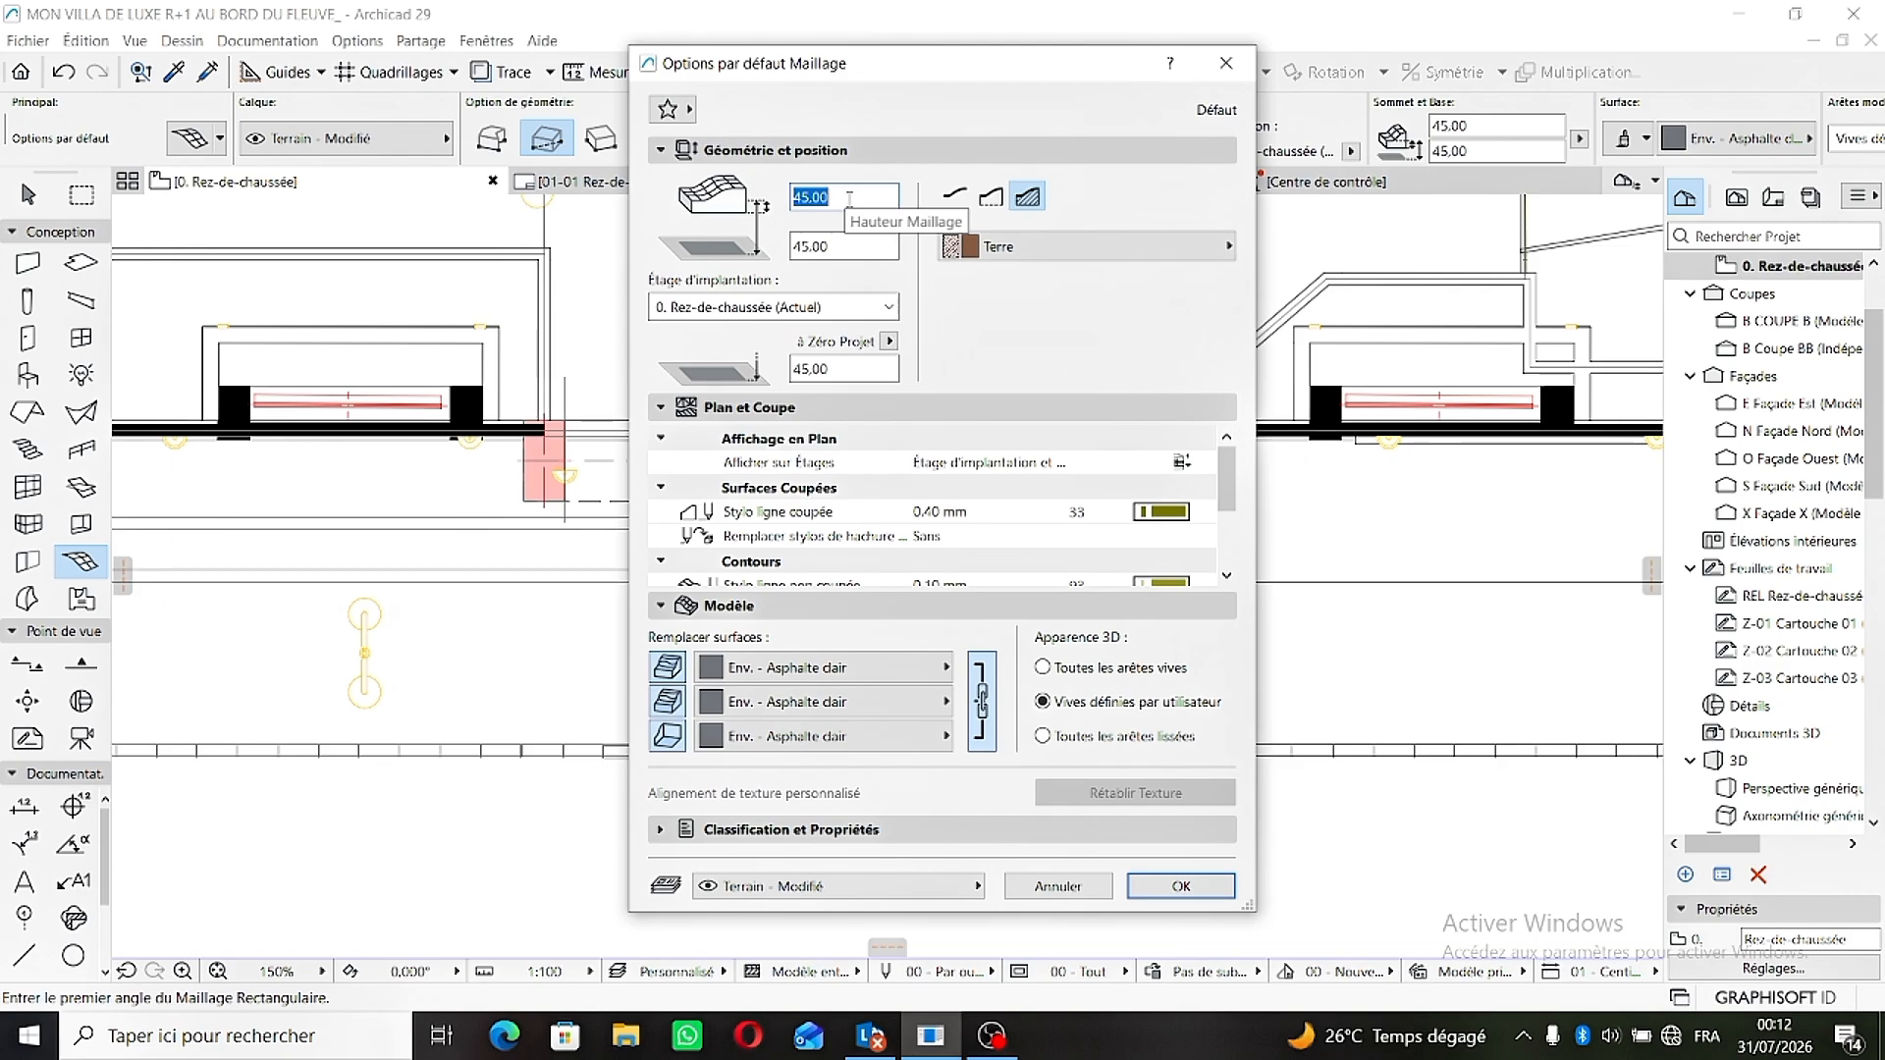
key(BackSpace)
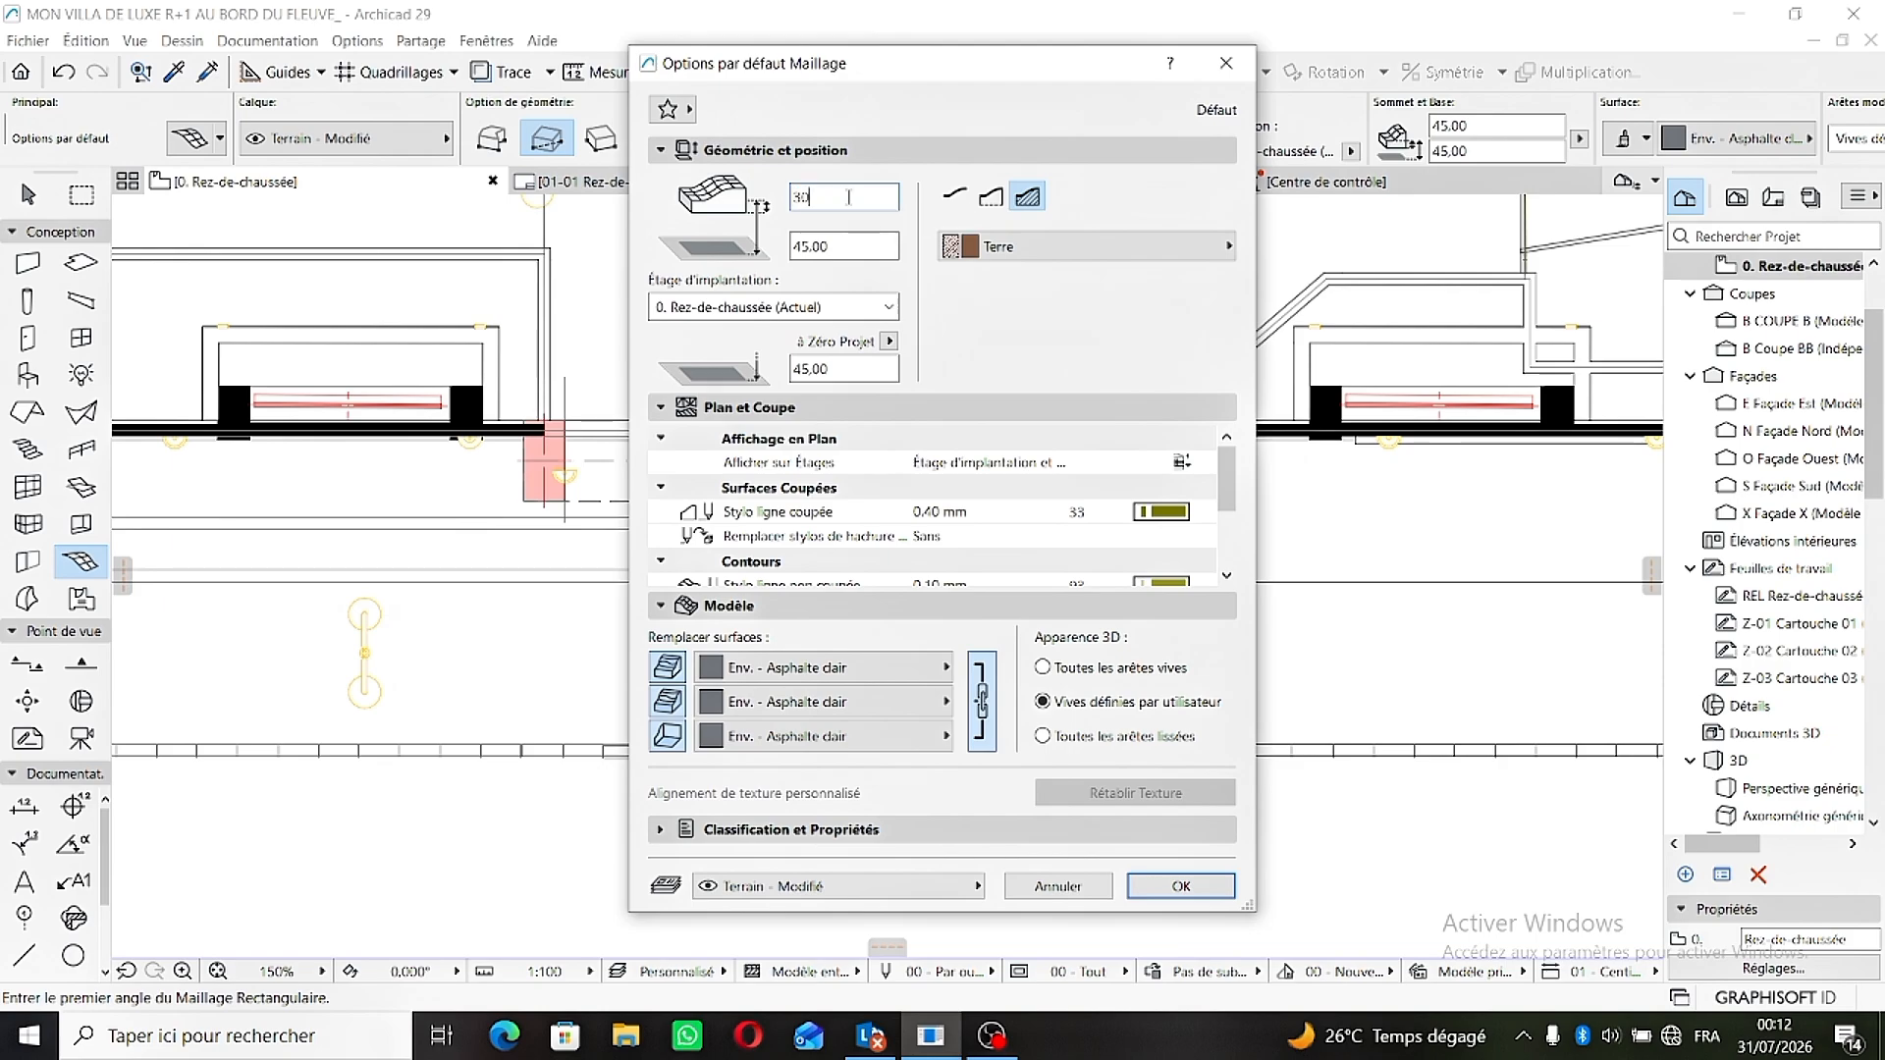
click(847, 246)
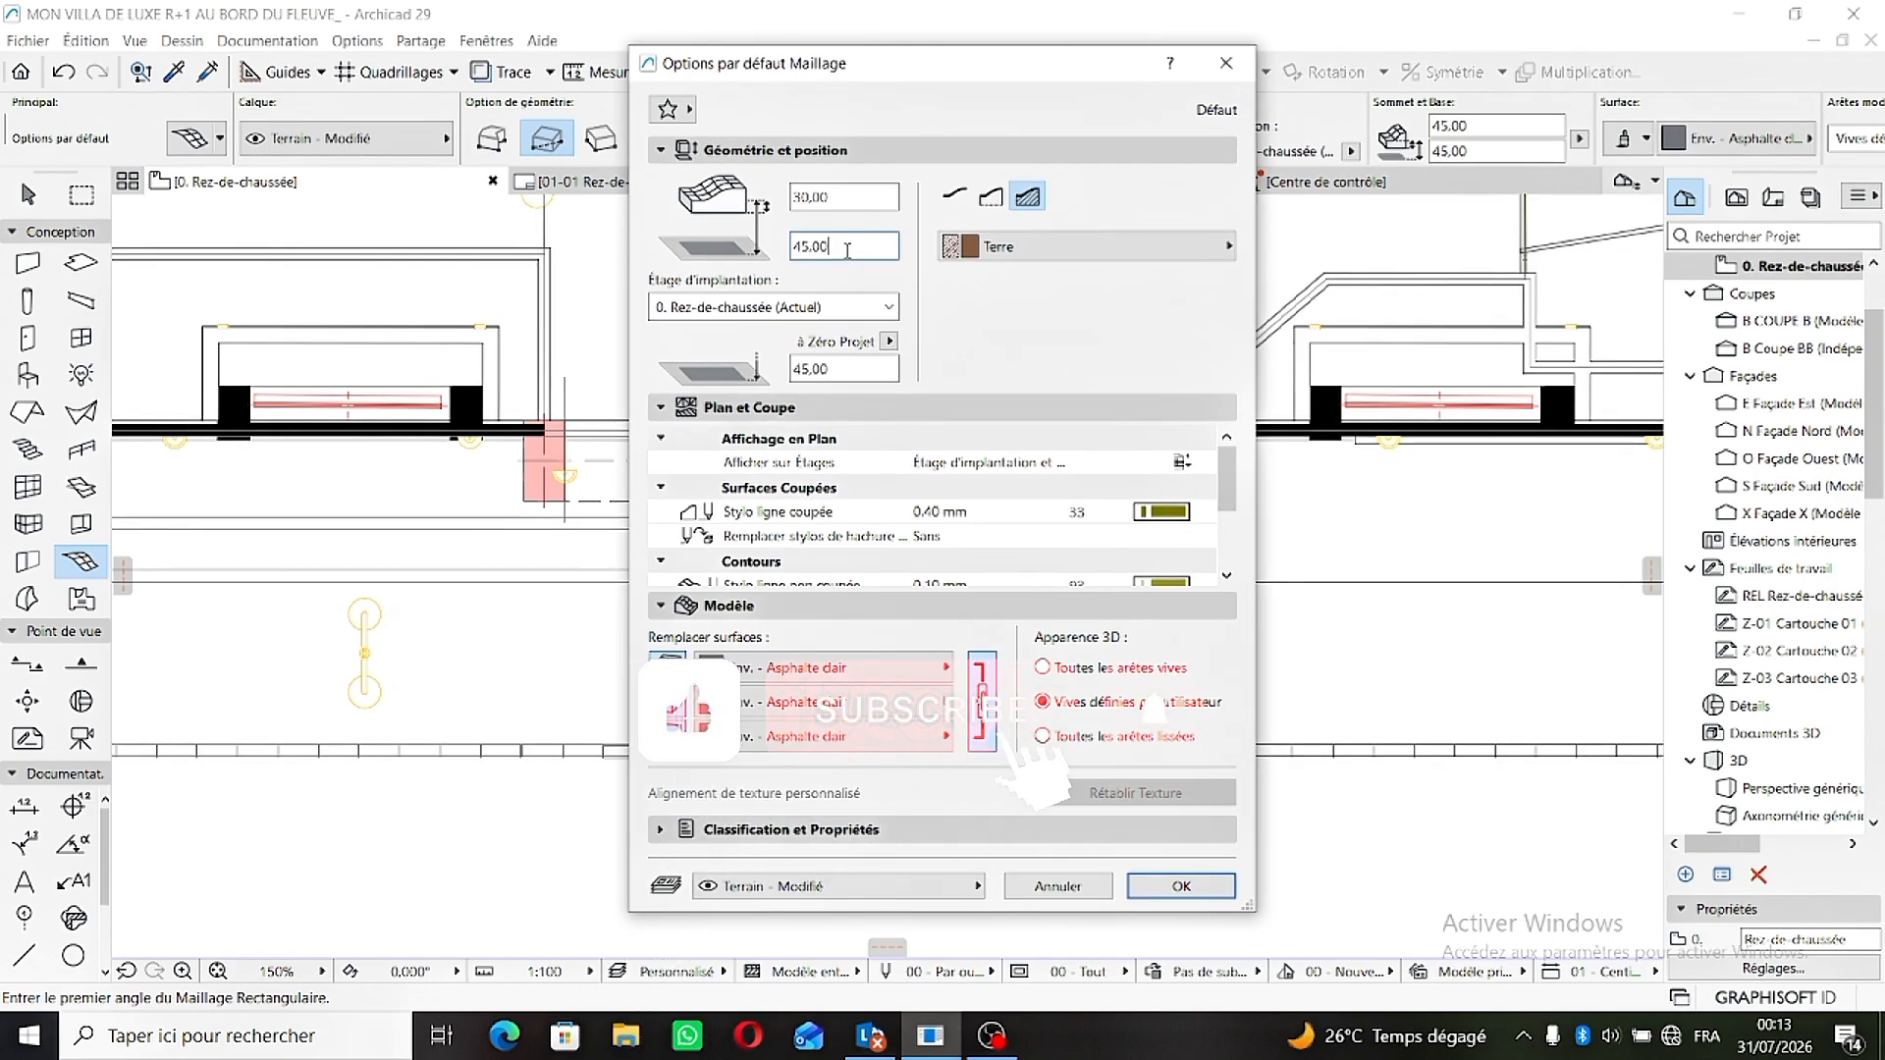
key(BackSpace)
key(BackSpace)
key(BackSpace)
key(BackSpace)
key(BackSpace)
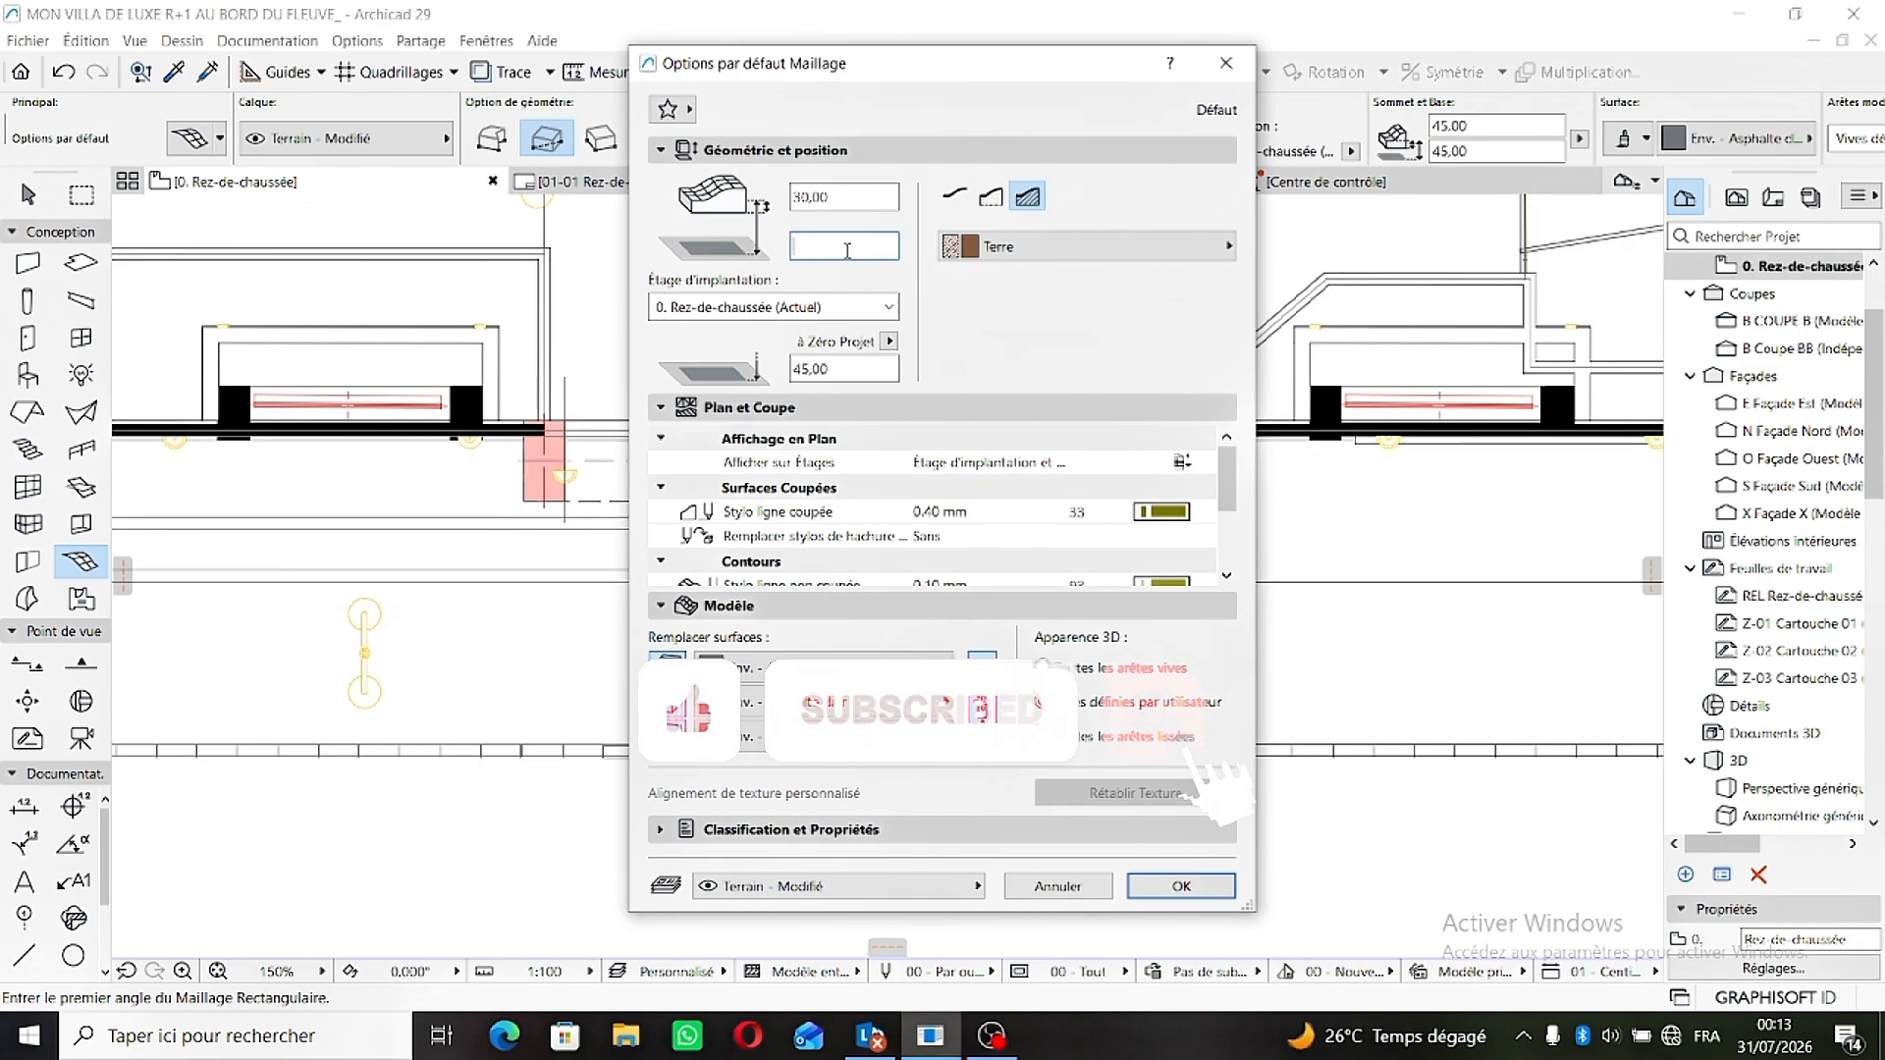
text(30)
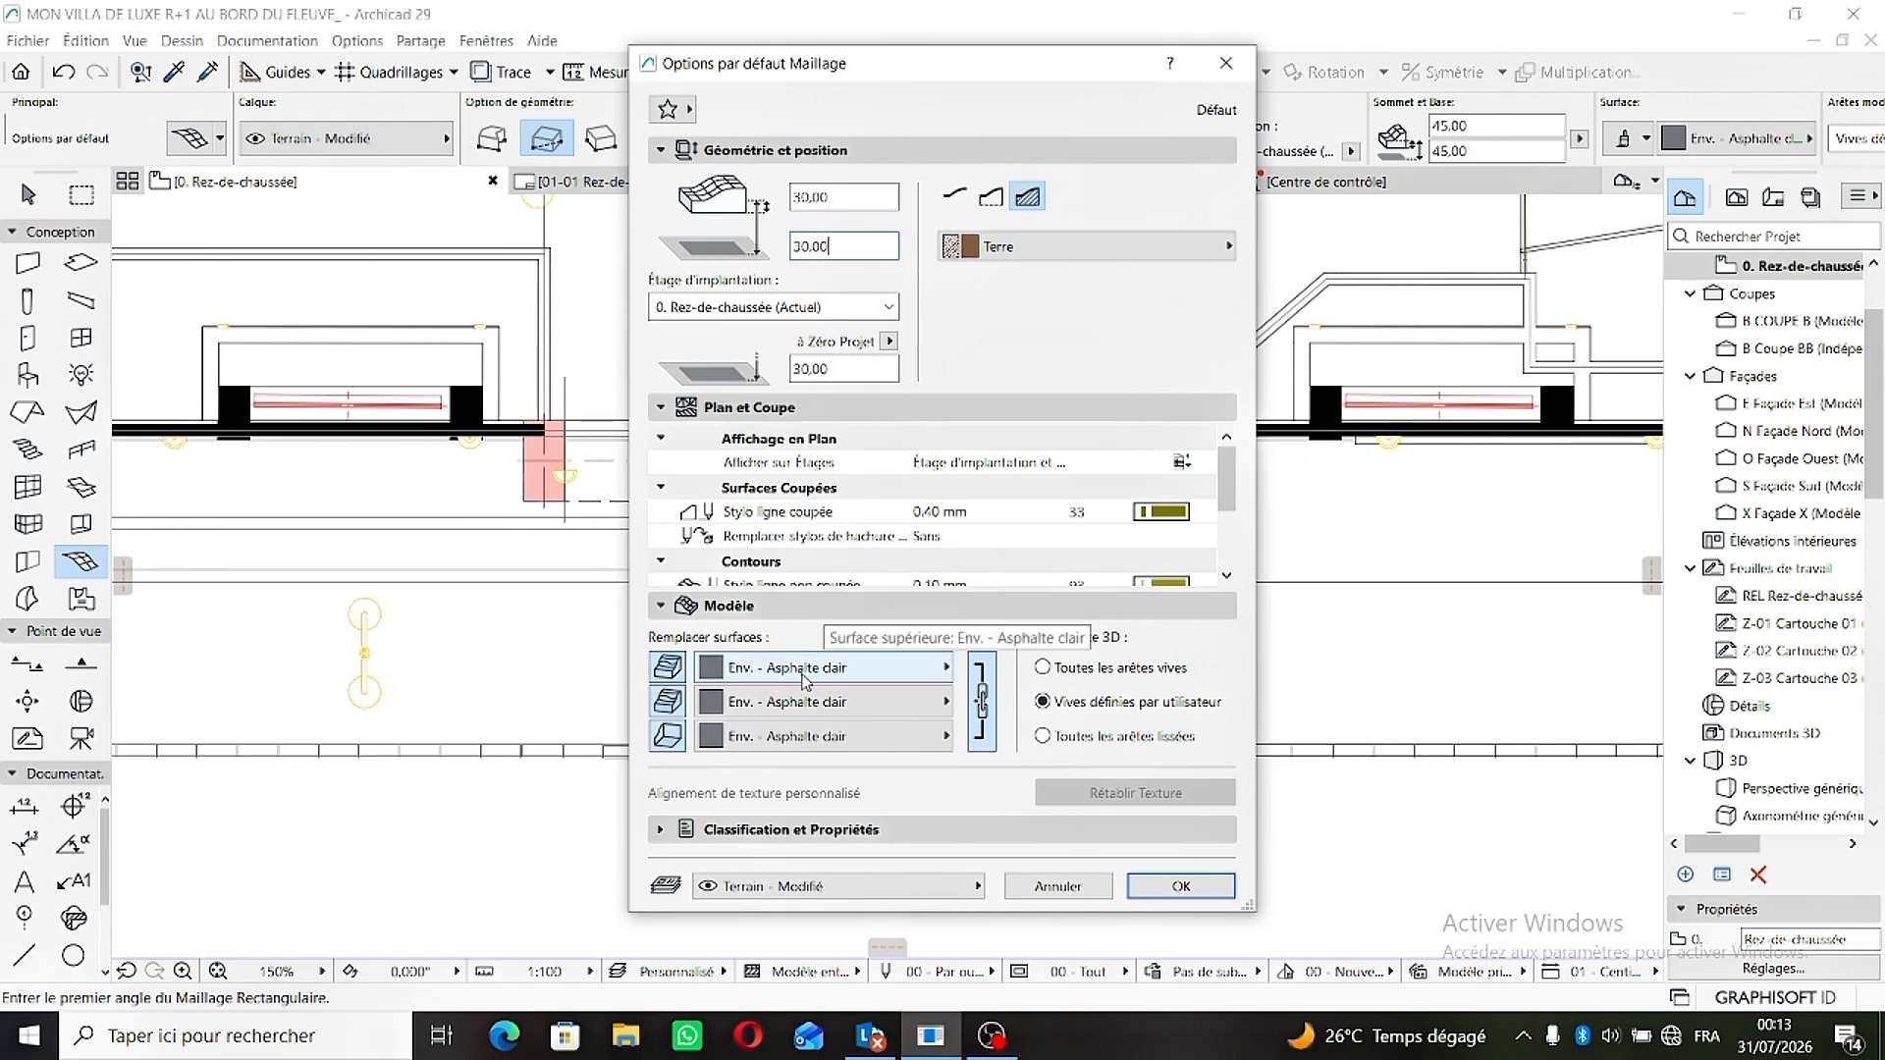
click(1167, 890)
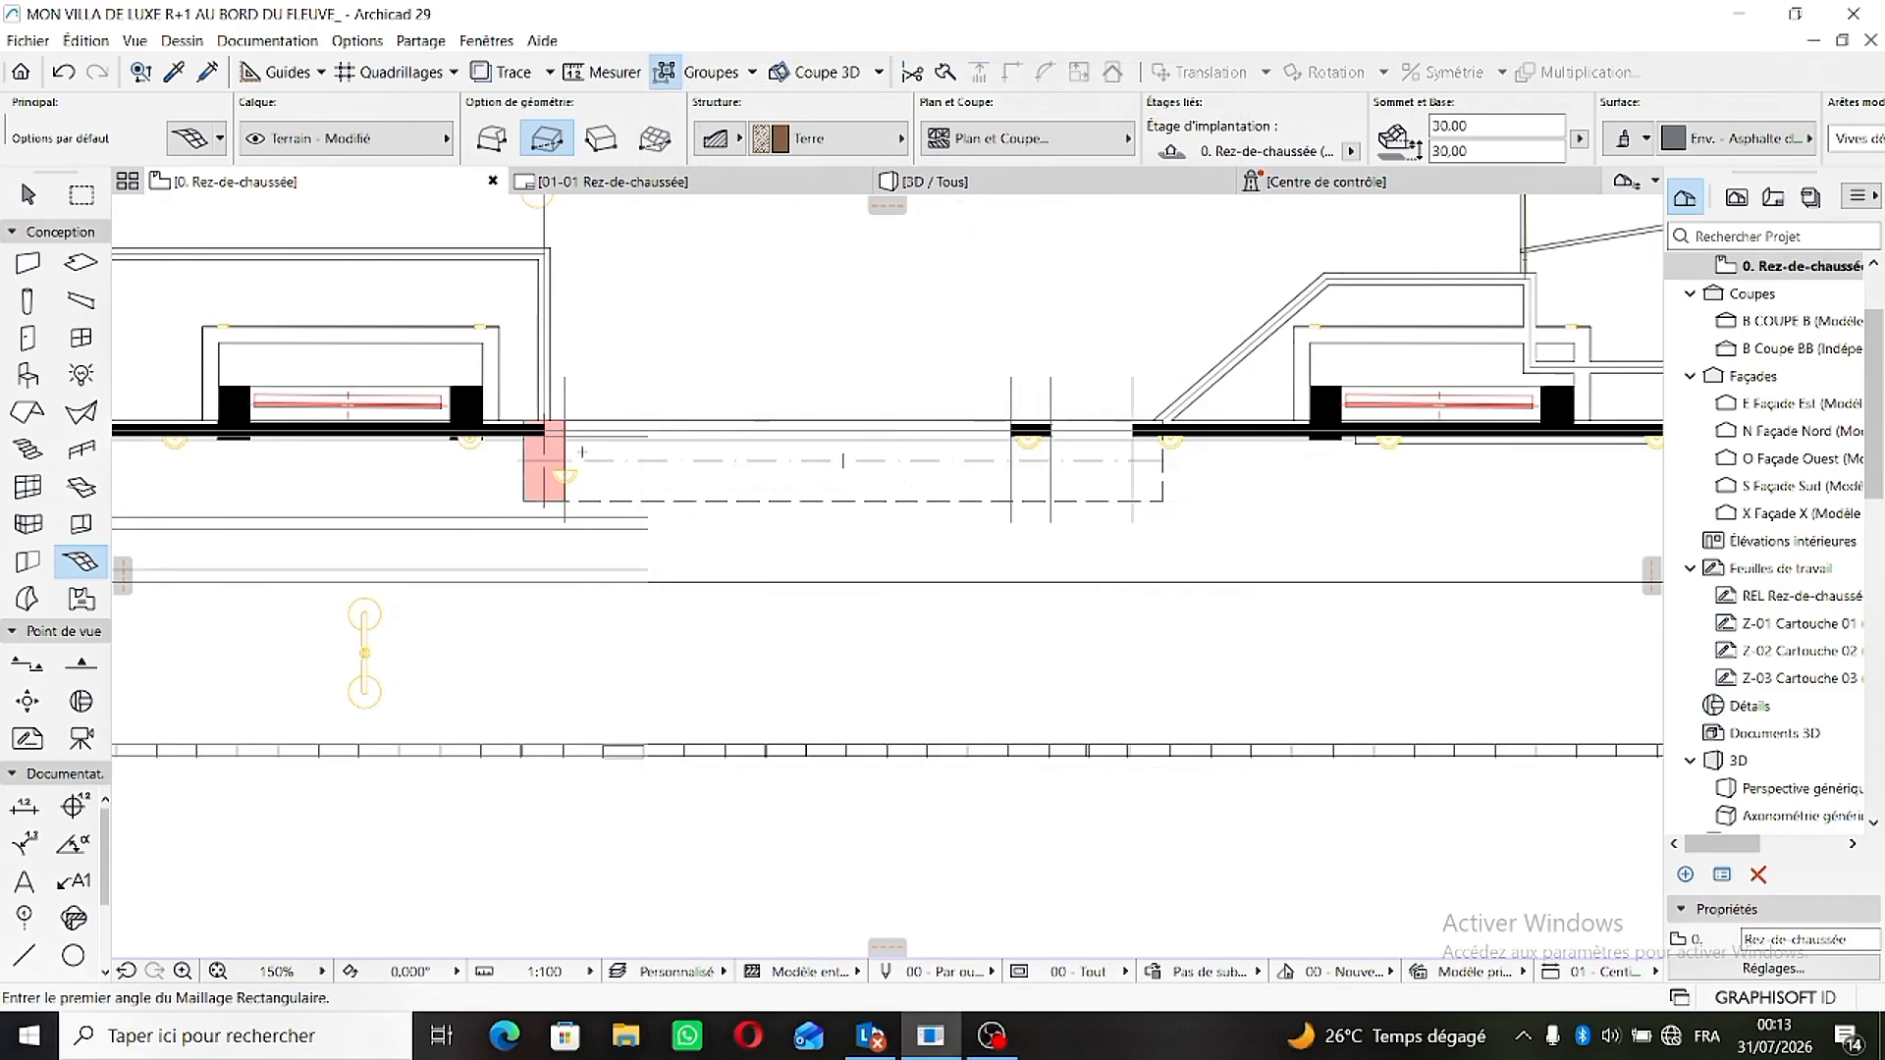
- Draw a rectangular mesh about 551 by 347 in front of the garage gate, starting at the red pillar's edge
scroll(564, 461, up, 6)
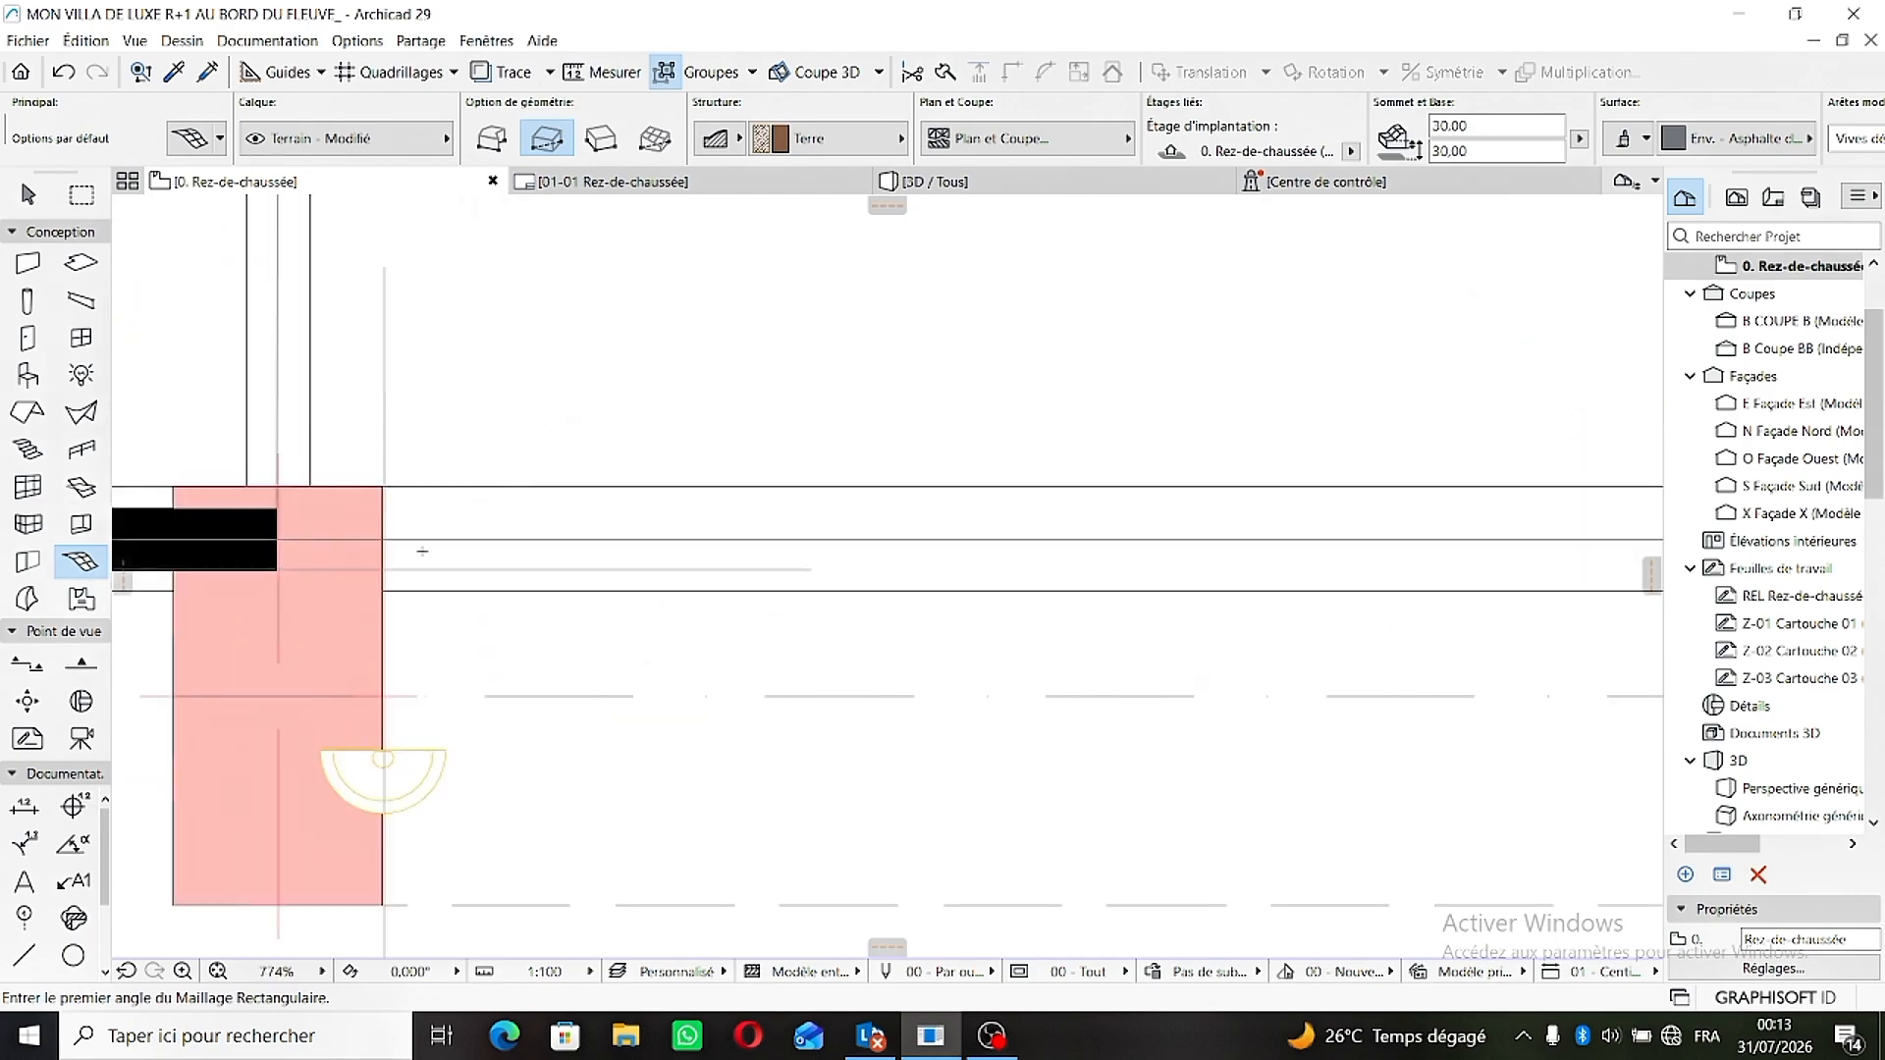
scroll(357, 458, up, 4)
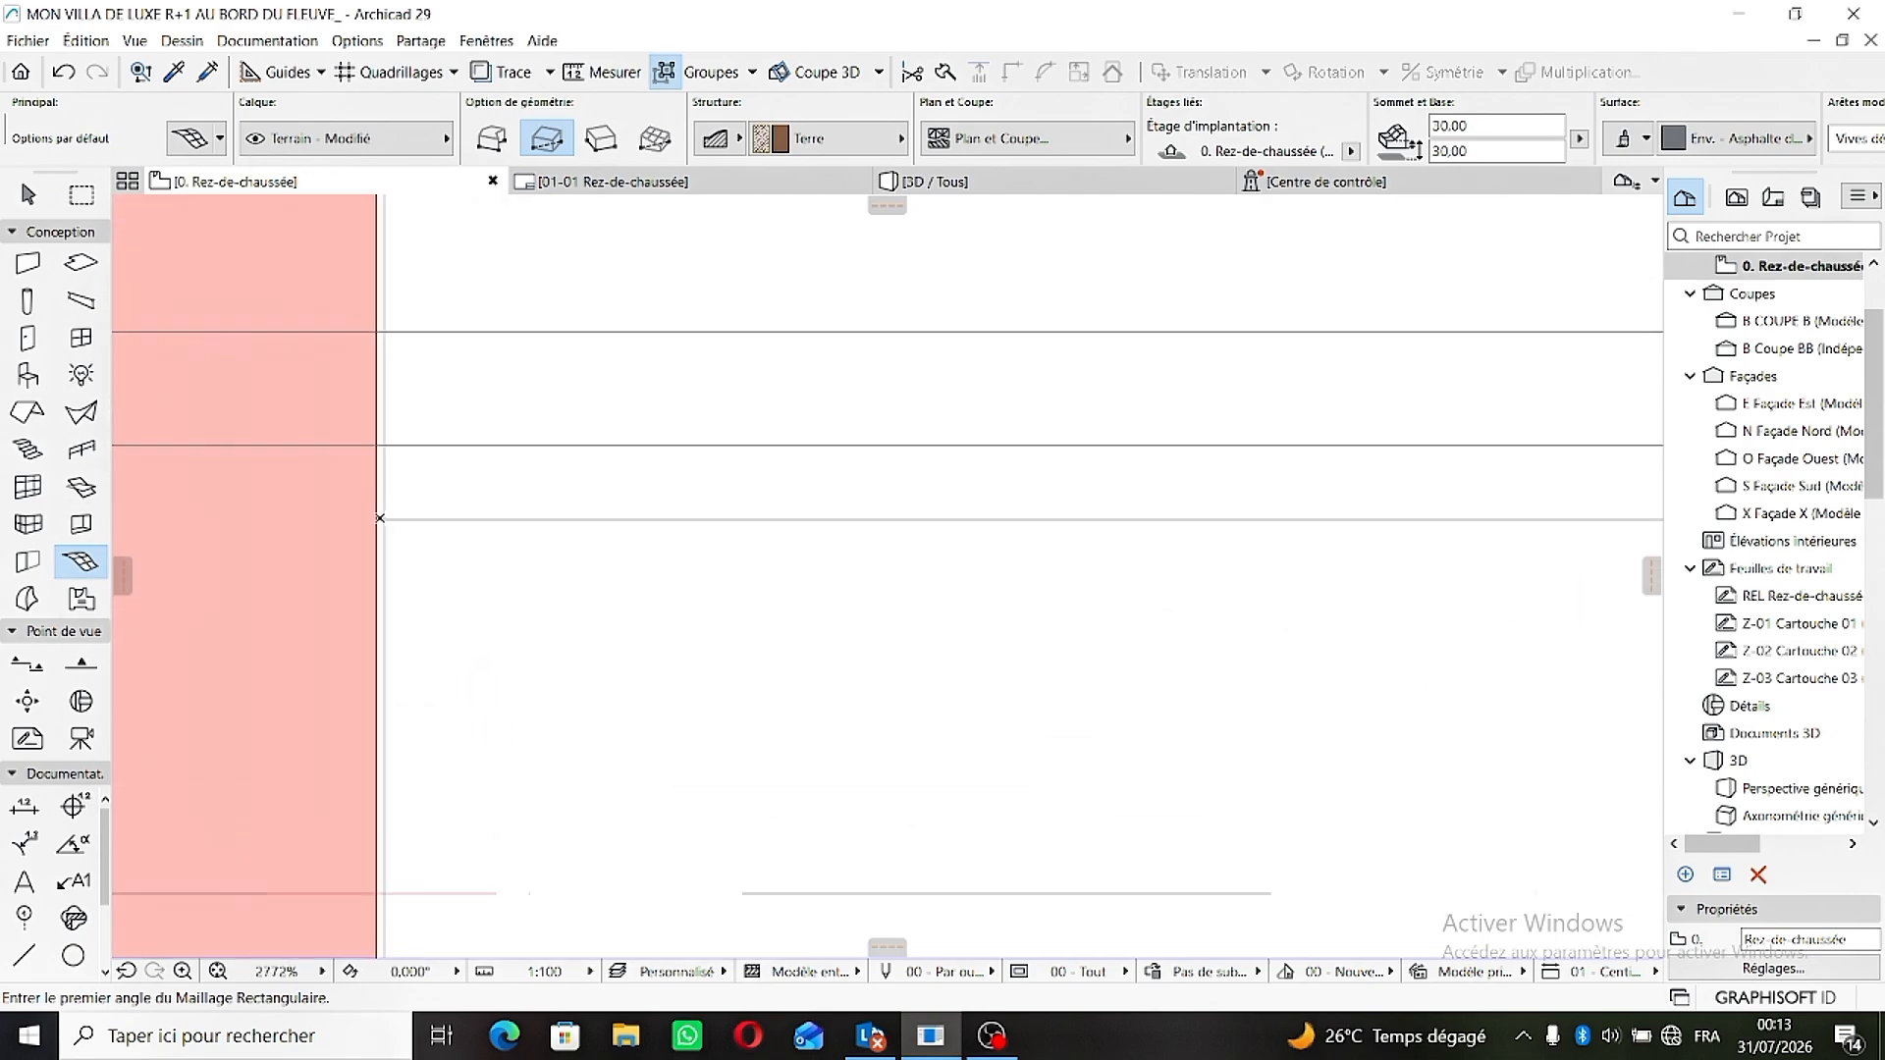
click(376, 520)
scroll(422, 535, down, 3)
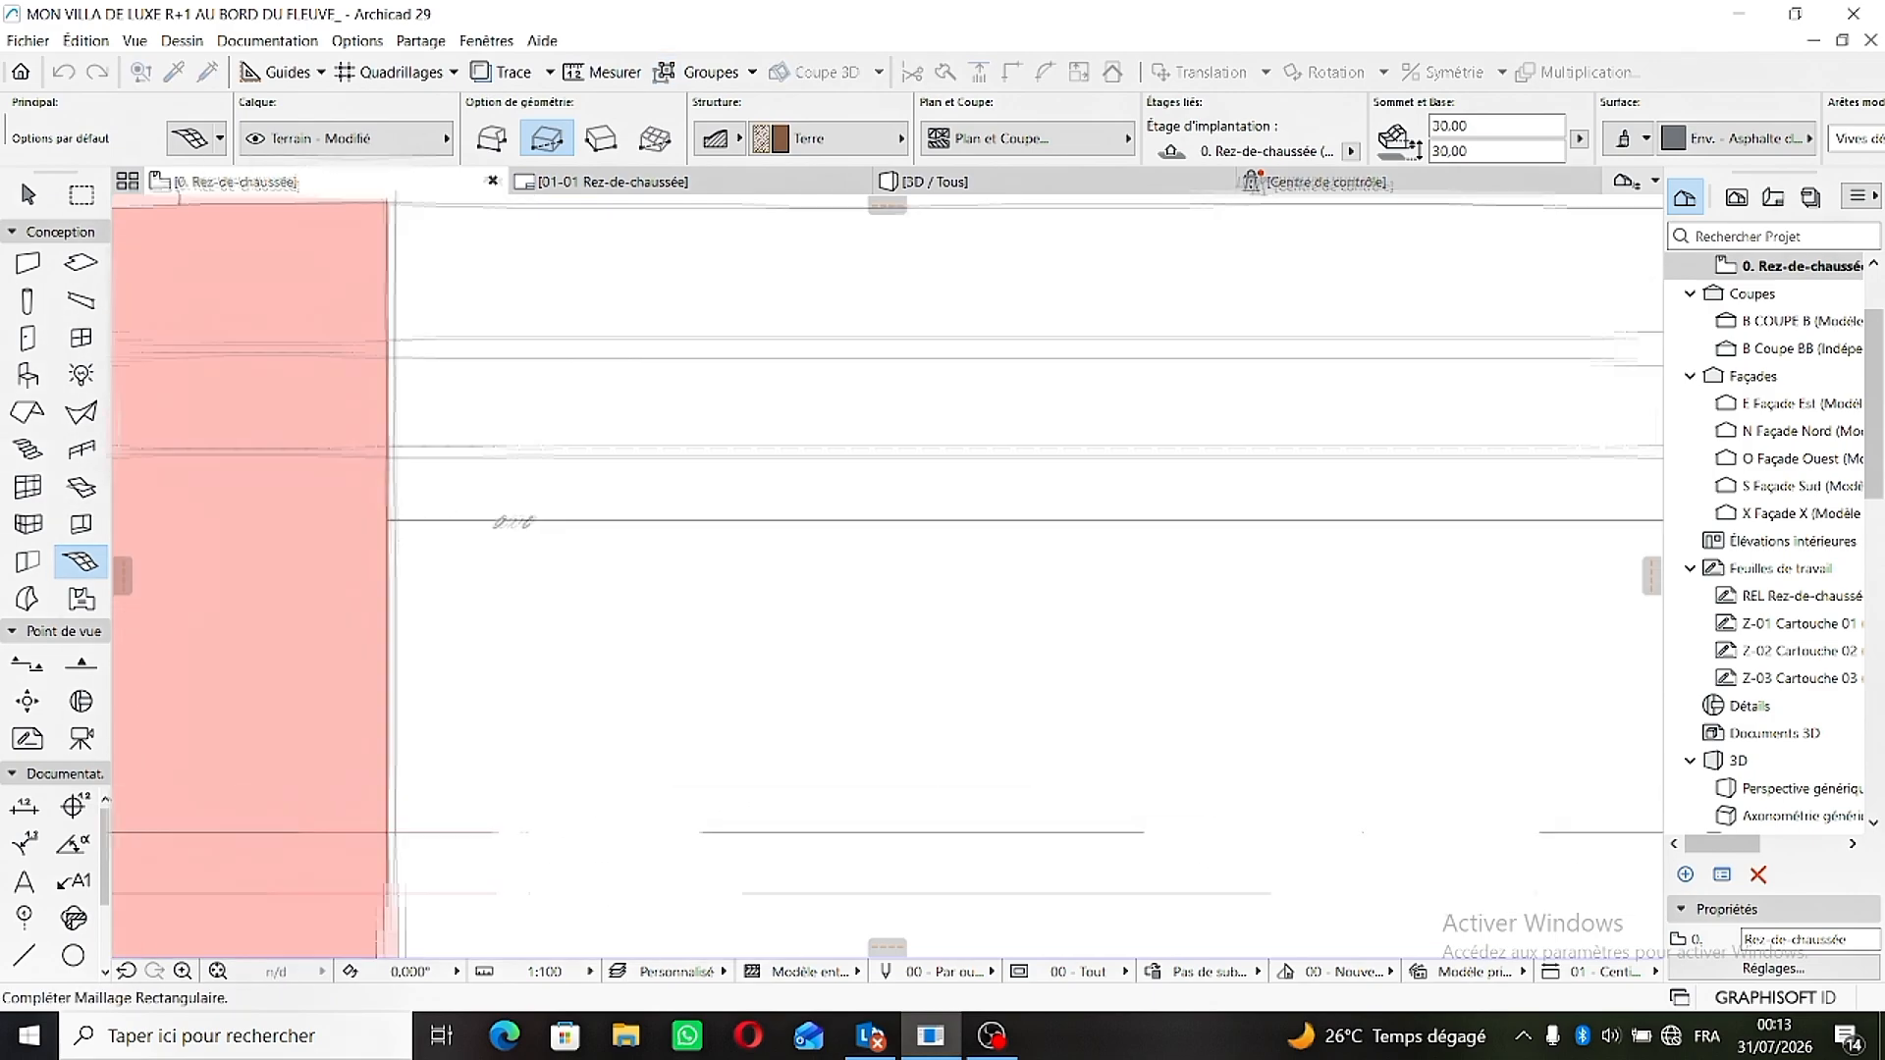
scroll(731, 466, down, 3)
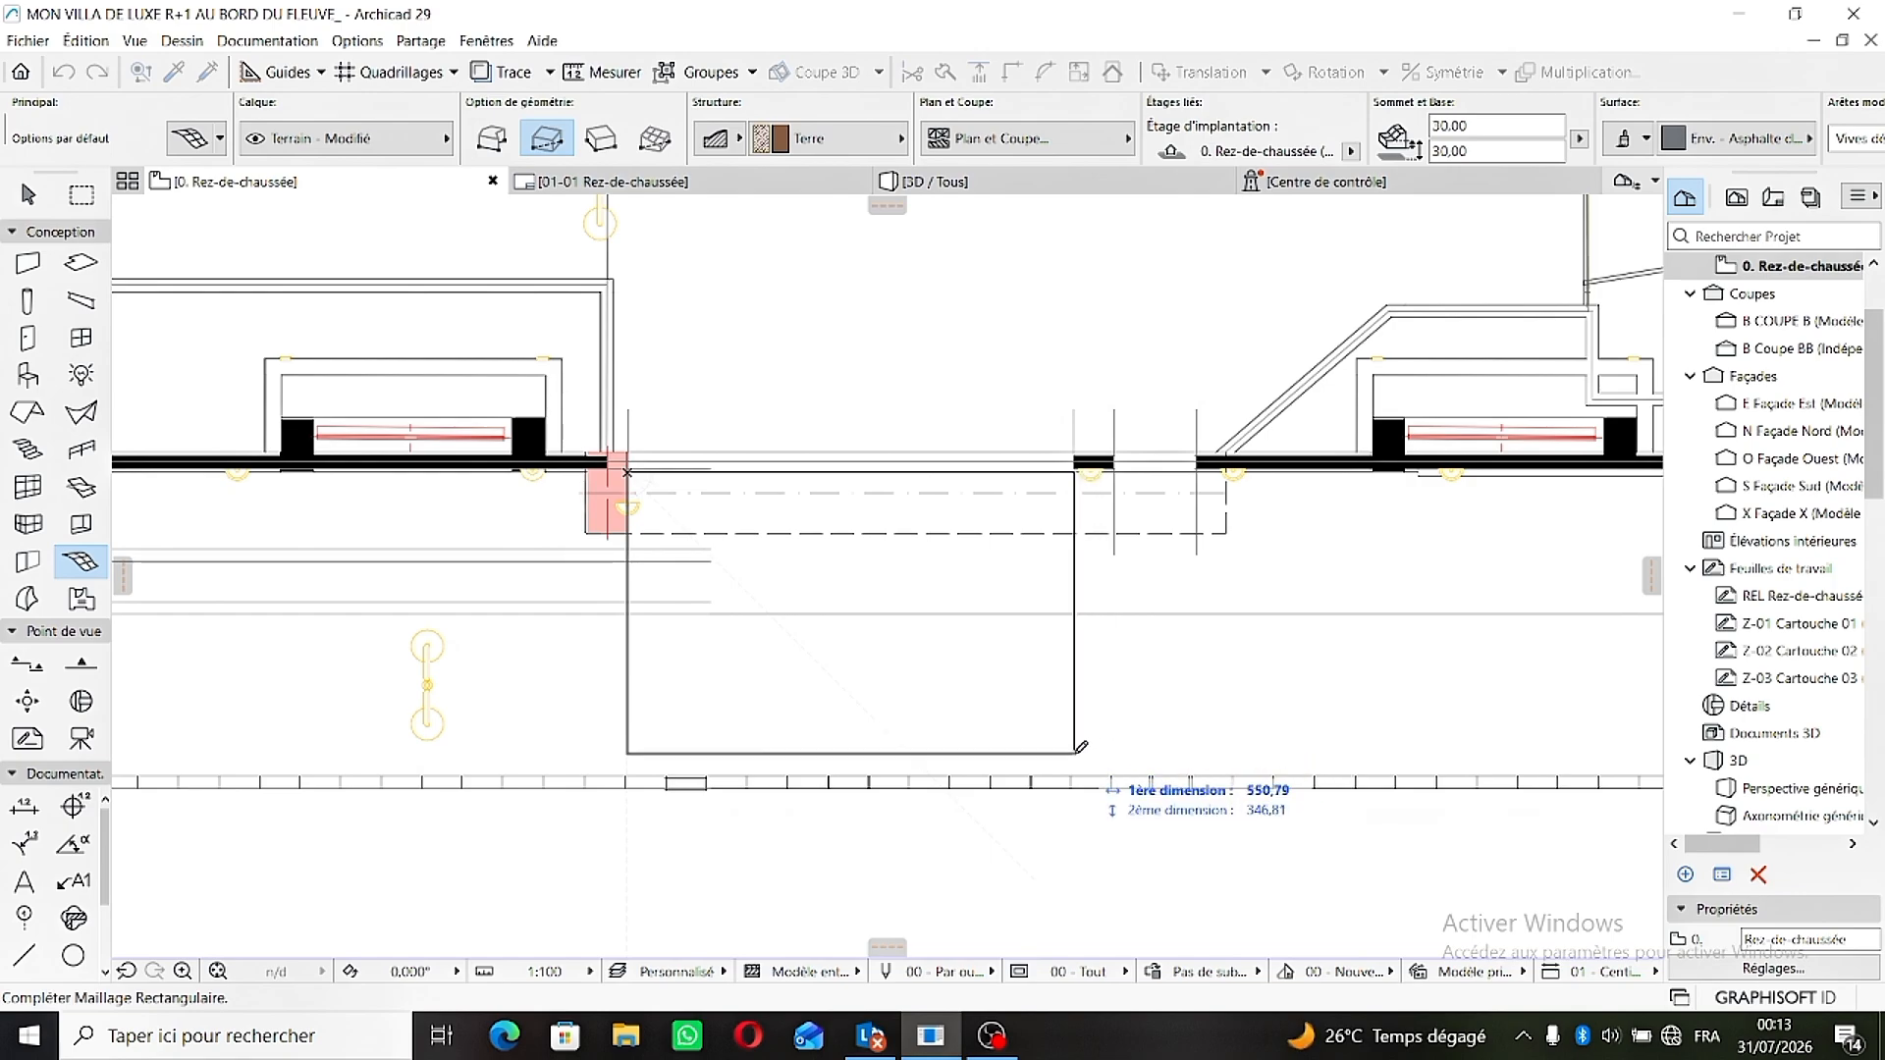
click(1079, 748)
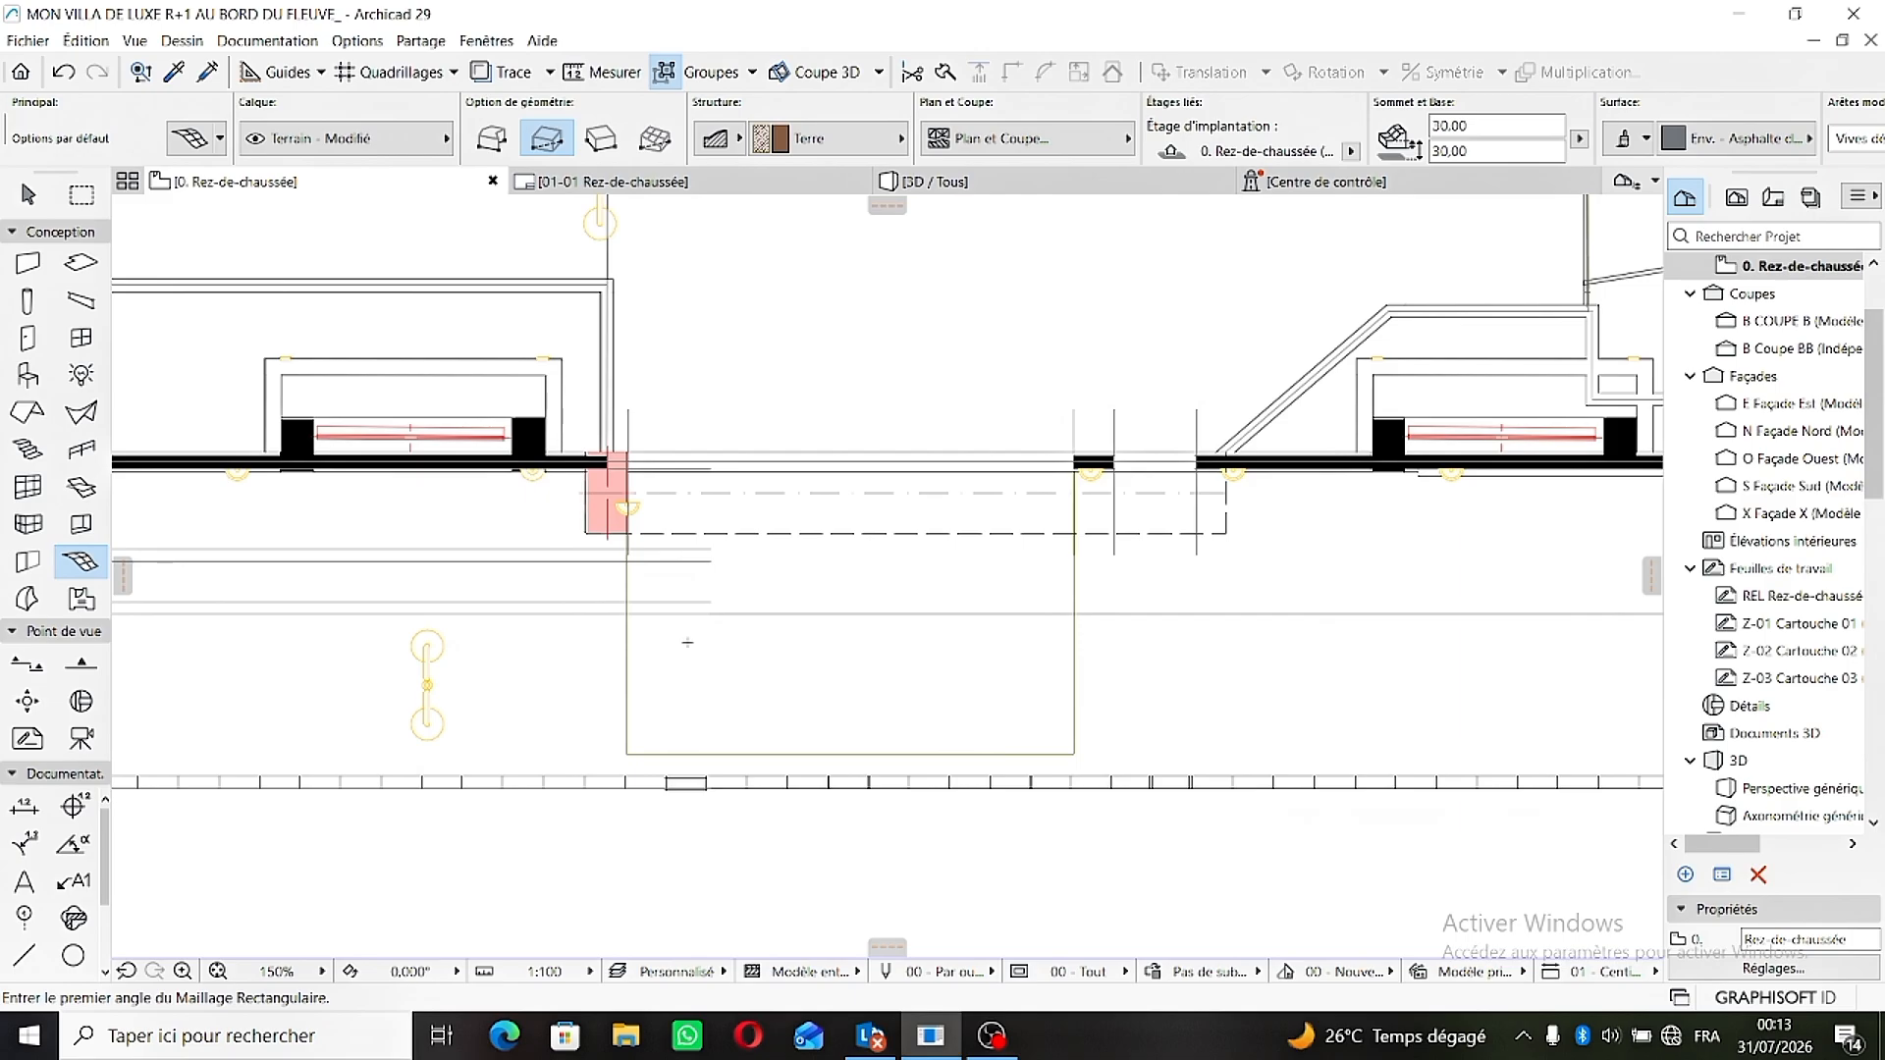
scroll(785, 343, up, 3)
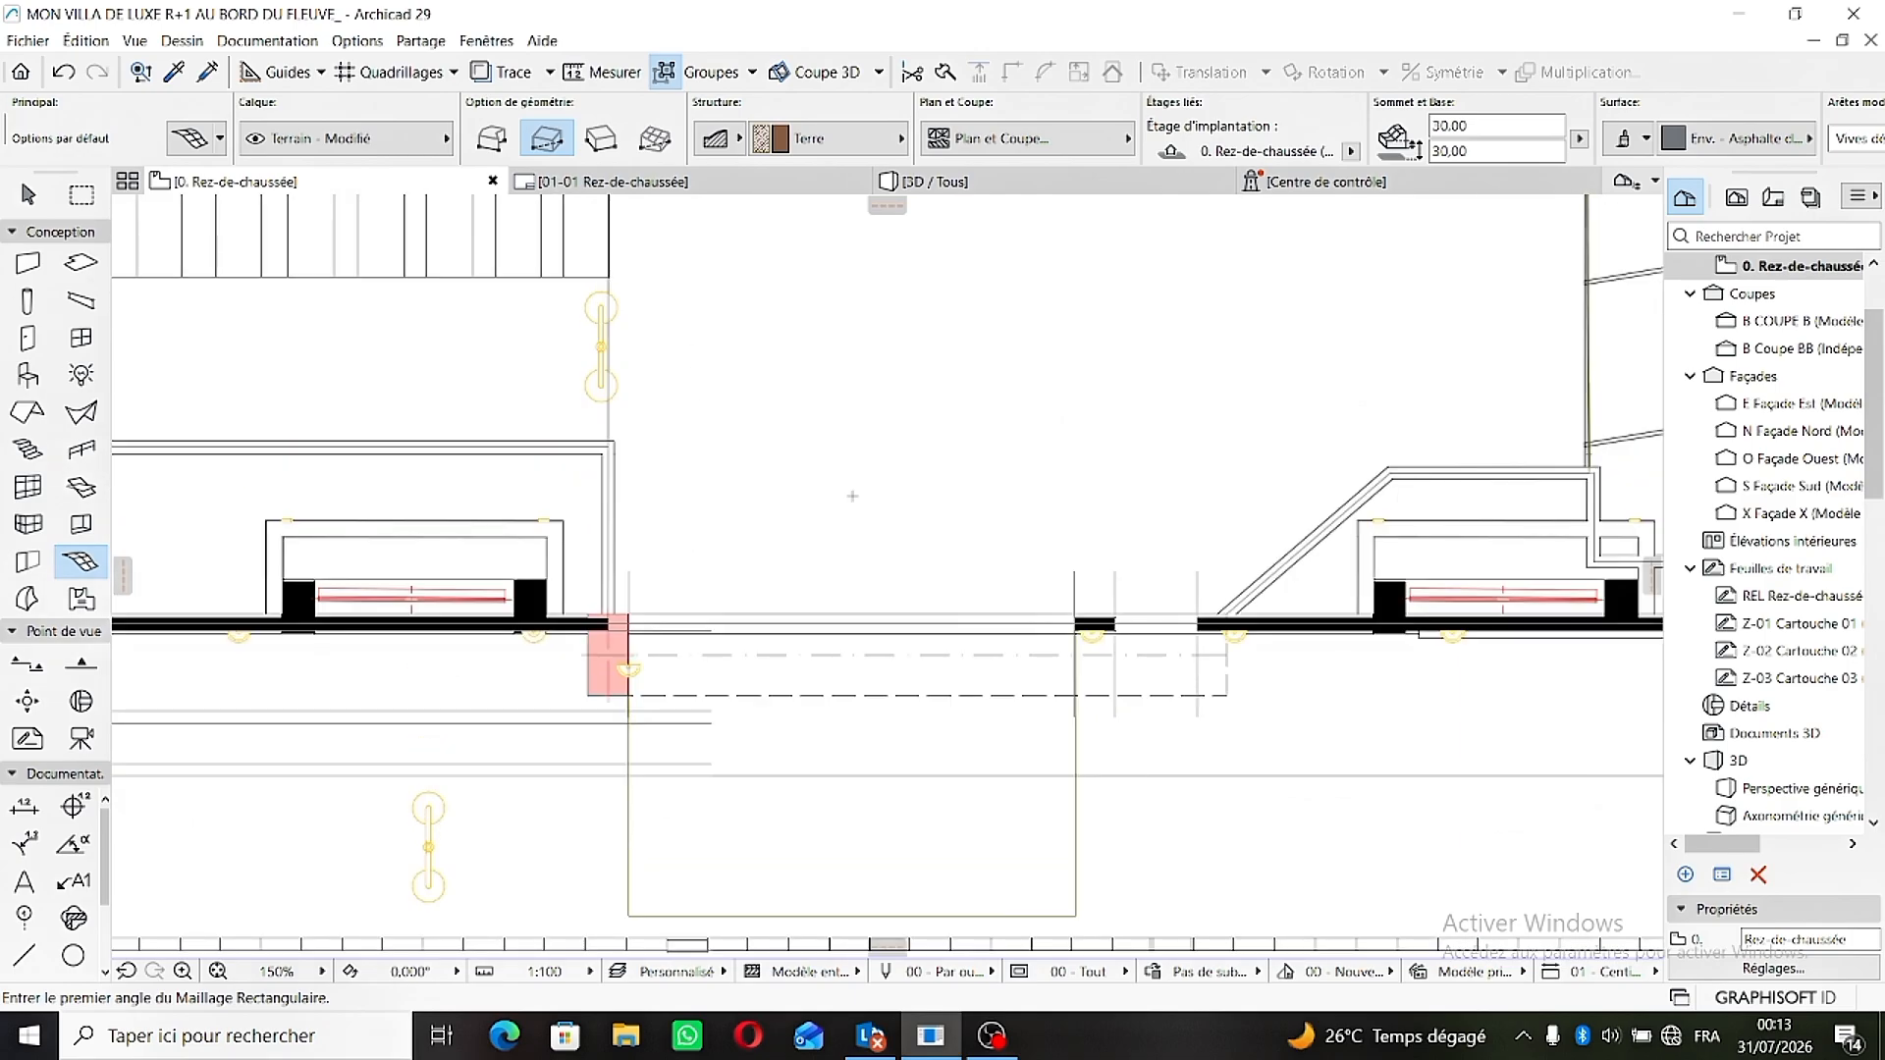
- Examine the new driveway mesh from both sides of the gate in the 3D view
key(F3)
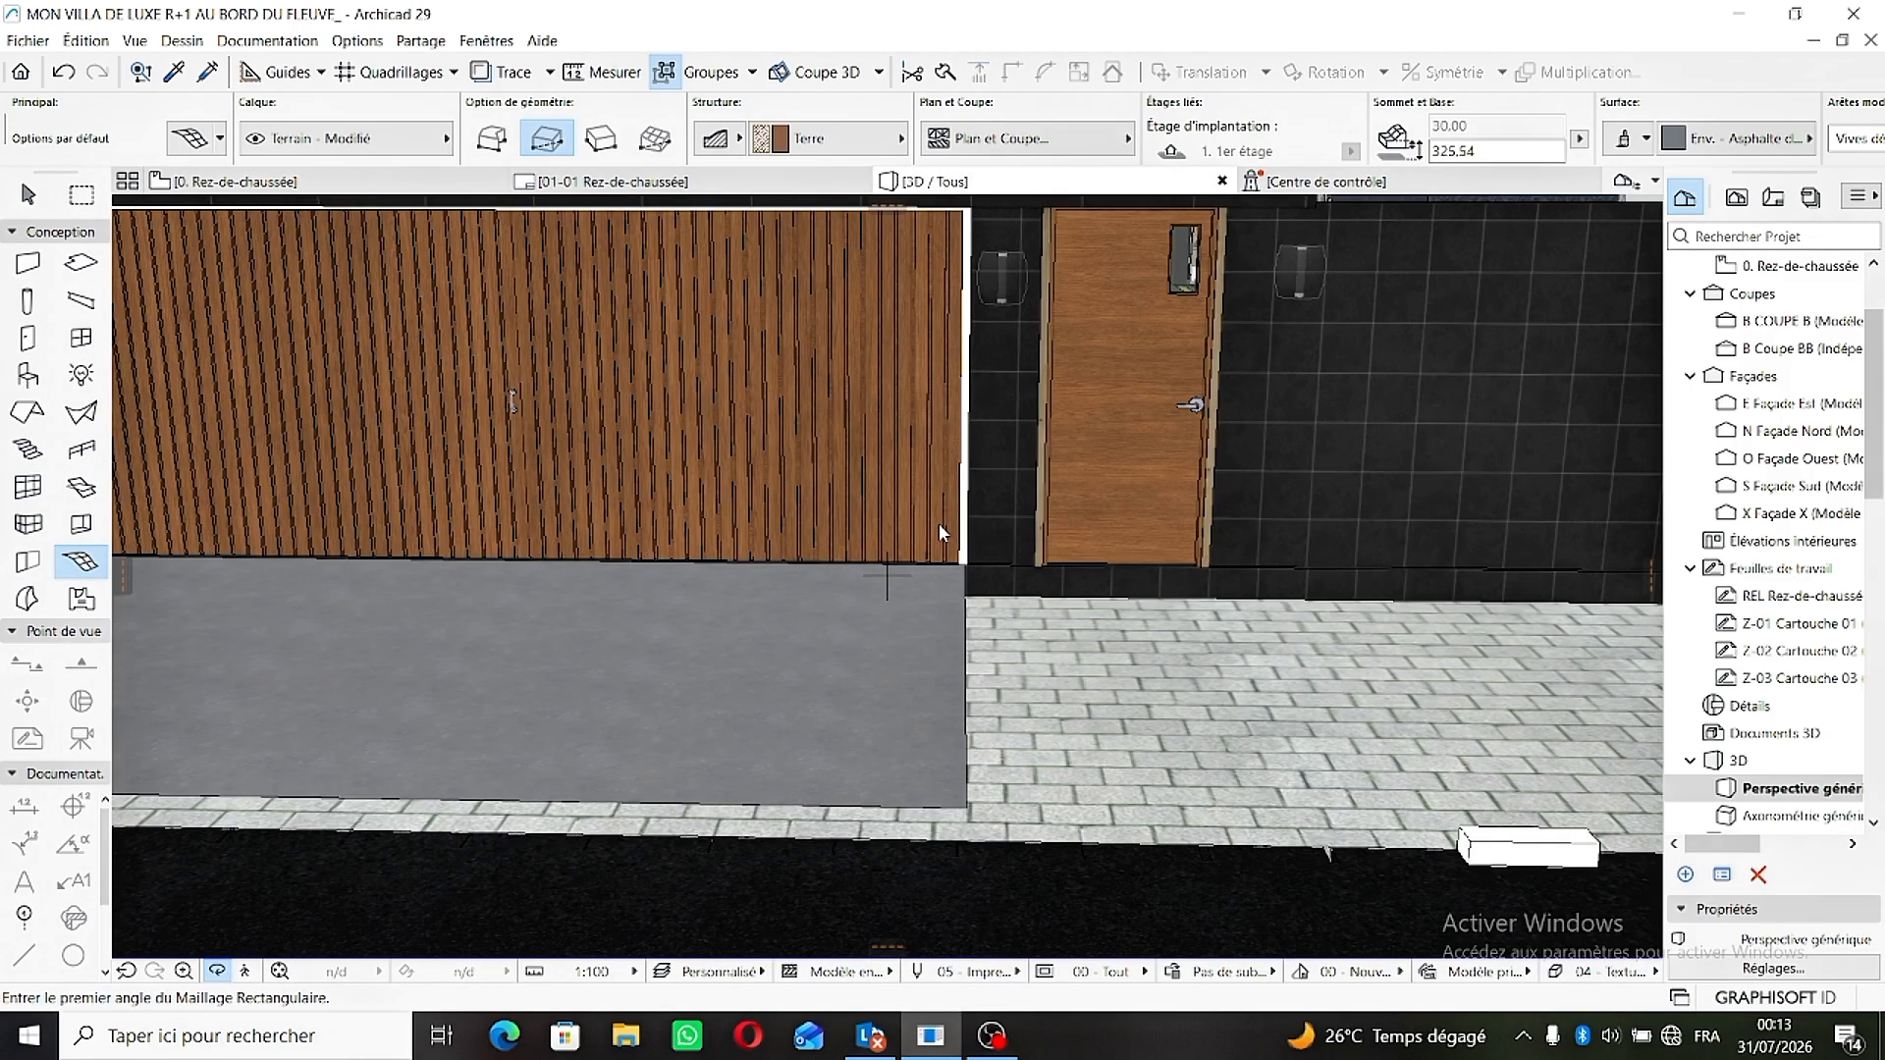
scroll(937, 547, down, 5)
shift+middle_drag(976, 619, 509, 593)
scroll(829, 559, up, 5)
shift+middle_drag(660, 592, 1121, 583)
scroll(786, 666, down, 5)
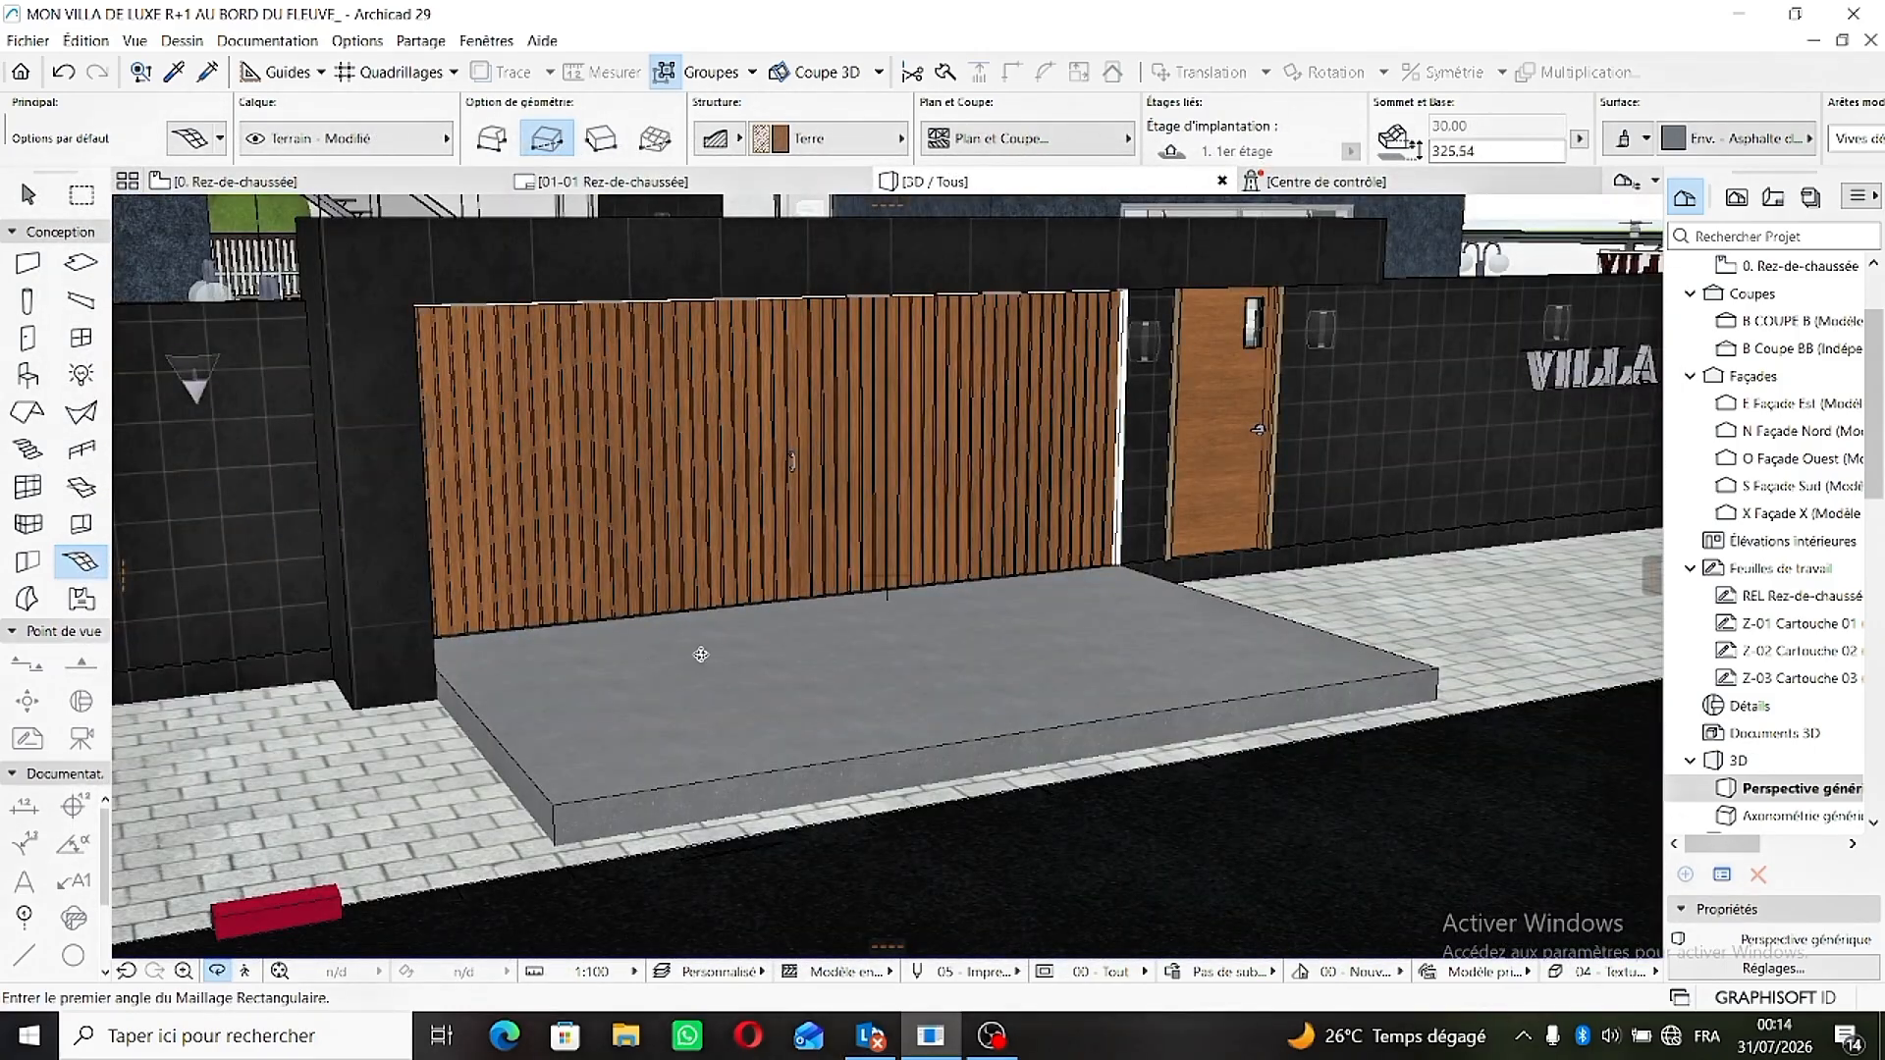
shift+middle_drag(700, 655, 360, 641)
shift+middle_drag(765, 614, 934, 618)
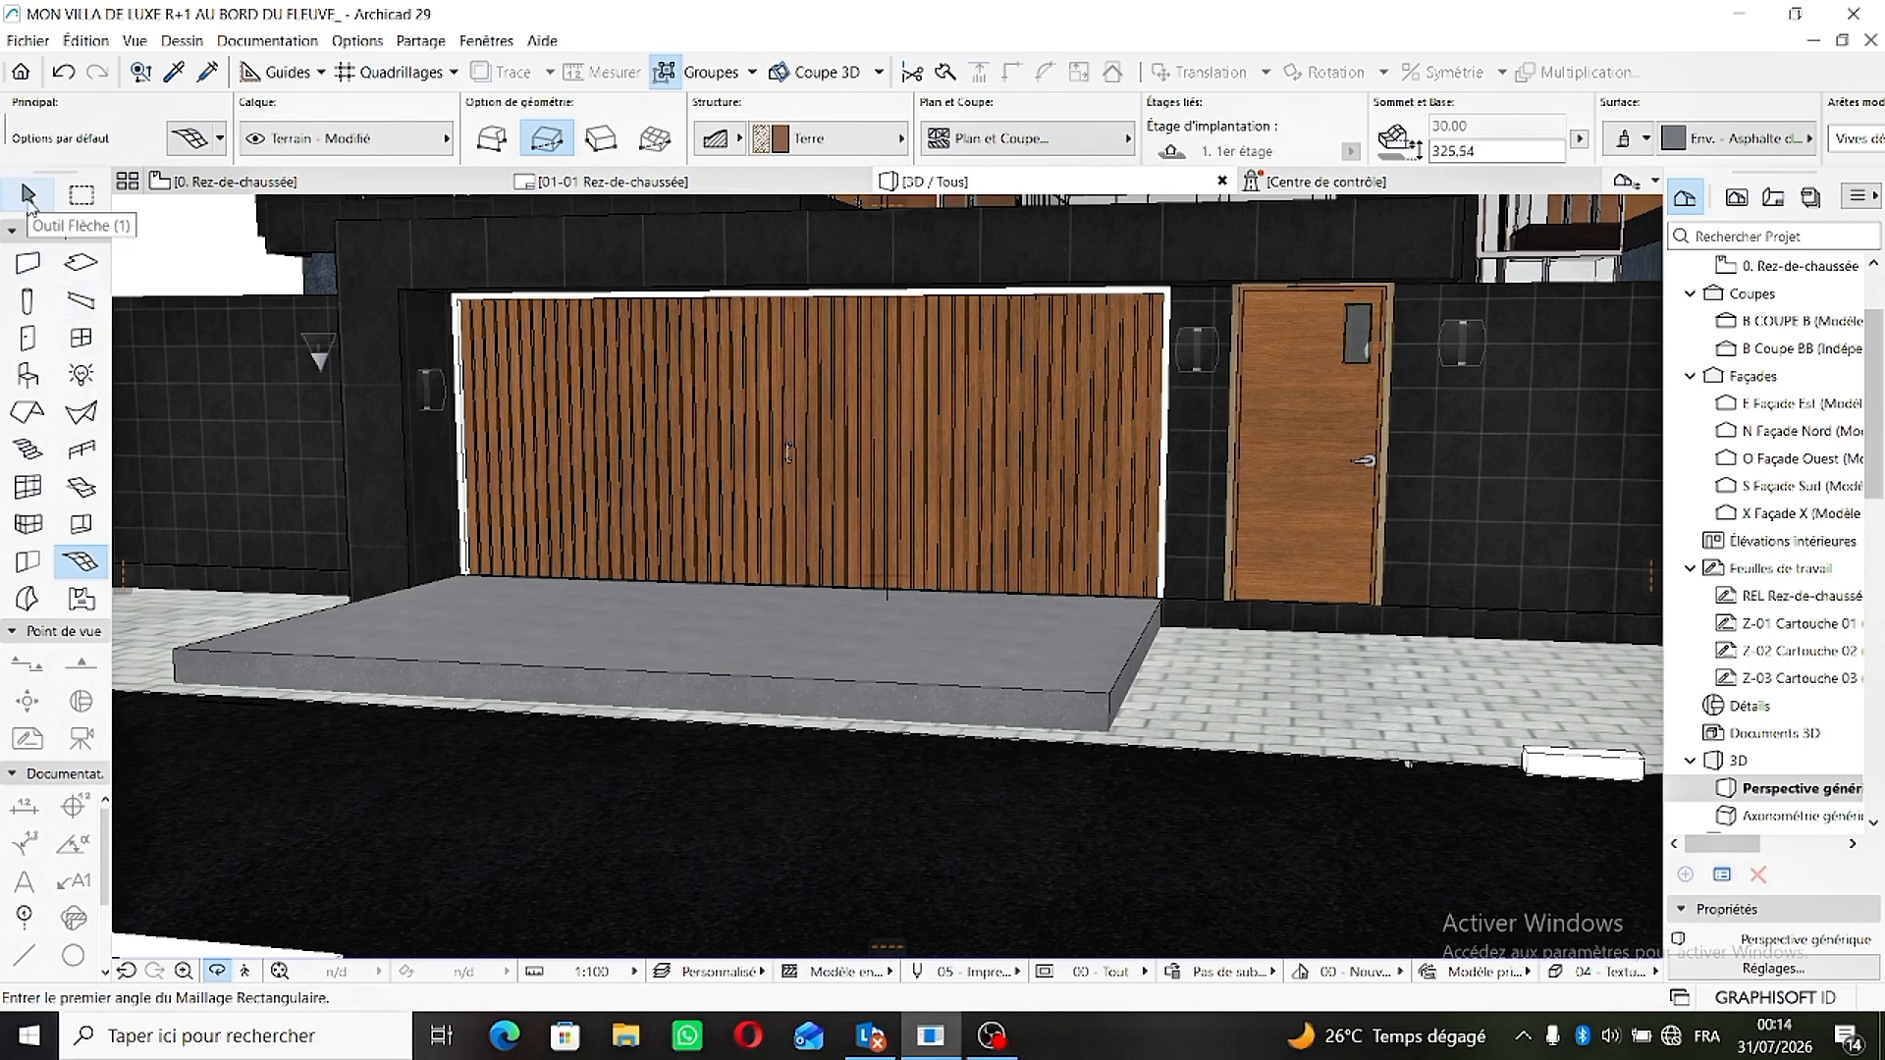
- Lower the driveway mesh's front corner on the pedestrian door side down to its base at paving level
click(28, 197)
scroll(1000, 634, up, 3)
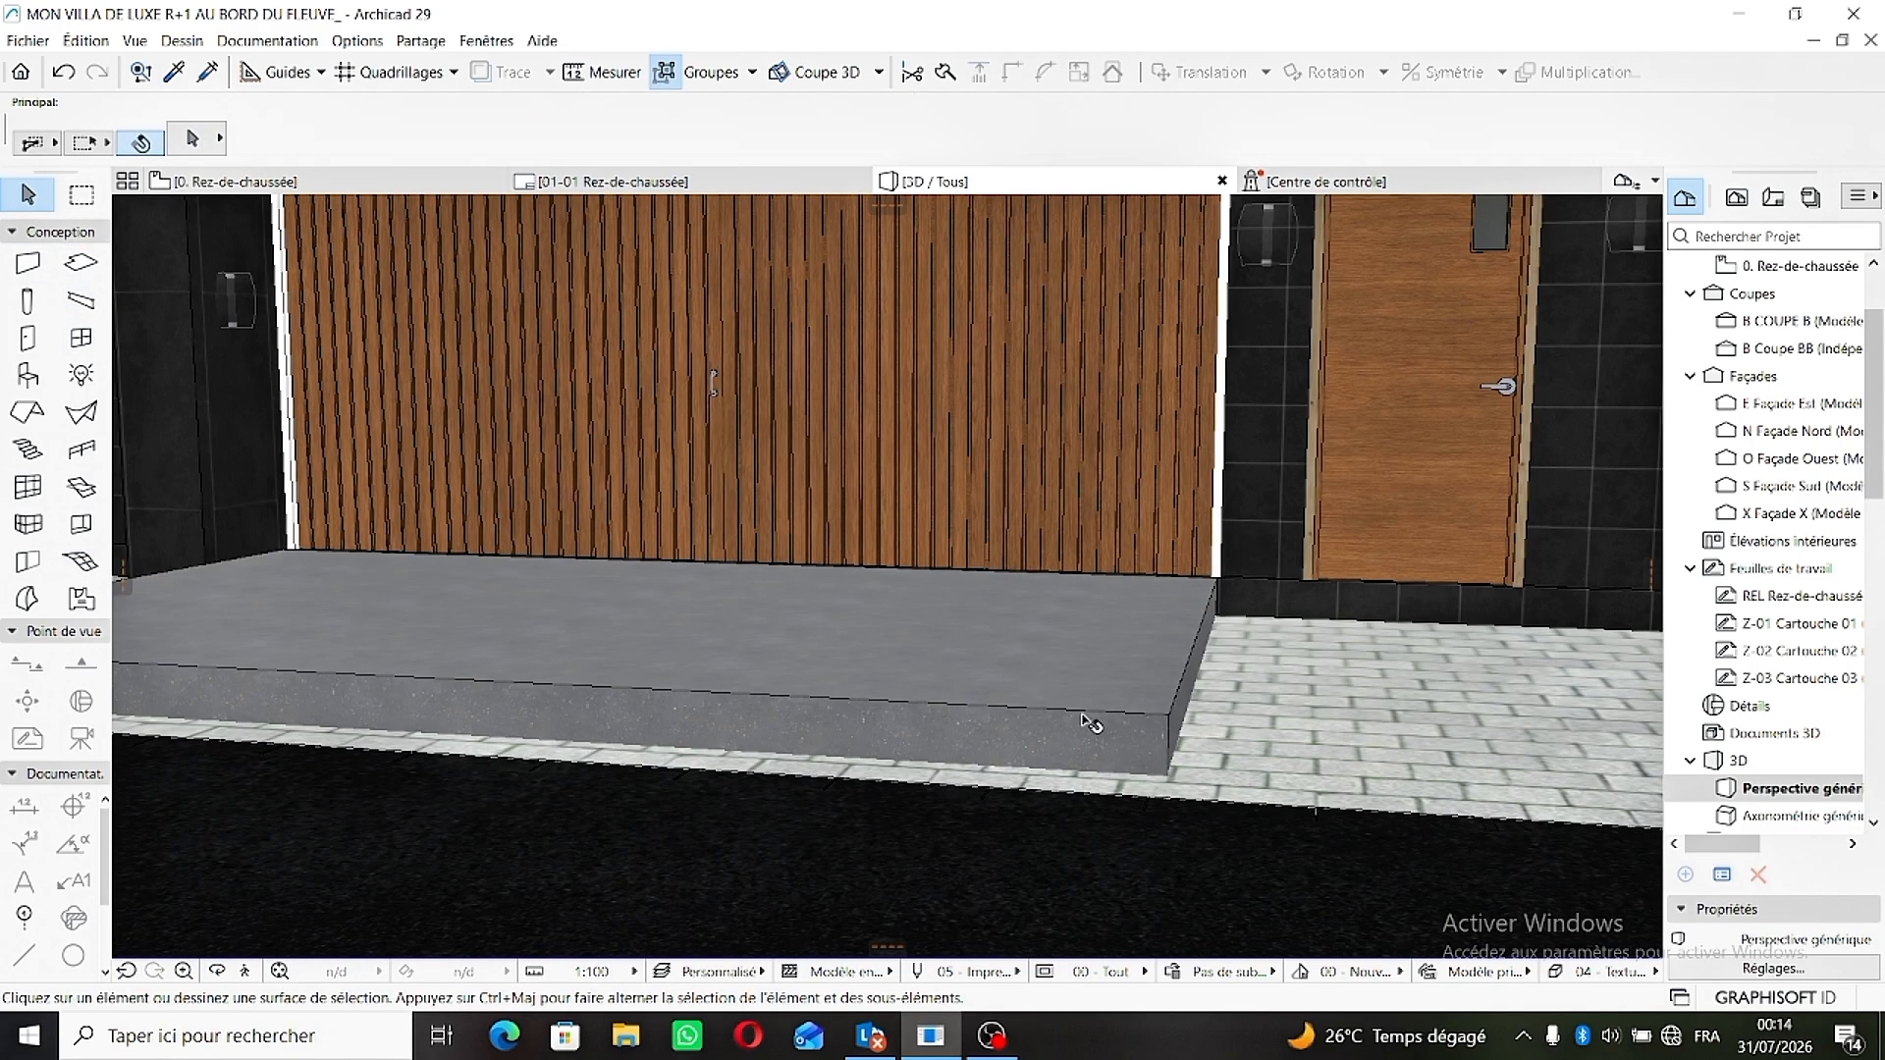
click(1083, 721)
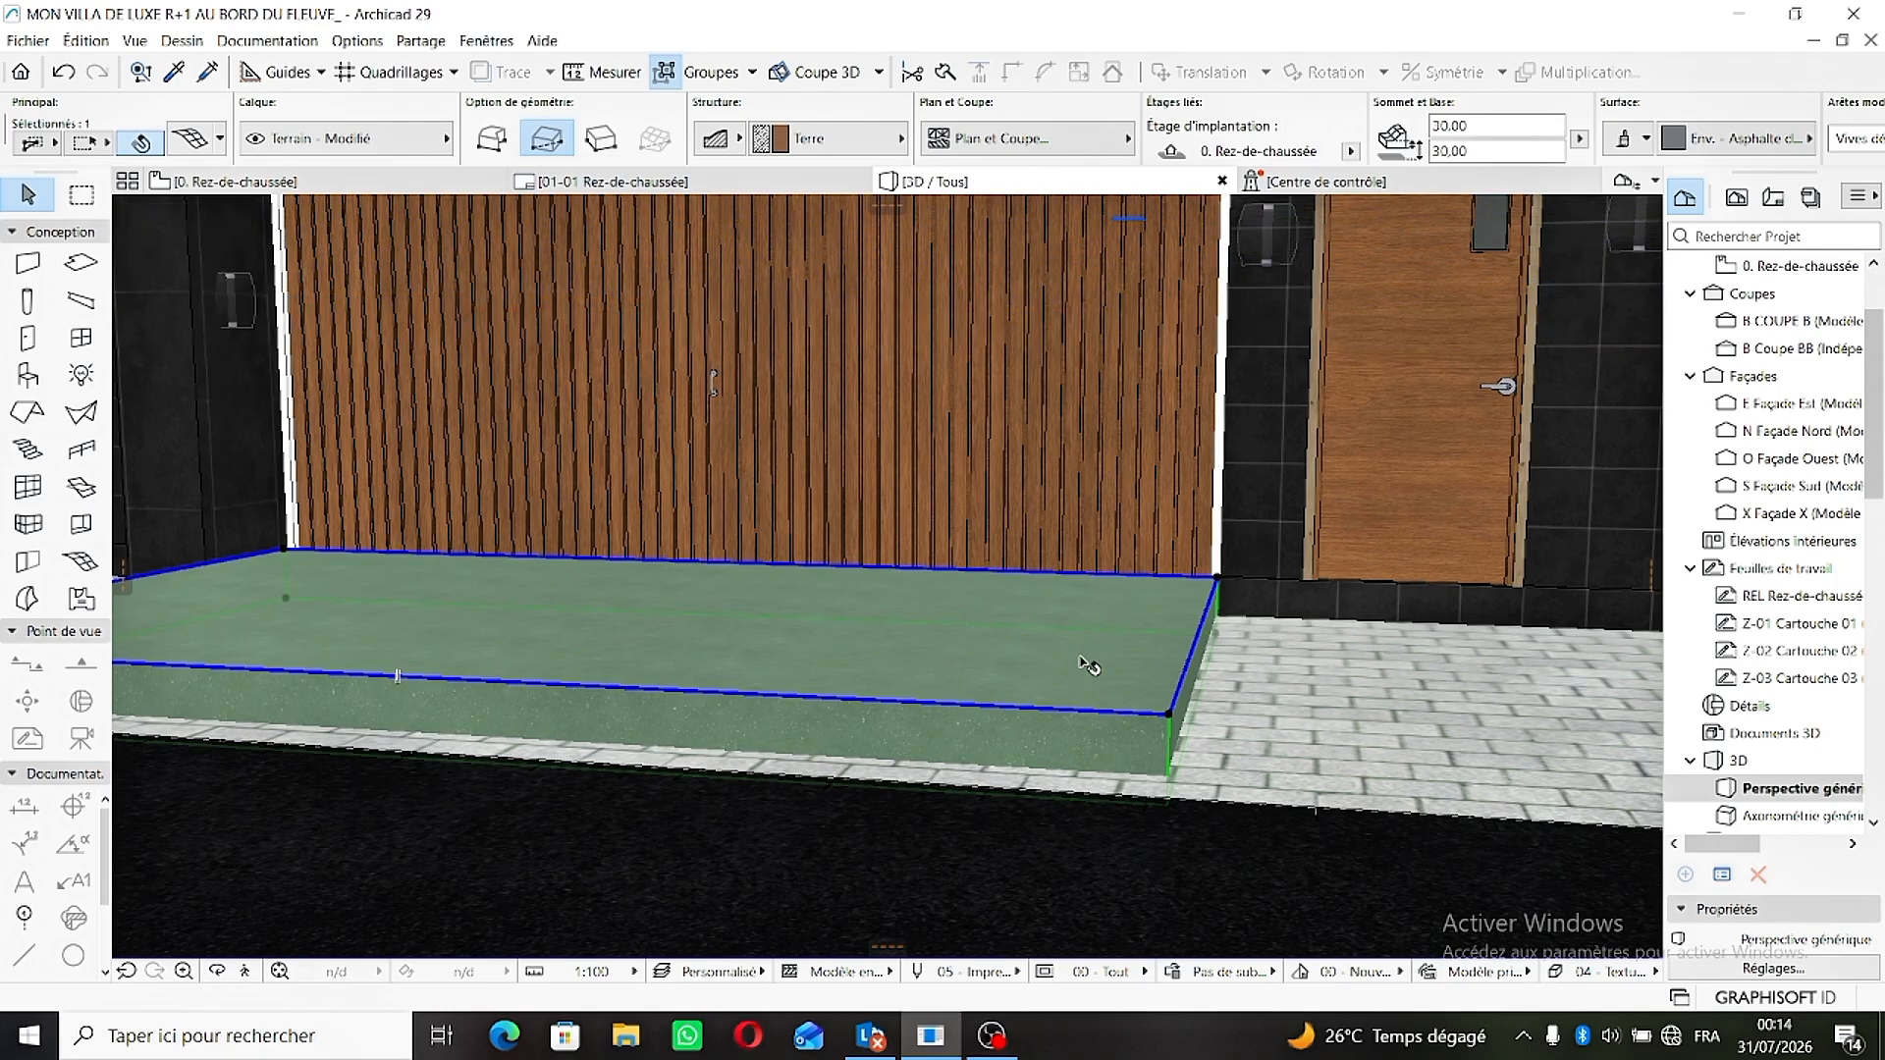
middle_drag(1078, 660, 905, 581)
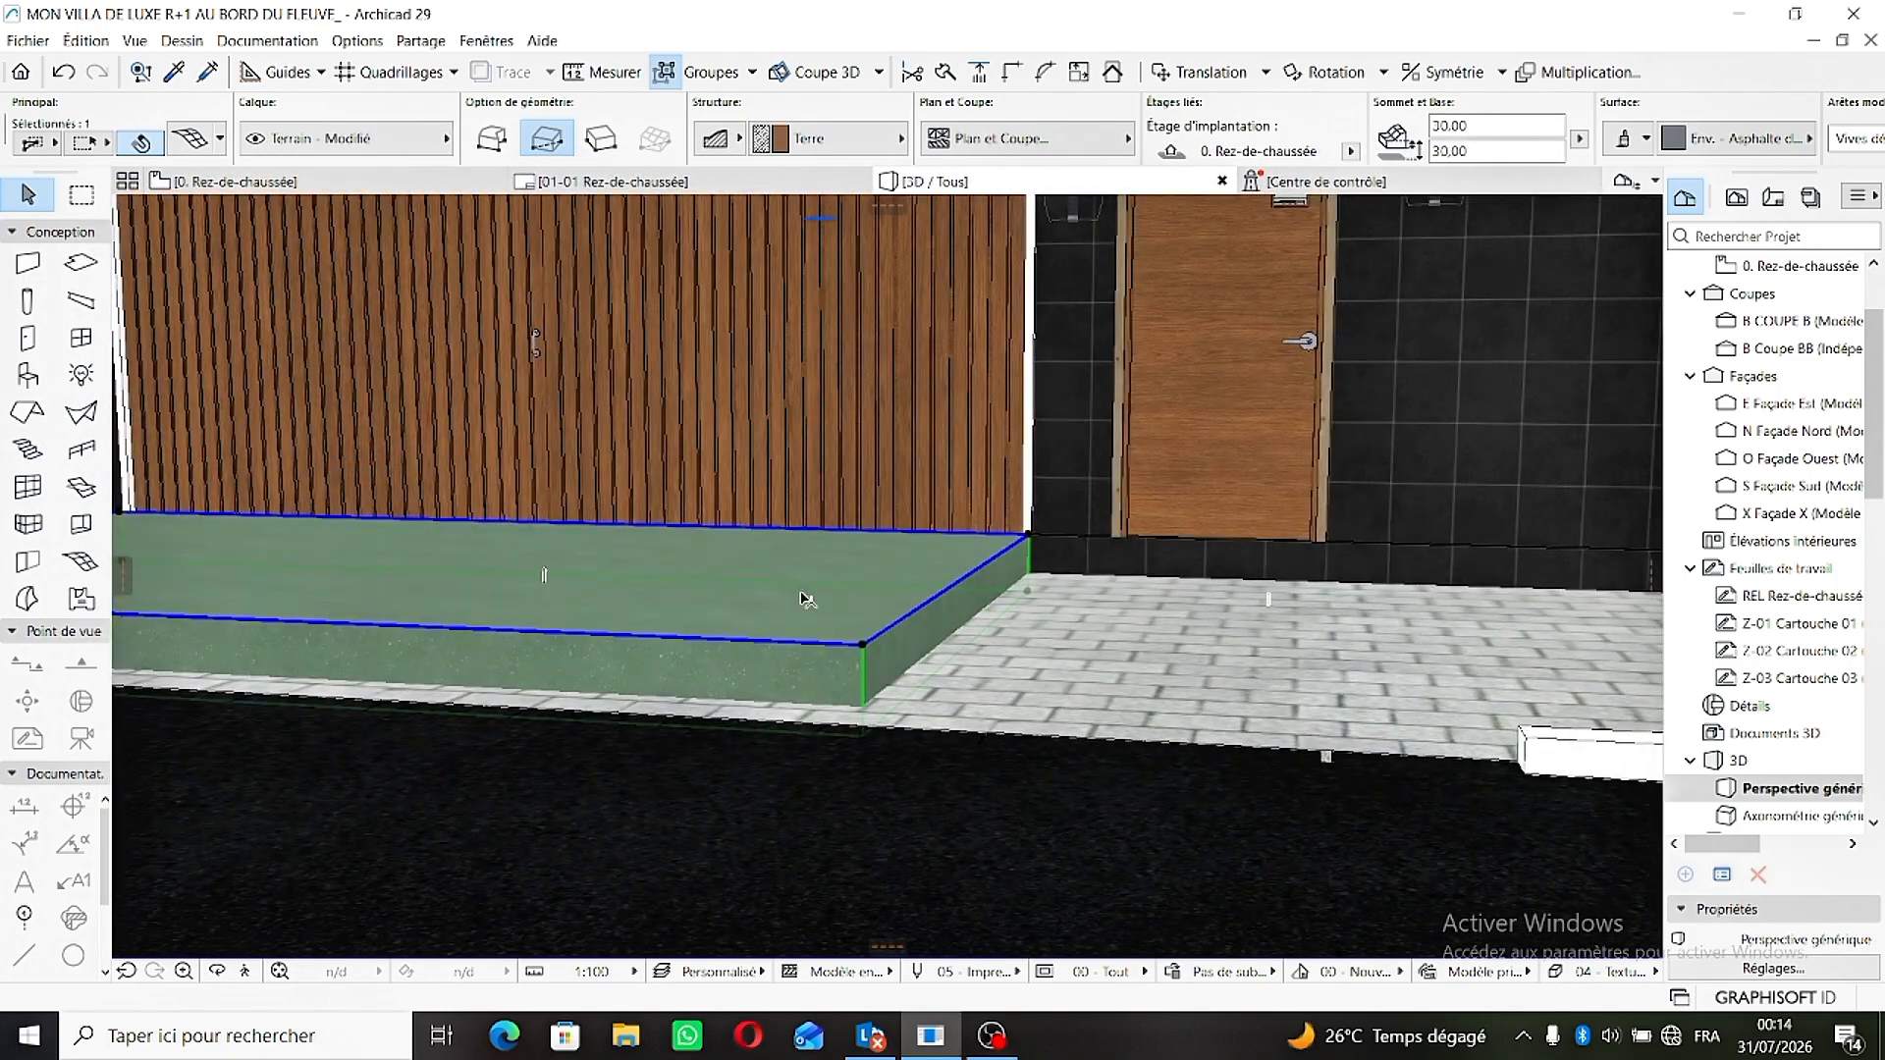
scroll(868, 651, up, 2)
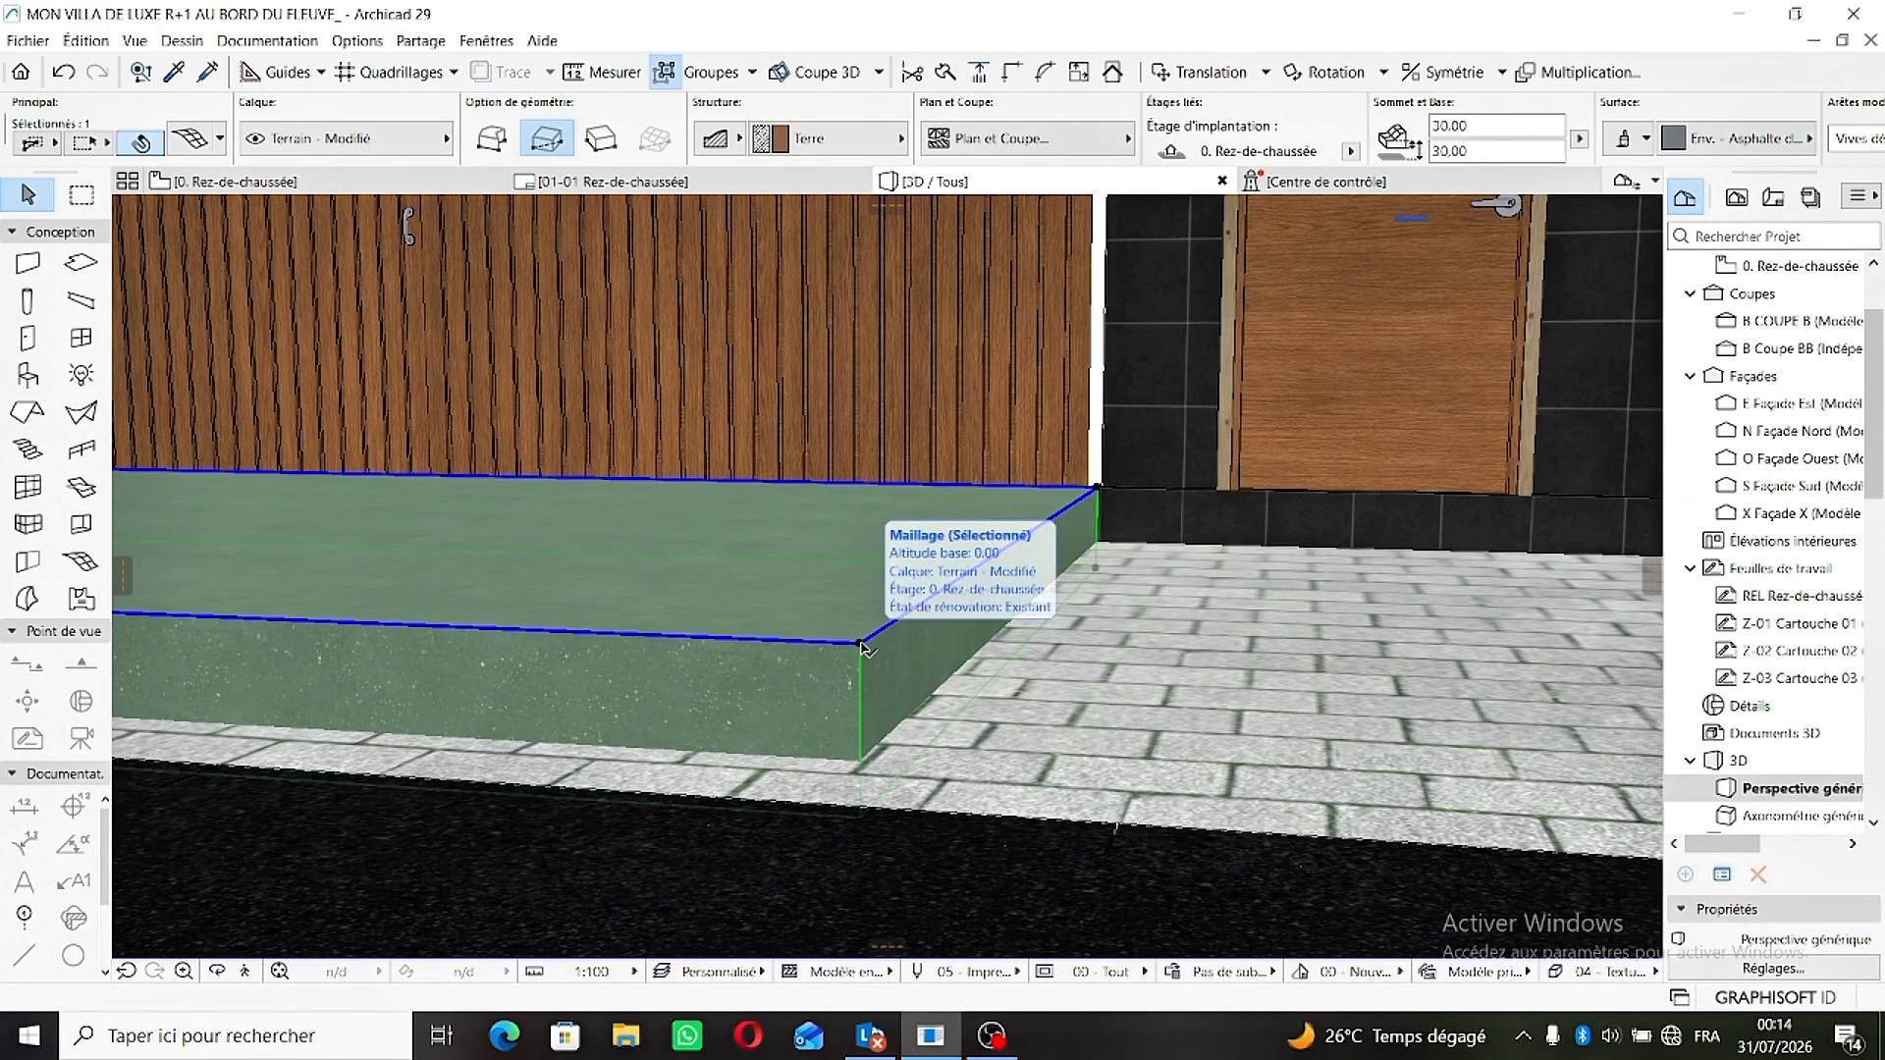
click(862, 647)
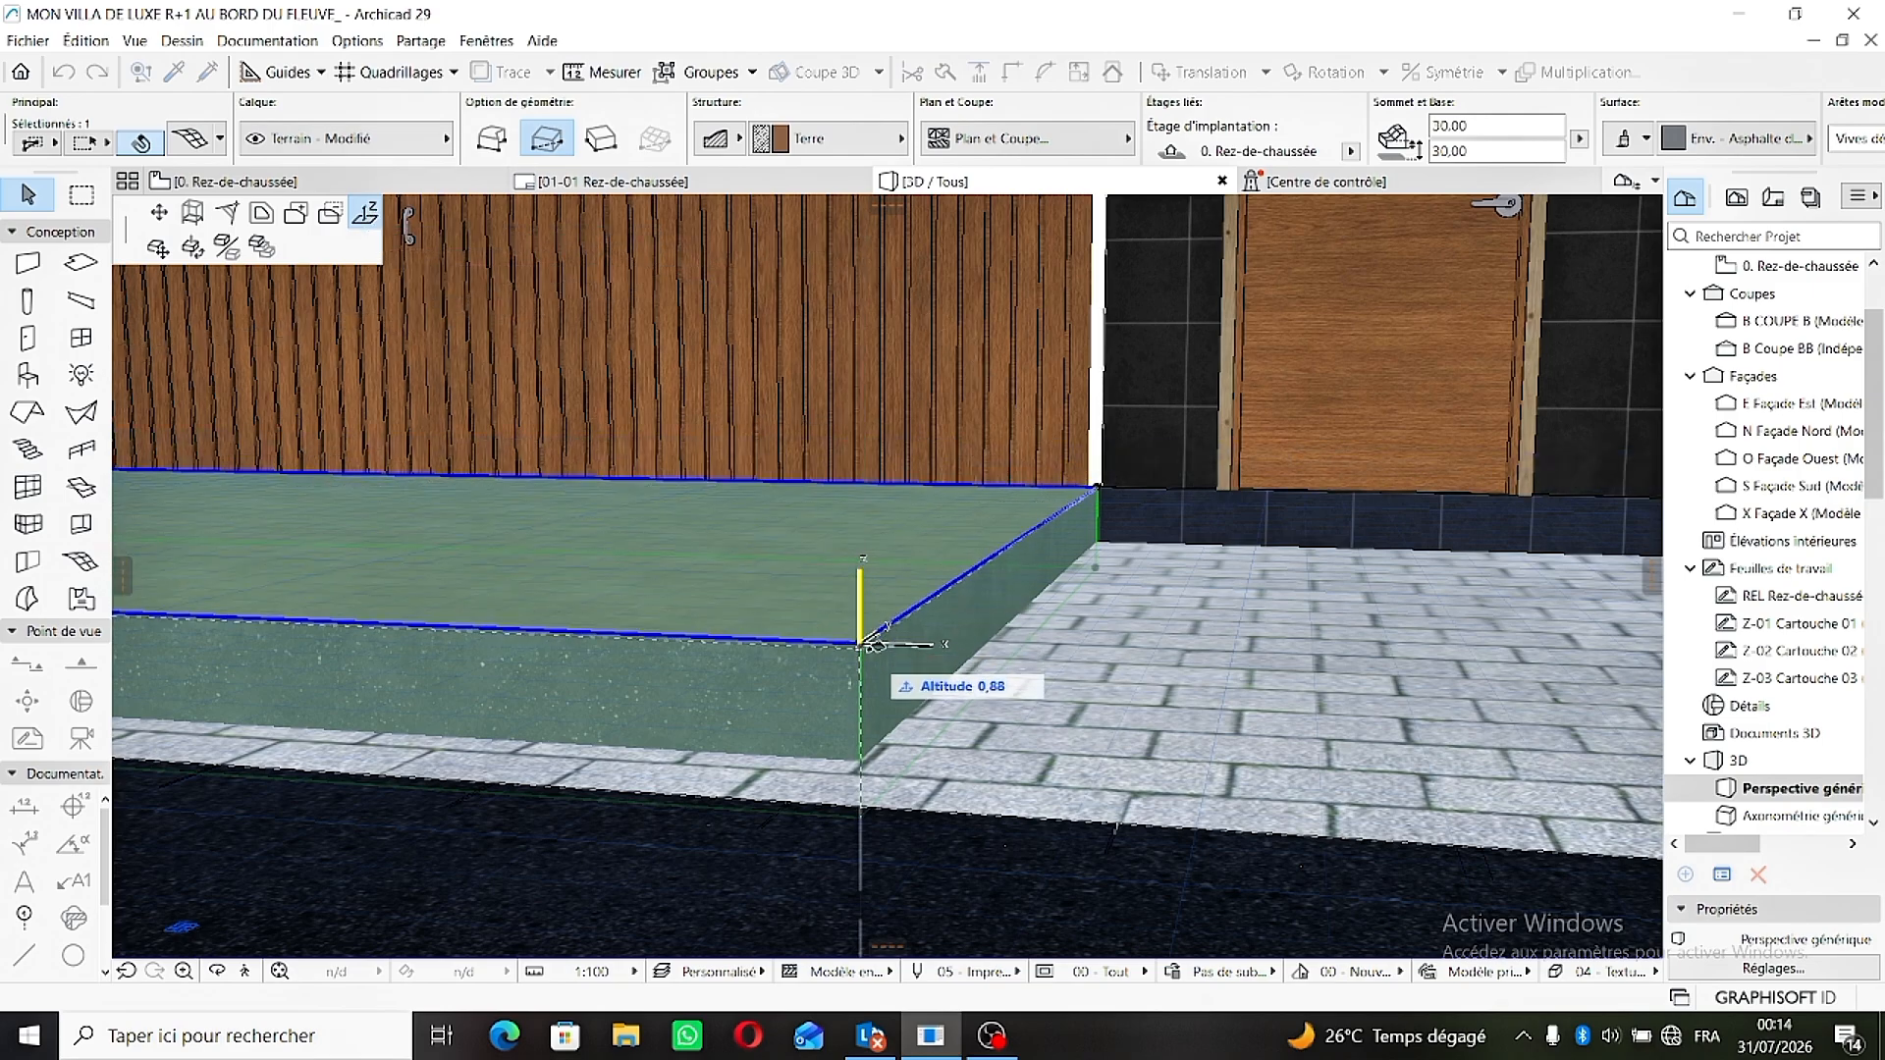
click(864, 754)
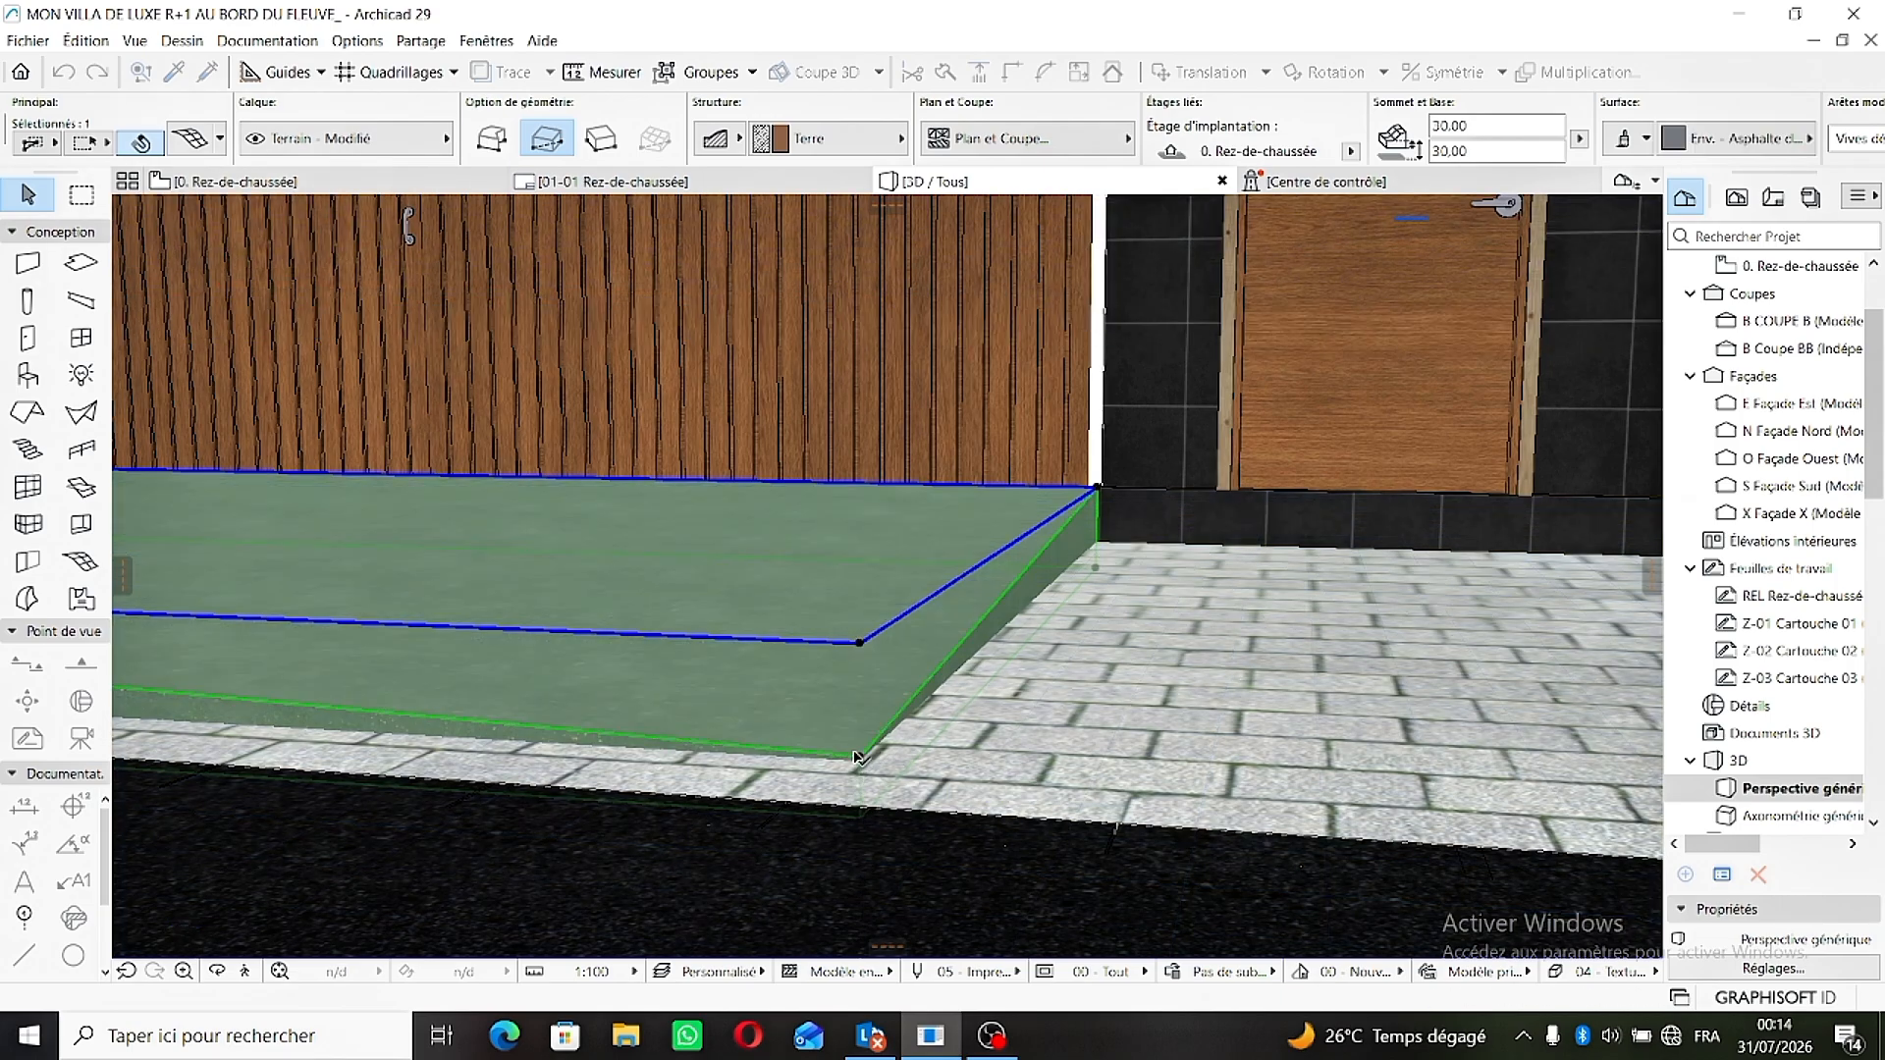
- Lower the driveway mesh's front corner on the lamp-post side down to its base at paving level
scroll(862, 756, down, 2)
middle_drag(721, 700, 1001, 686)
scroll(1001, 686, down, 1)
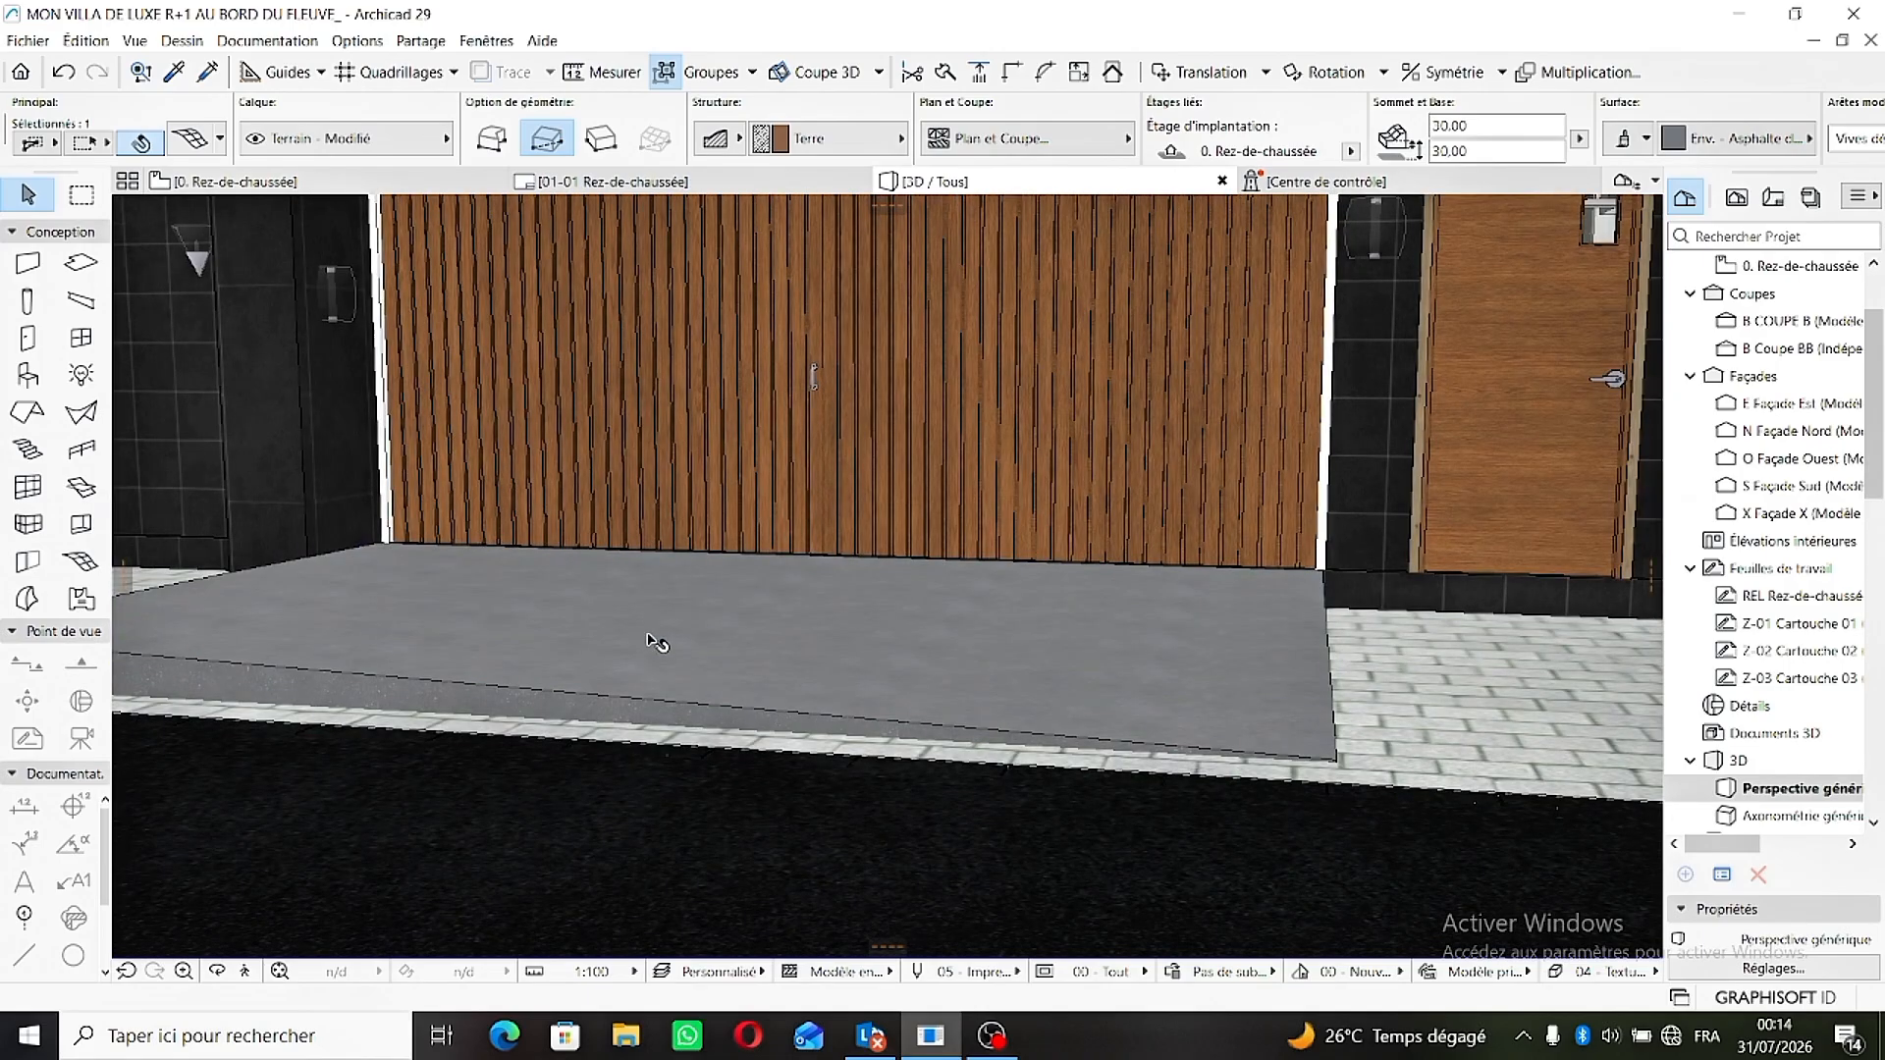
middle_drag(657, 644, 1192, 690)
middle_drag(591, 633, 925, 677)
scroll(925, 687, up, 4)
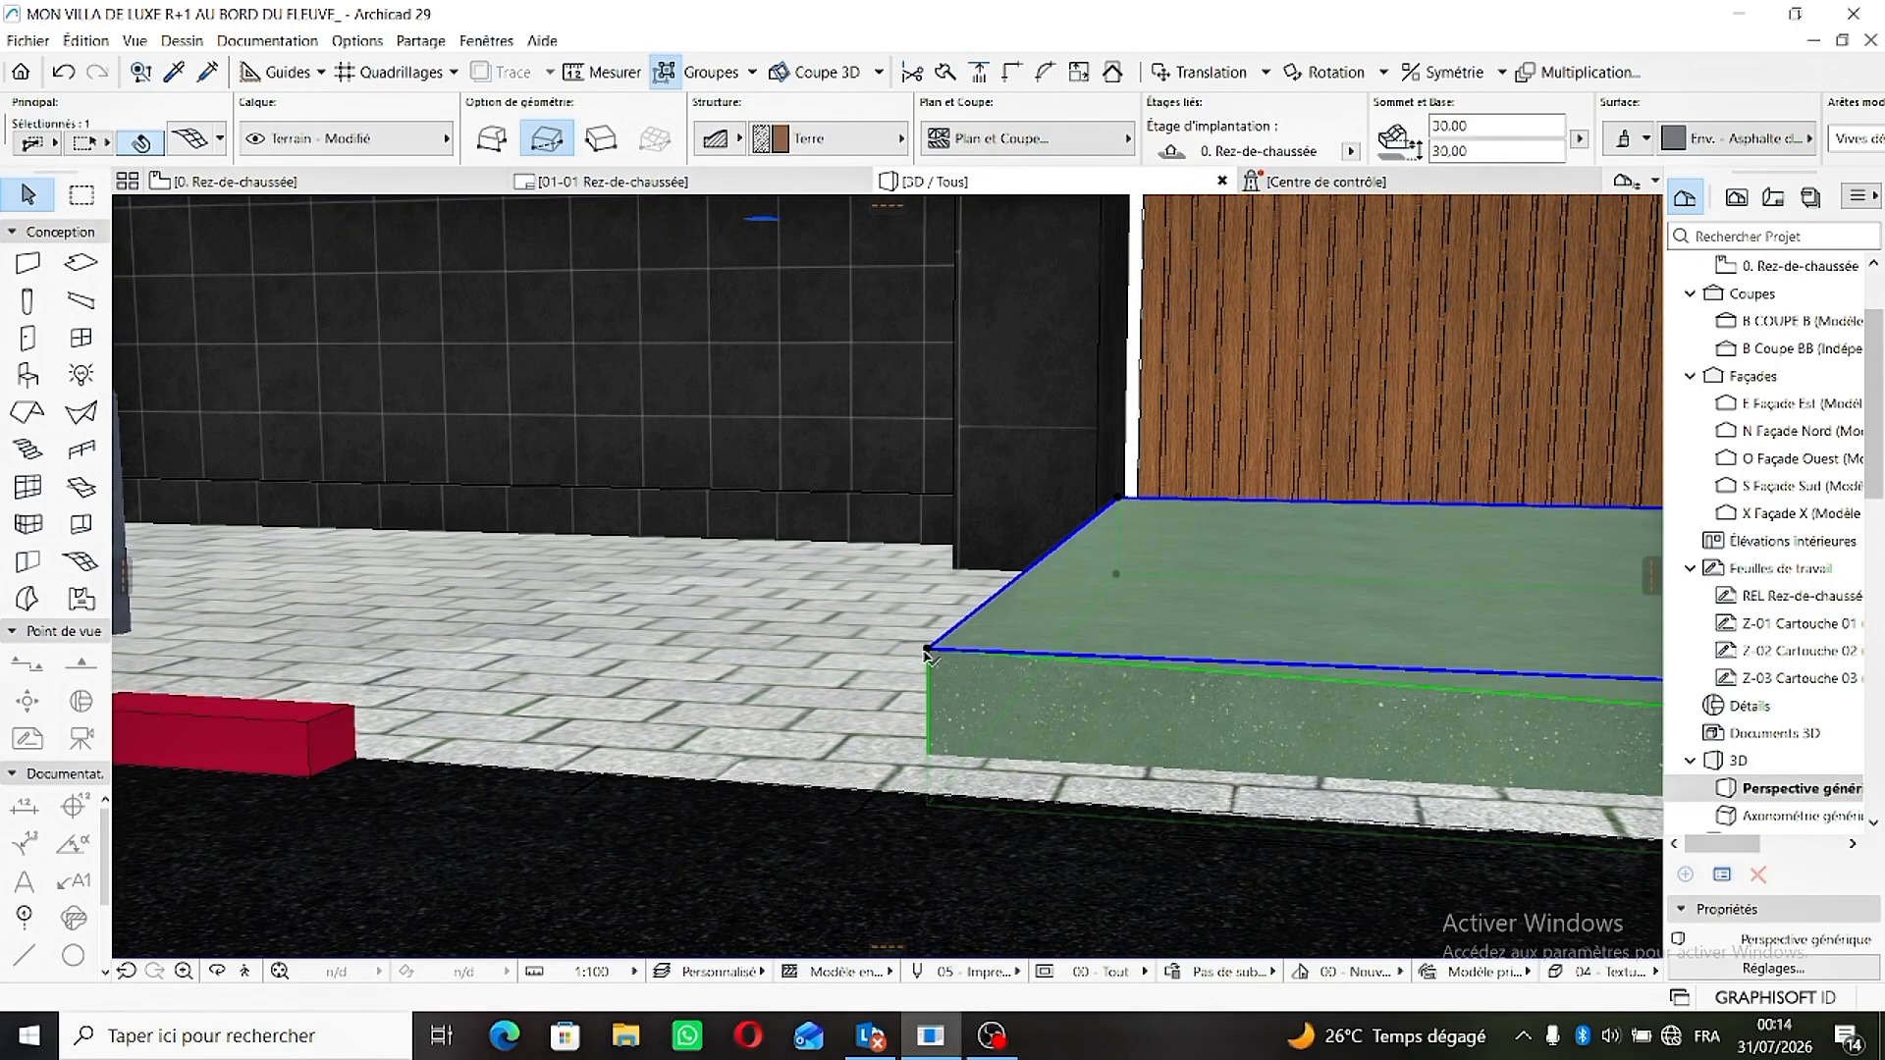
click(926, 652)
click(1222, 762)
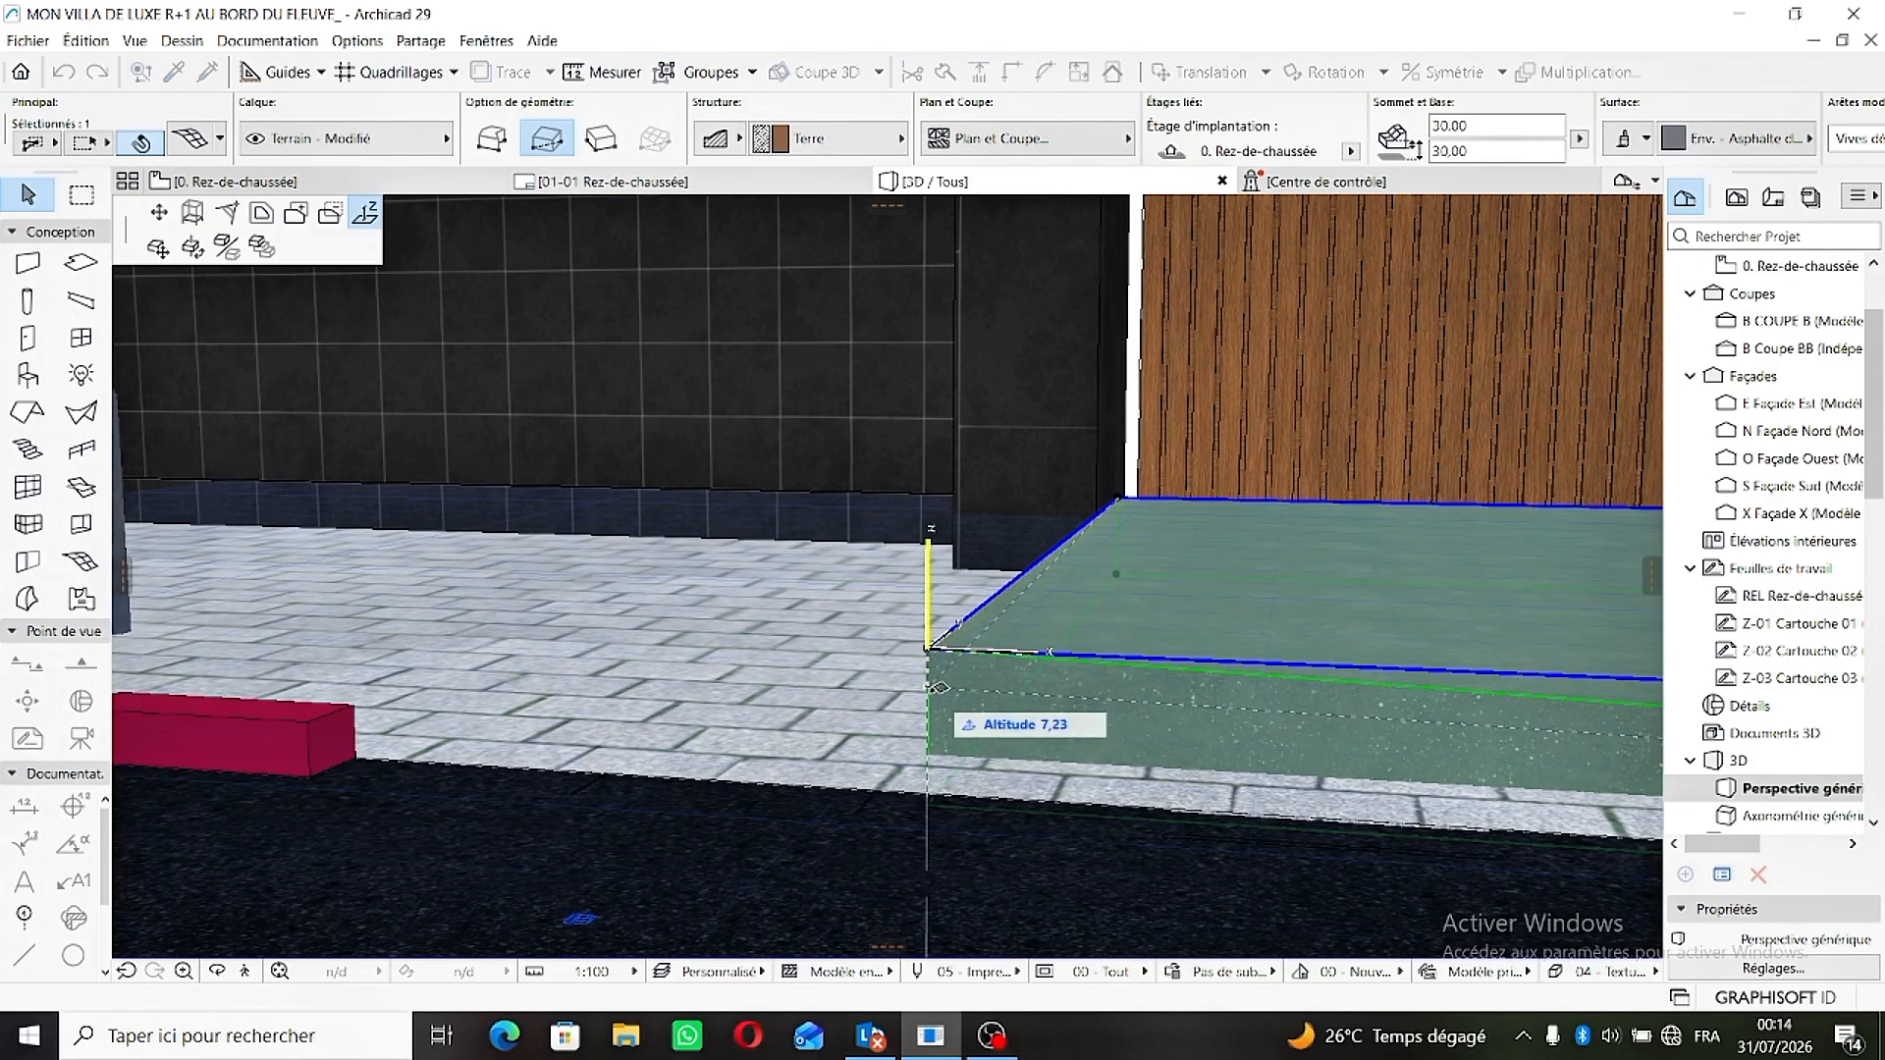
click(930, 748)
scroll(1081, 581, down, 2)
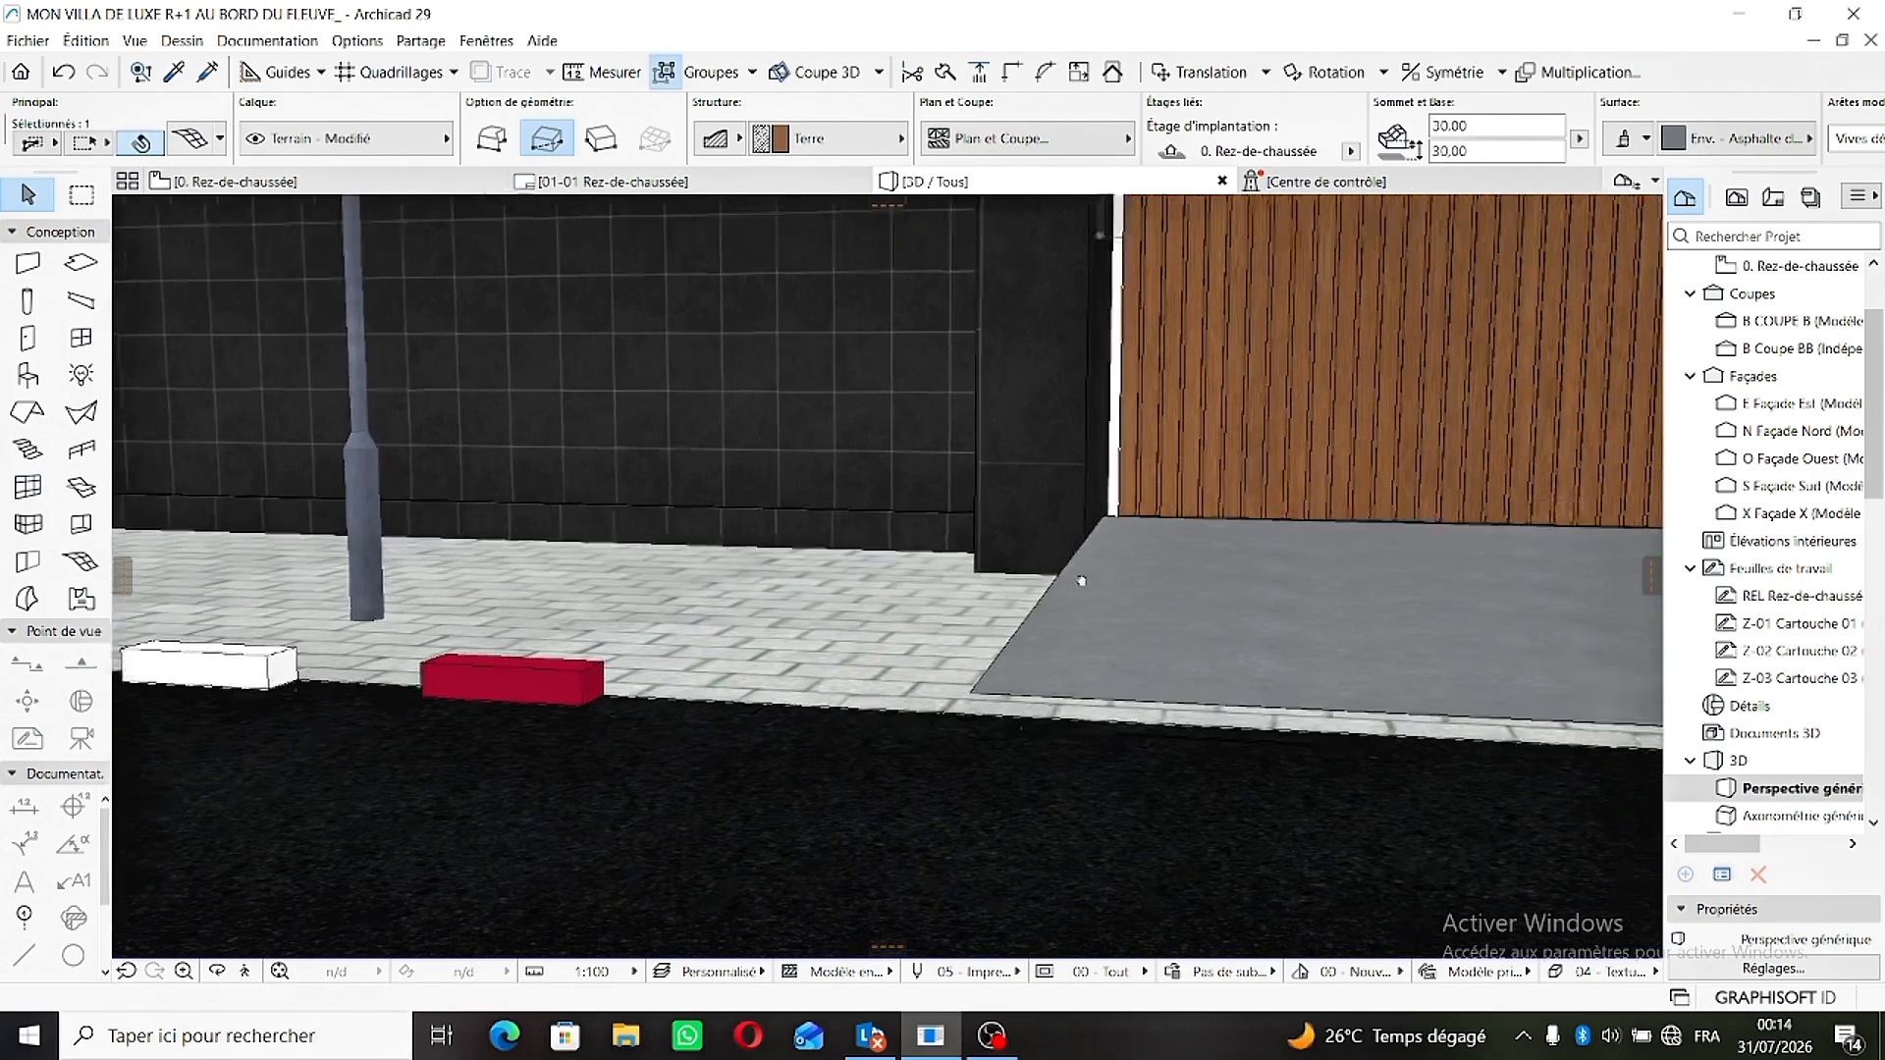
- Deselect the ramp and examine it from the street, then the gate from the courtyard side
middle_drag(1081, 582, 570, 581)
scroll(827, 576, down, 2)
middle_drag(1126, 655, 1054, 664)
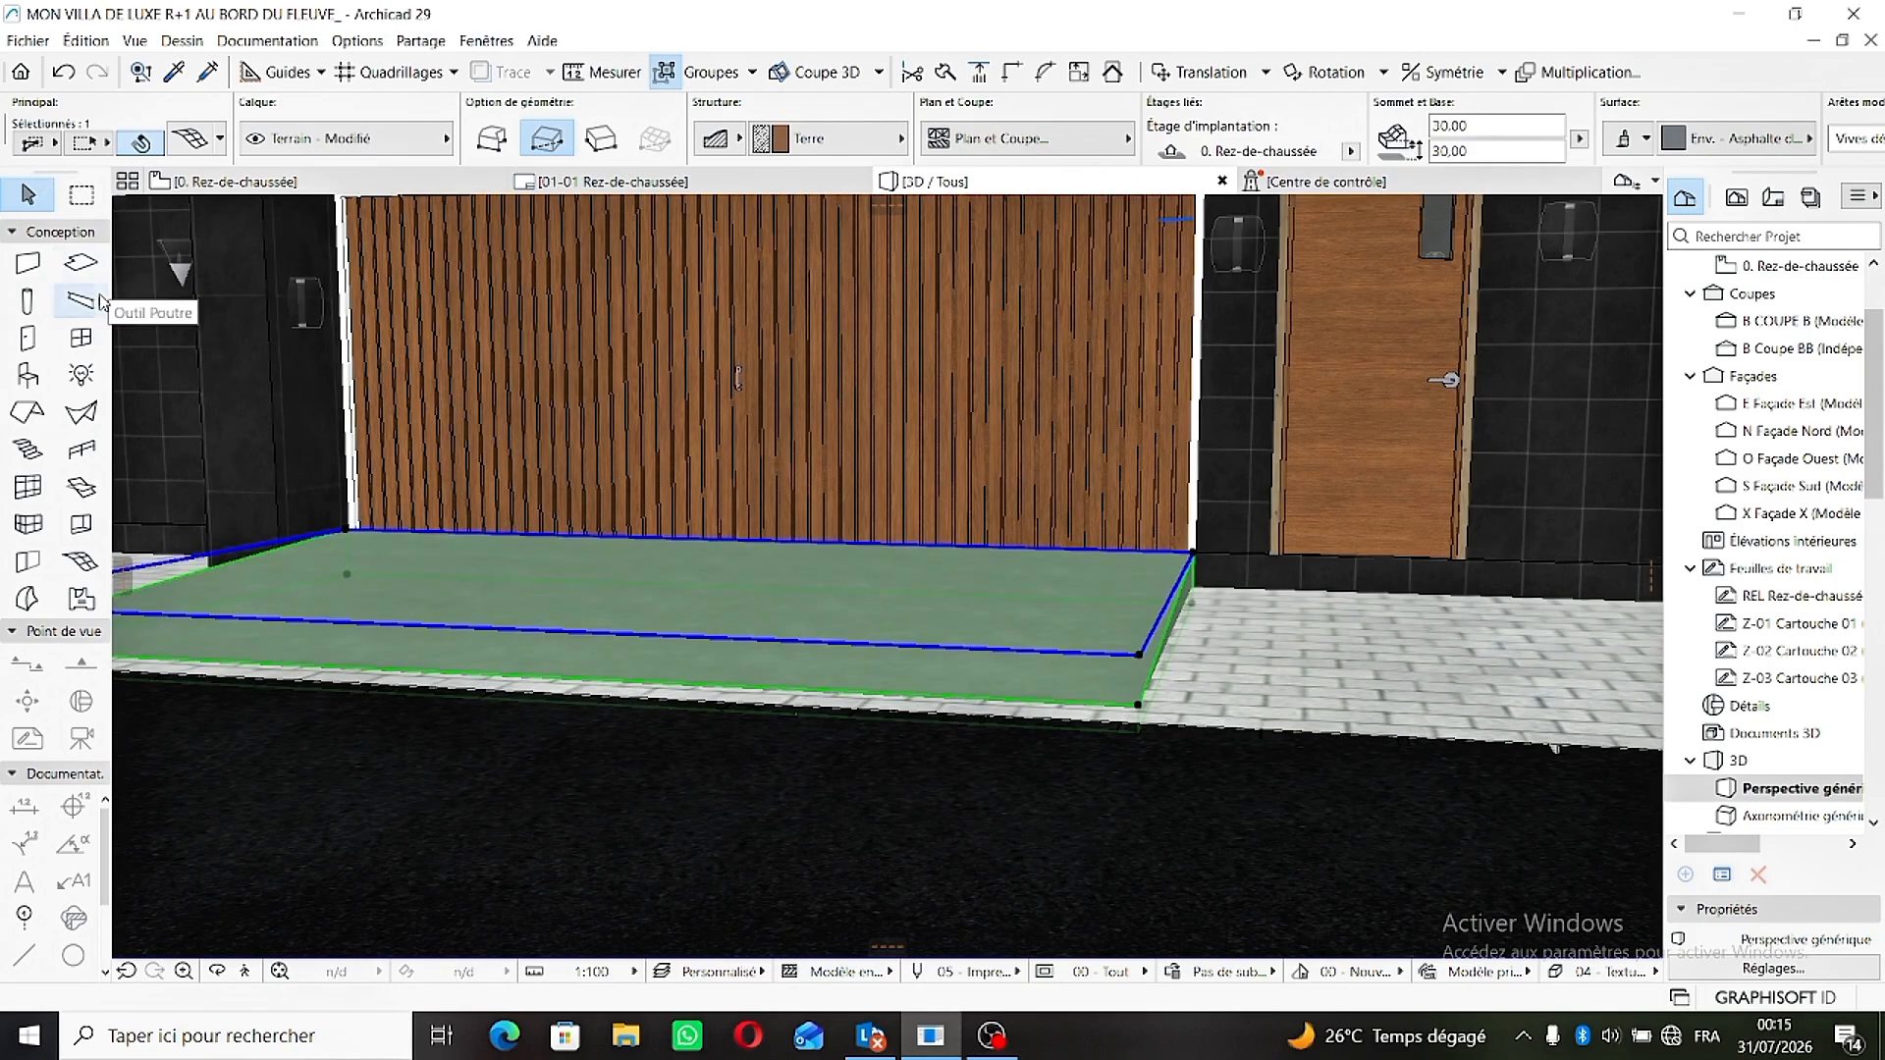
key(Escape)
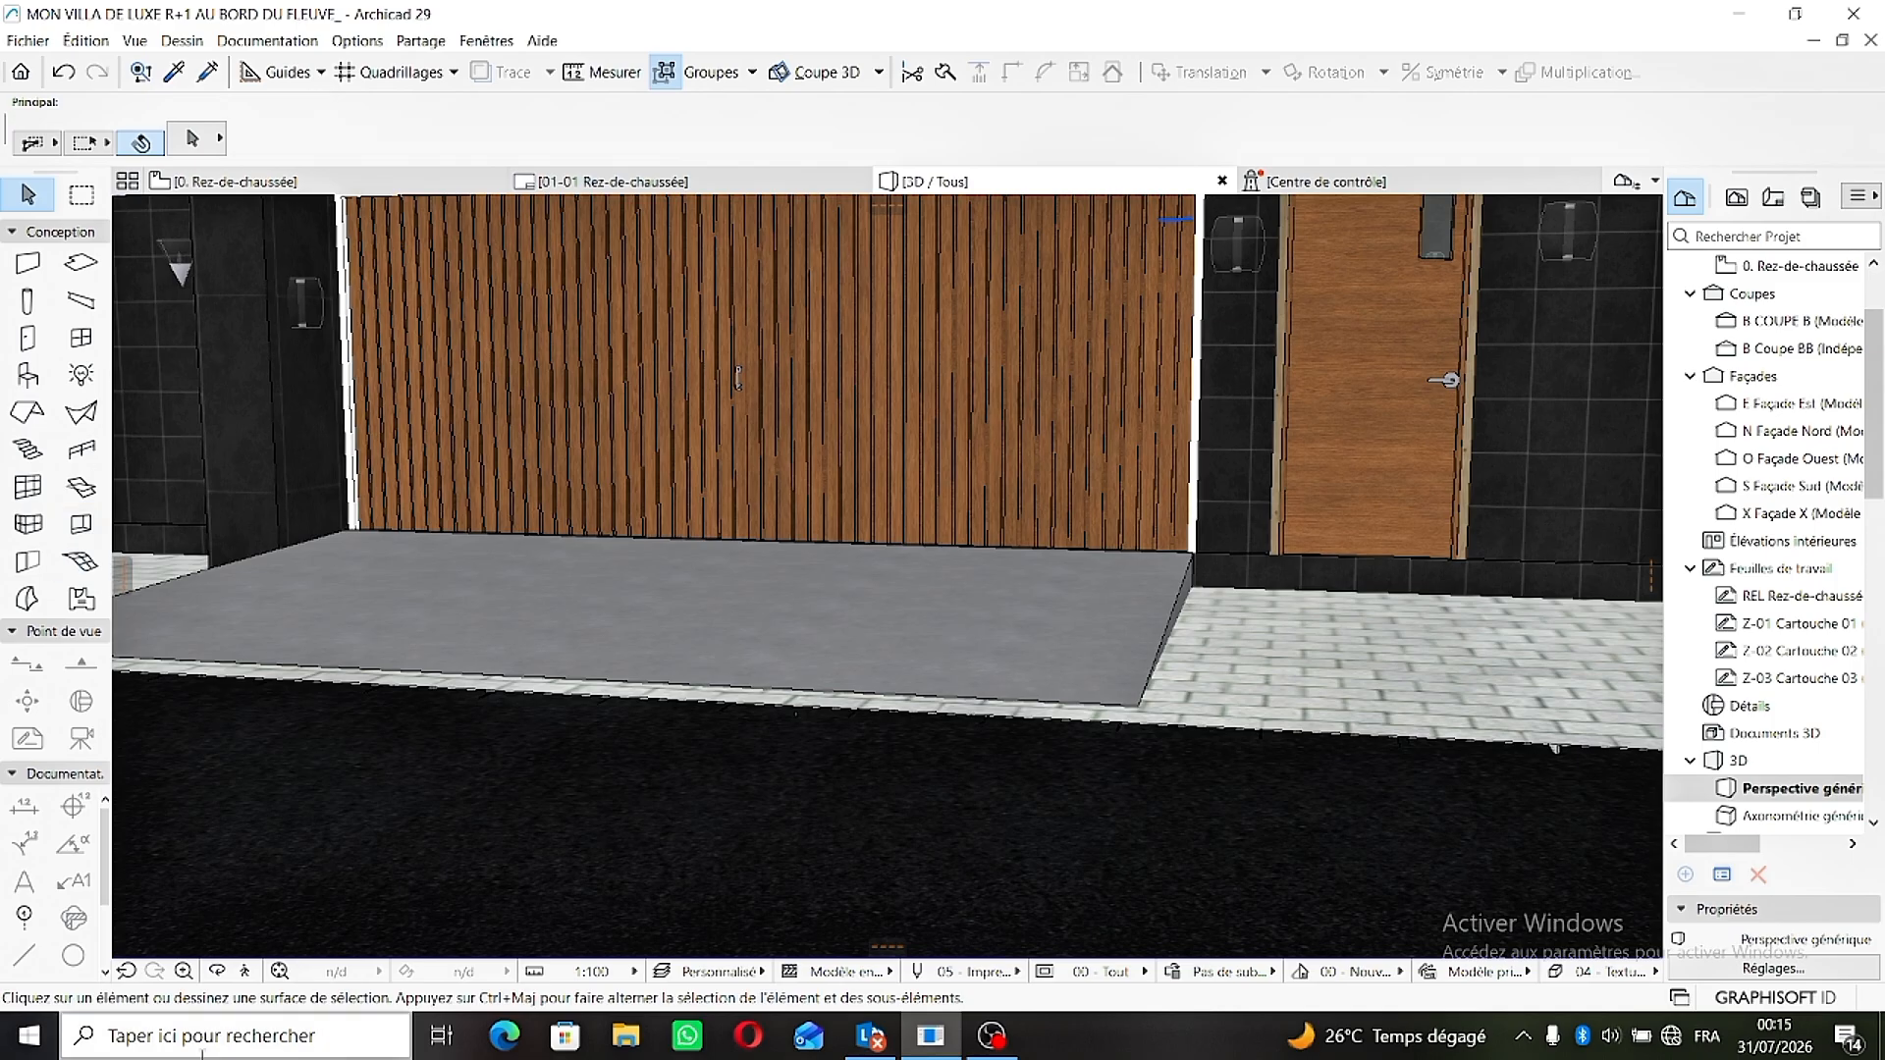
click(217, 972)
drag(645, 696, 201, 677)
drag(701, 675, 1077, 729)
scroll(992, 594, up, 3)
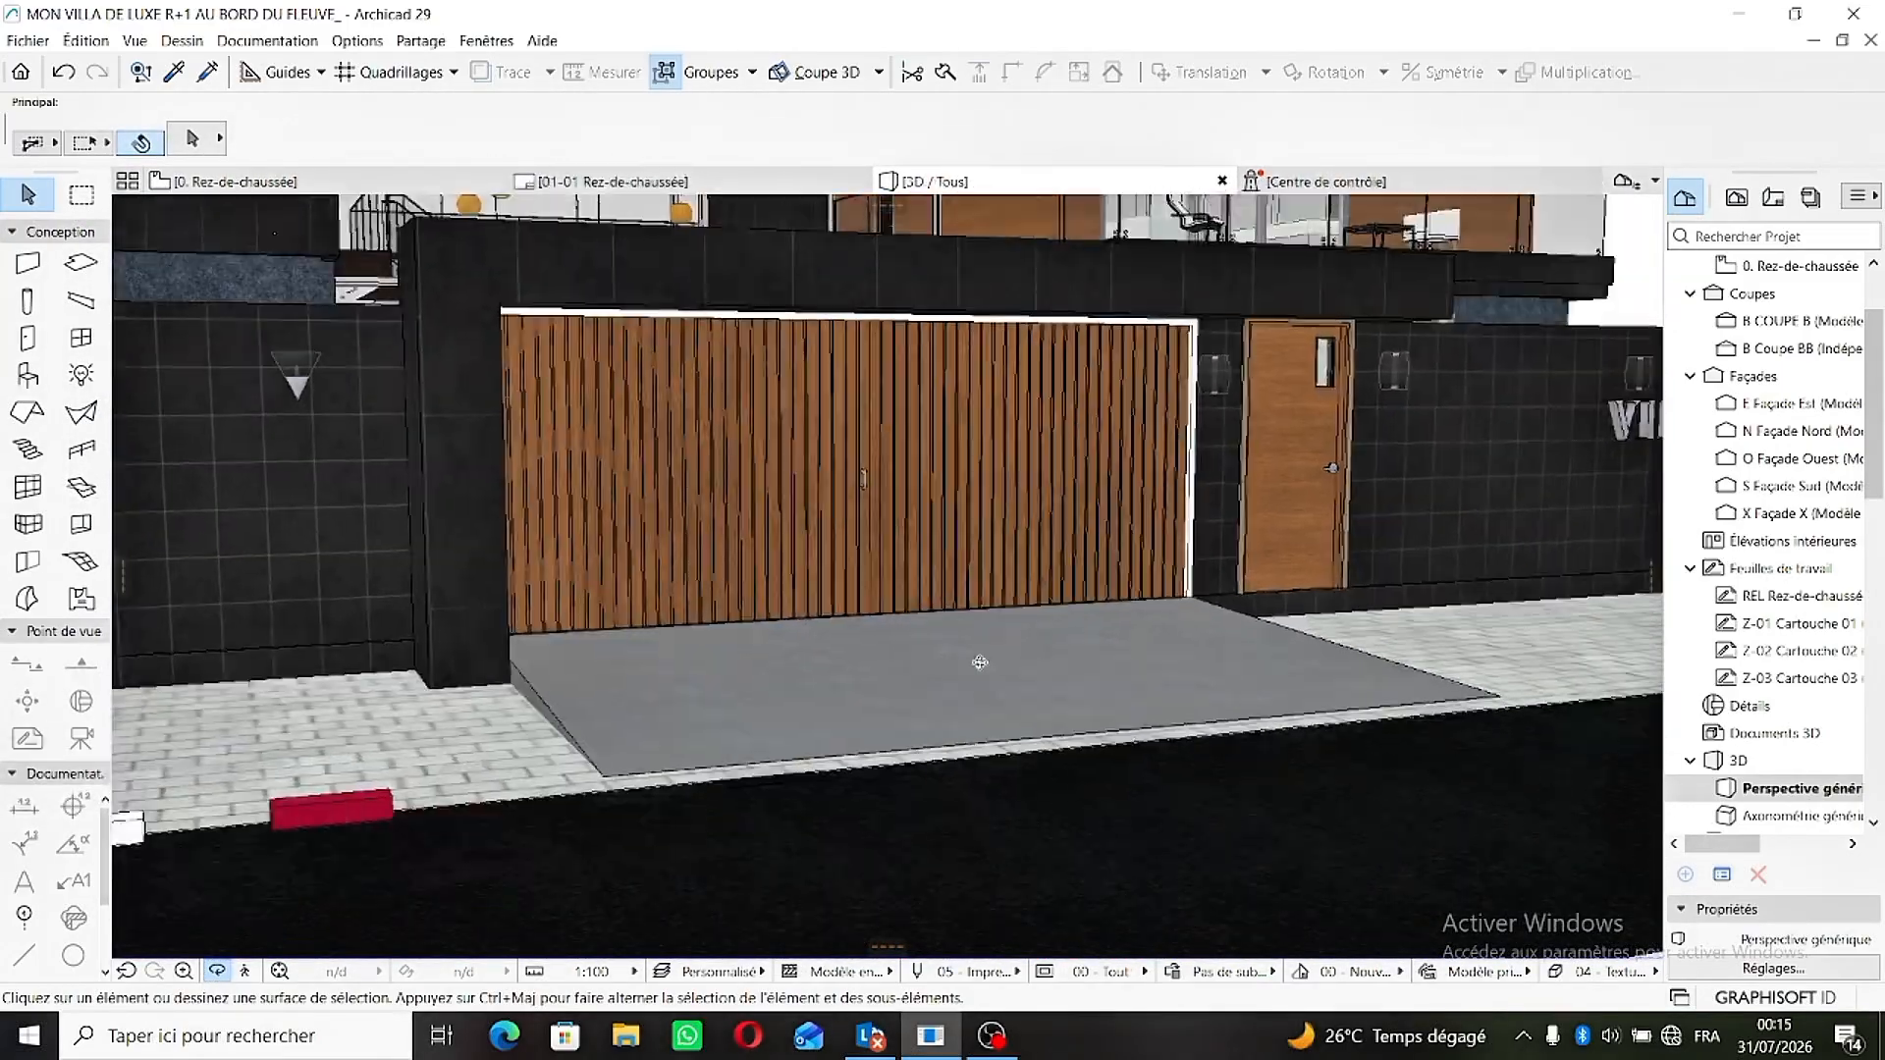
drag(672, 661, 325, 664)
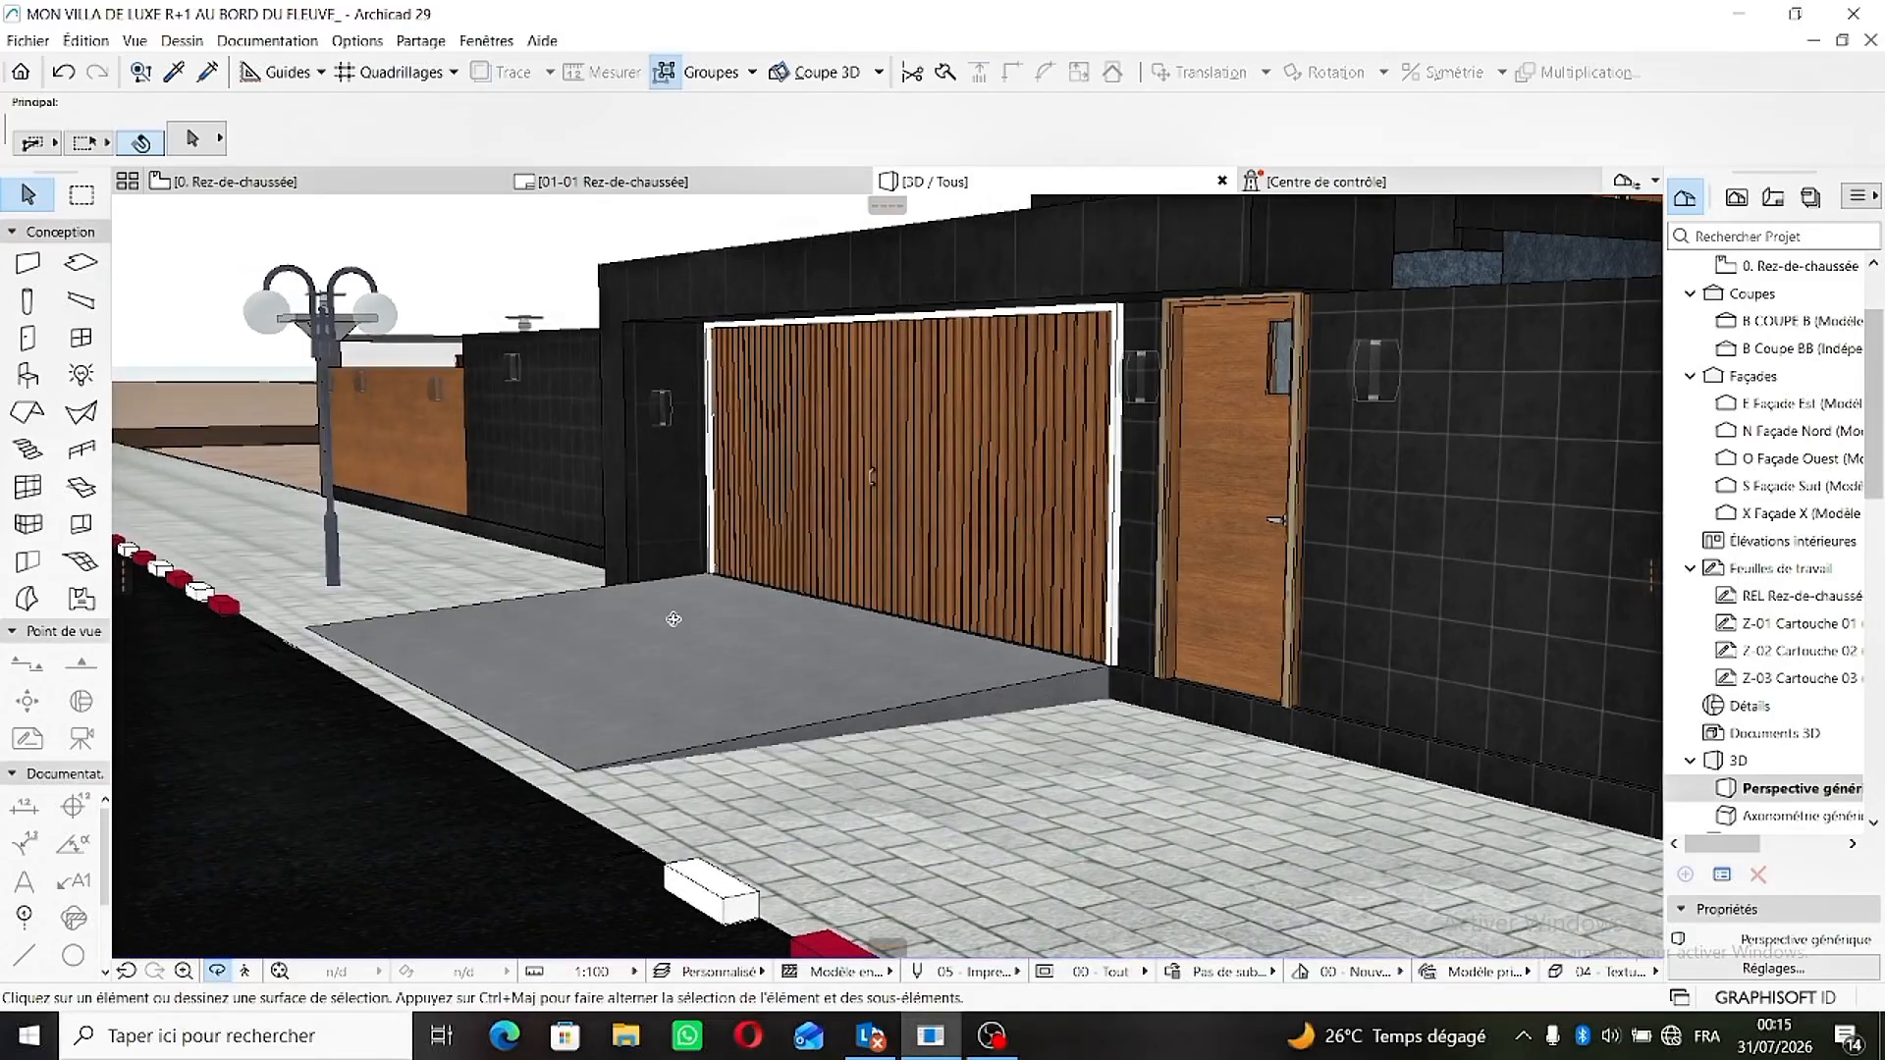
drag(672, 619, 432, 630)
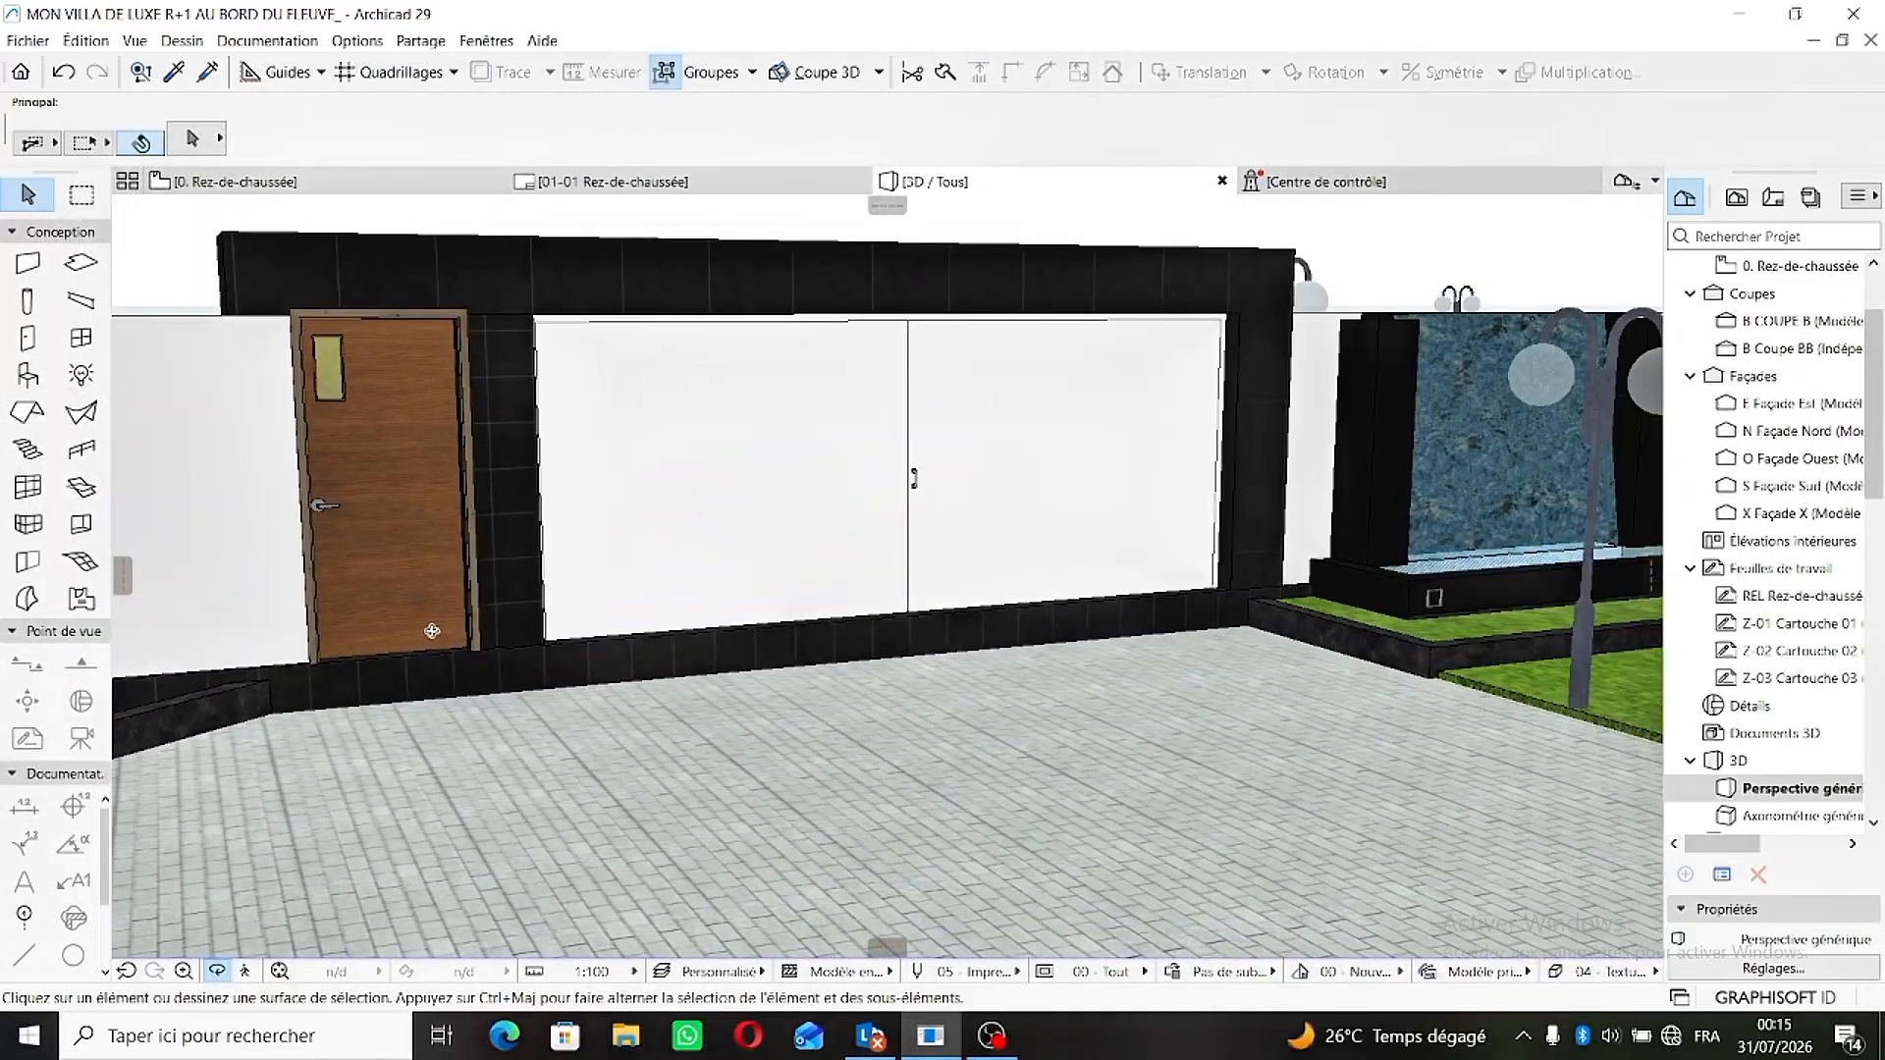
drag(544, 611, 849, 726)
shift+middle_drag(850, 726, 887, 575)
- Open the ground floor plan (0. Rez-de-chaussée) and pick up the settings of the existing ramp mesh
click(283, 184)
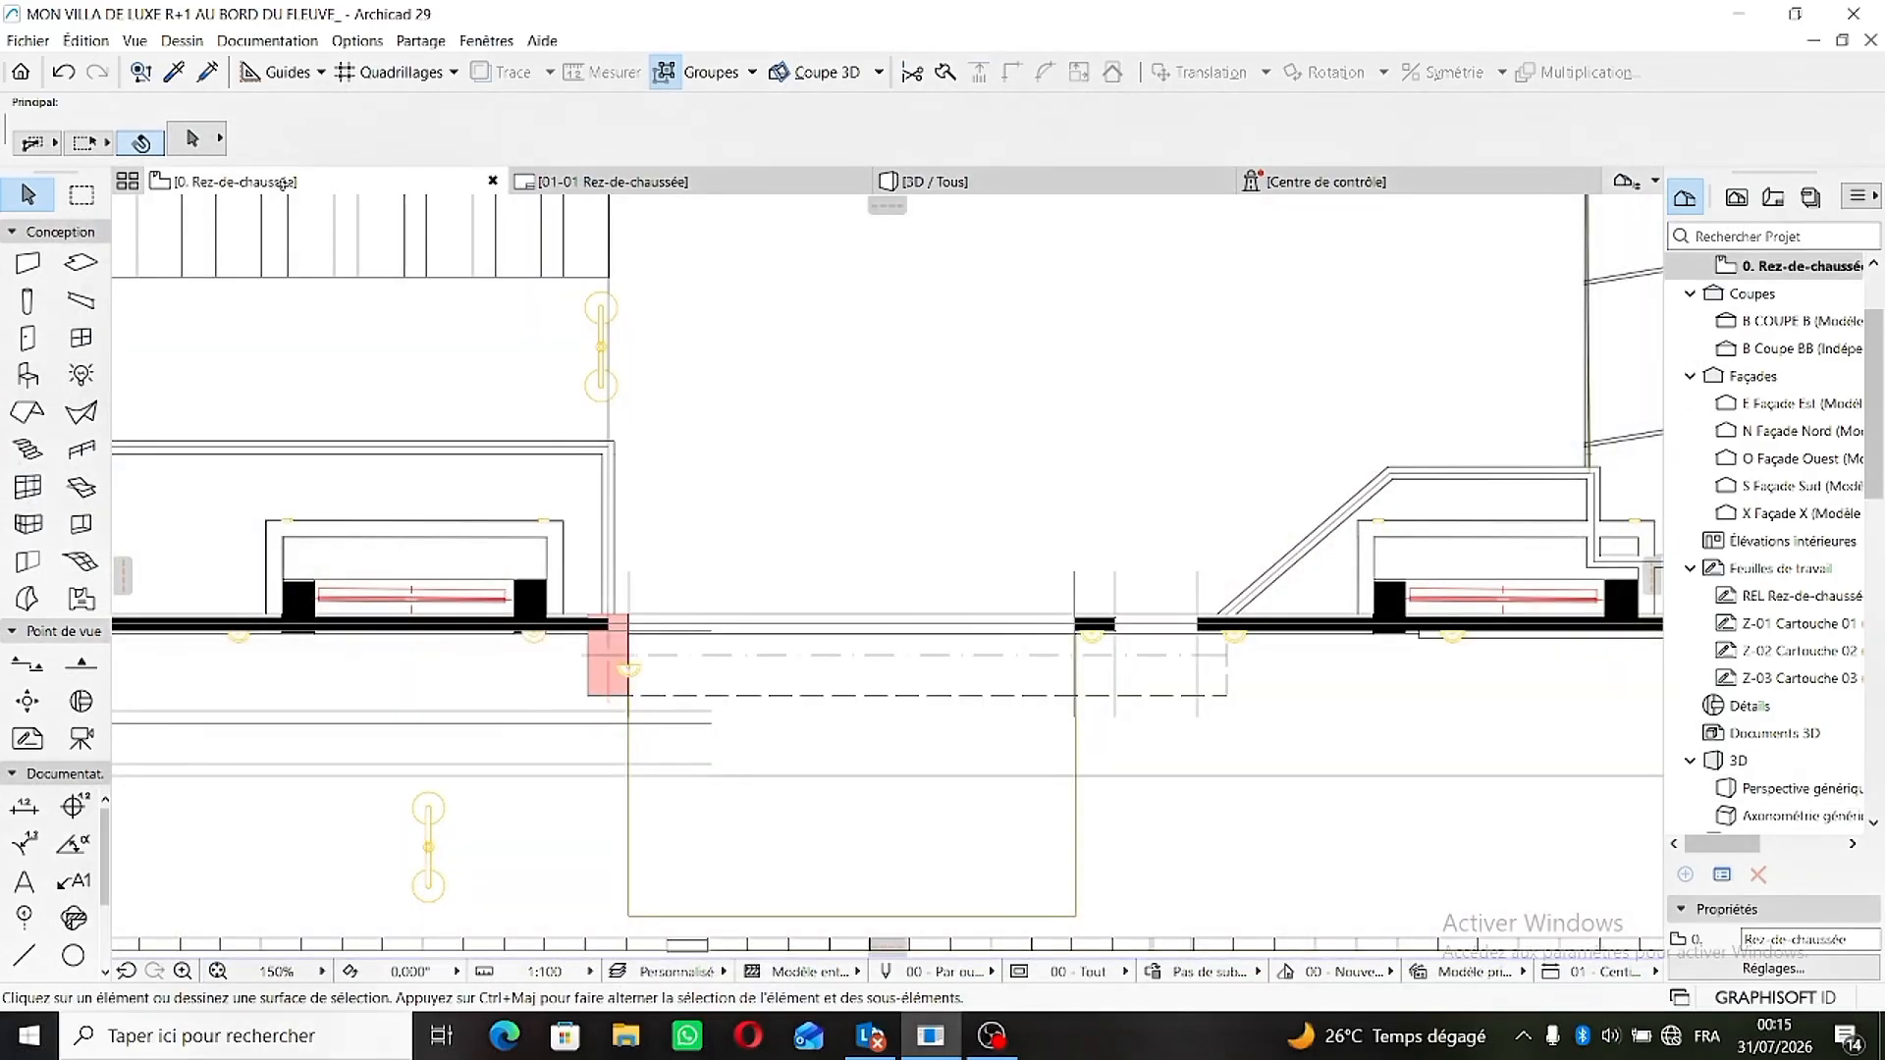
middle_drag(776, 707, 786, 395)
scroll(816, 377, down, 9)
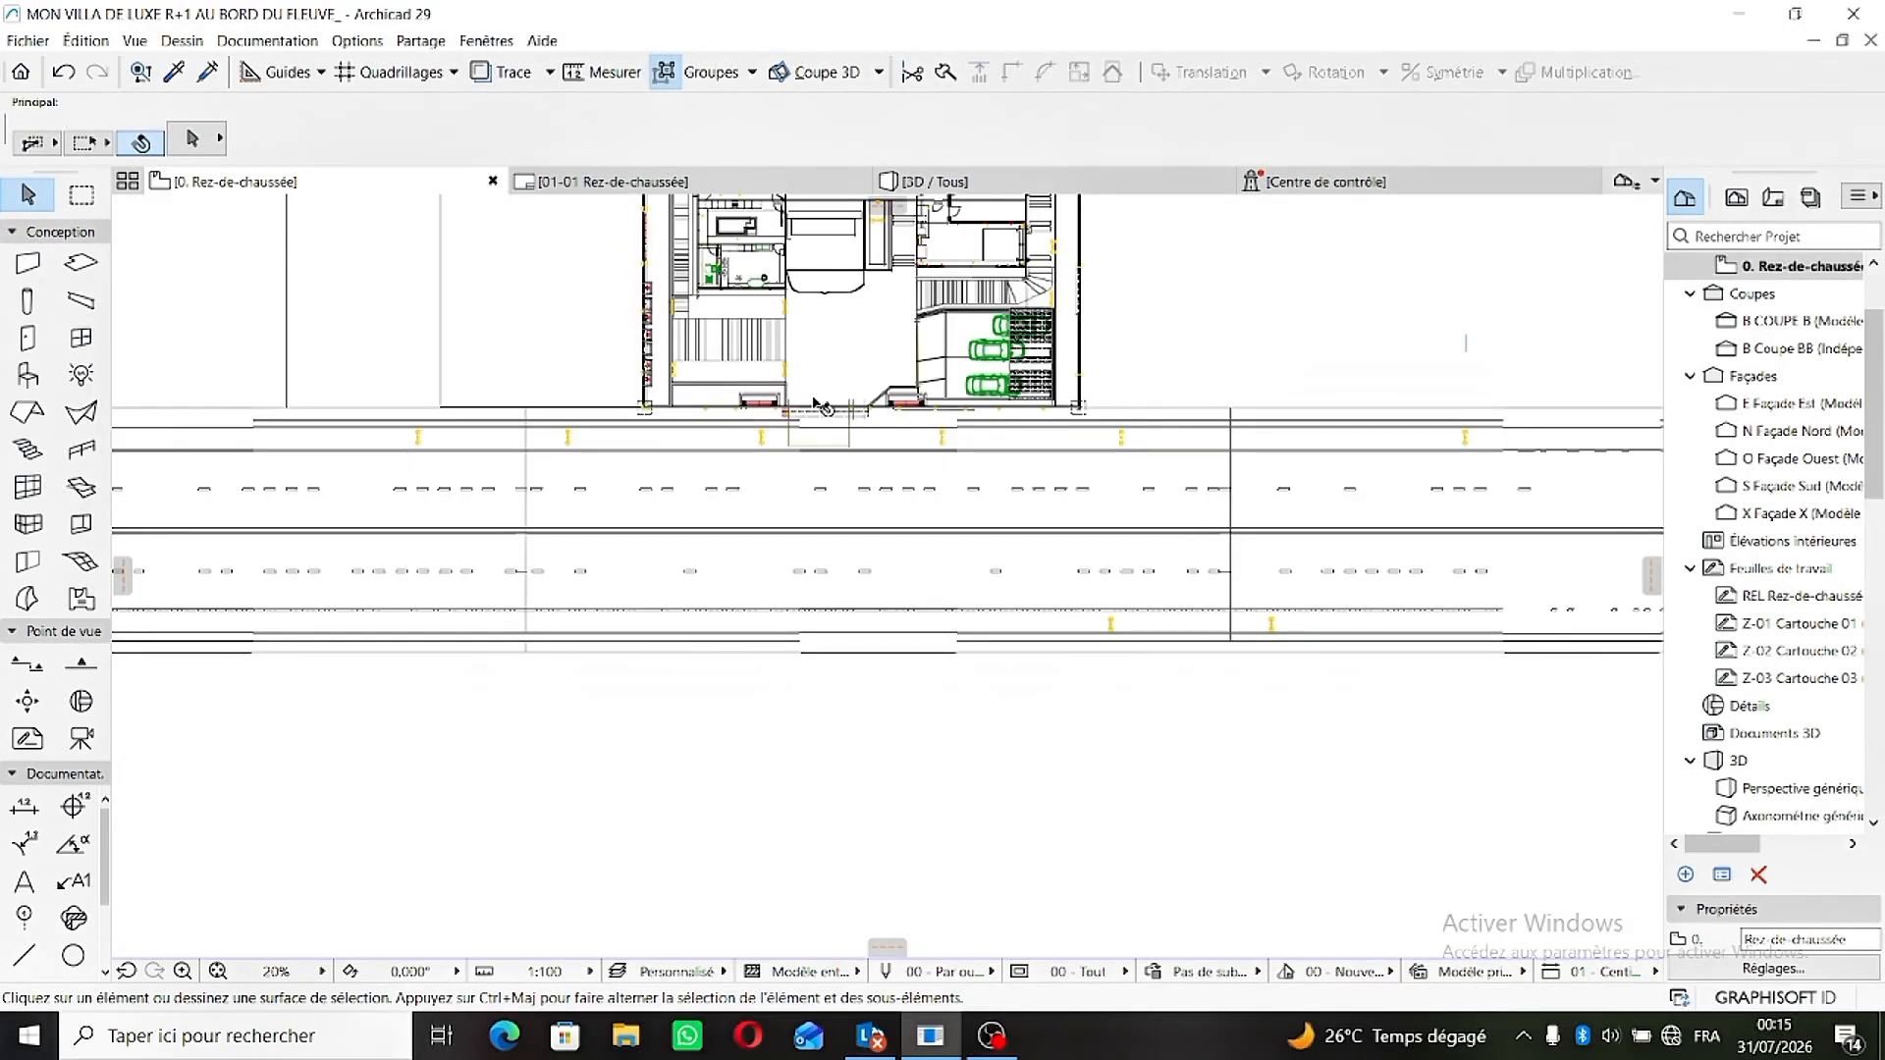
scroll(805, 422, up, 10)
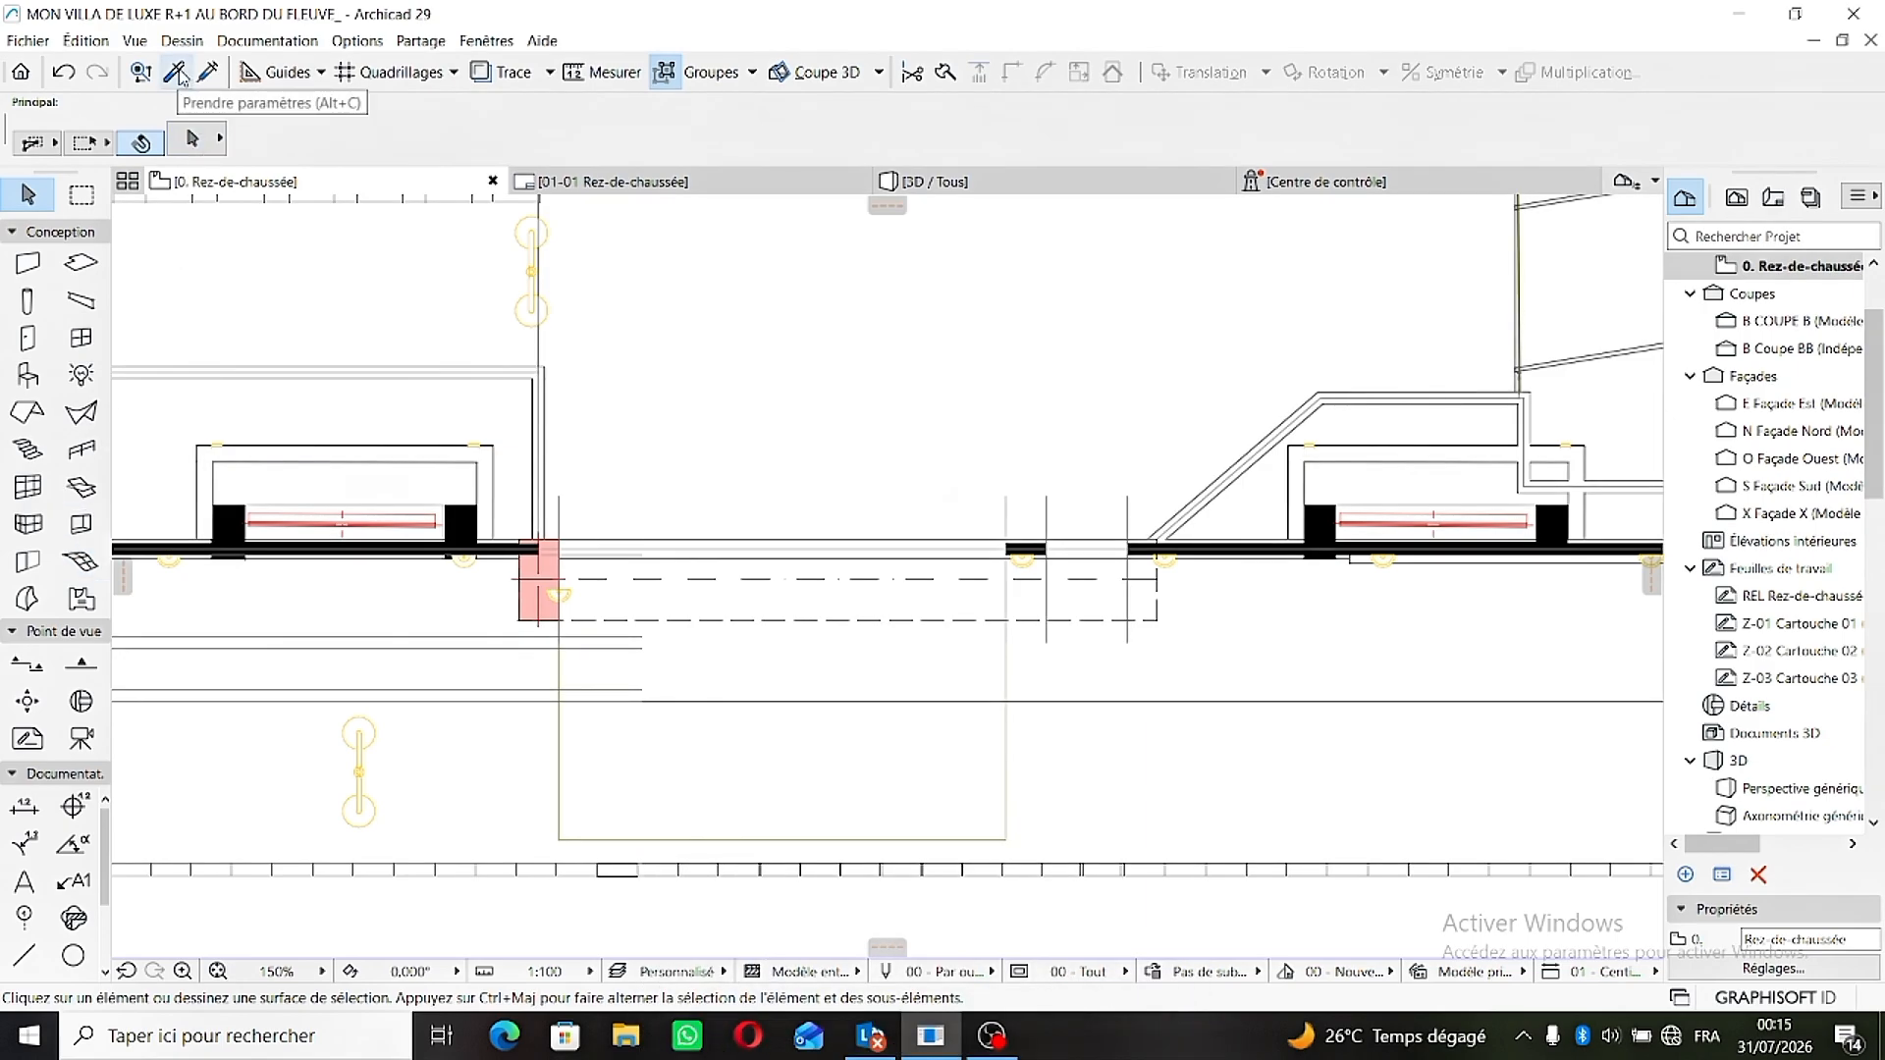
click(177, 74)
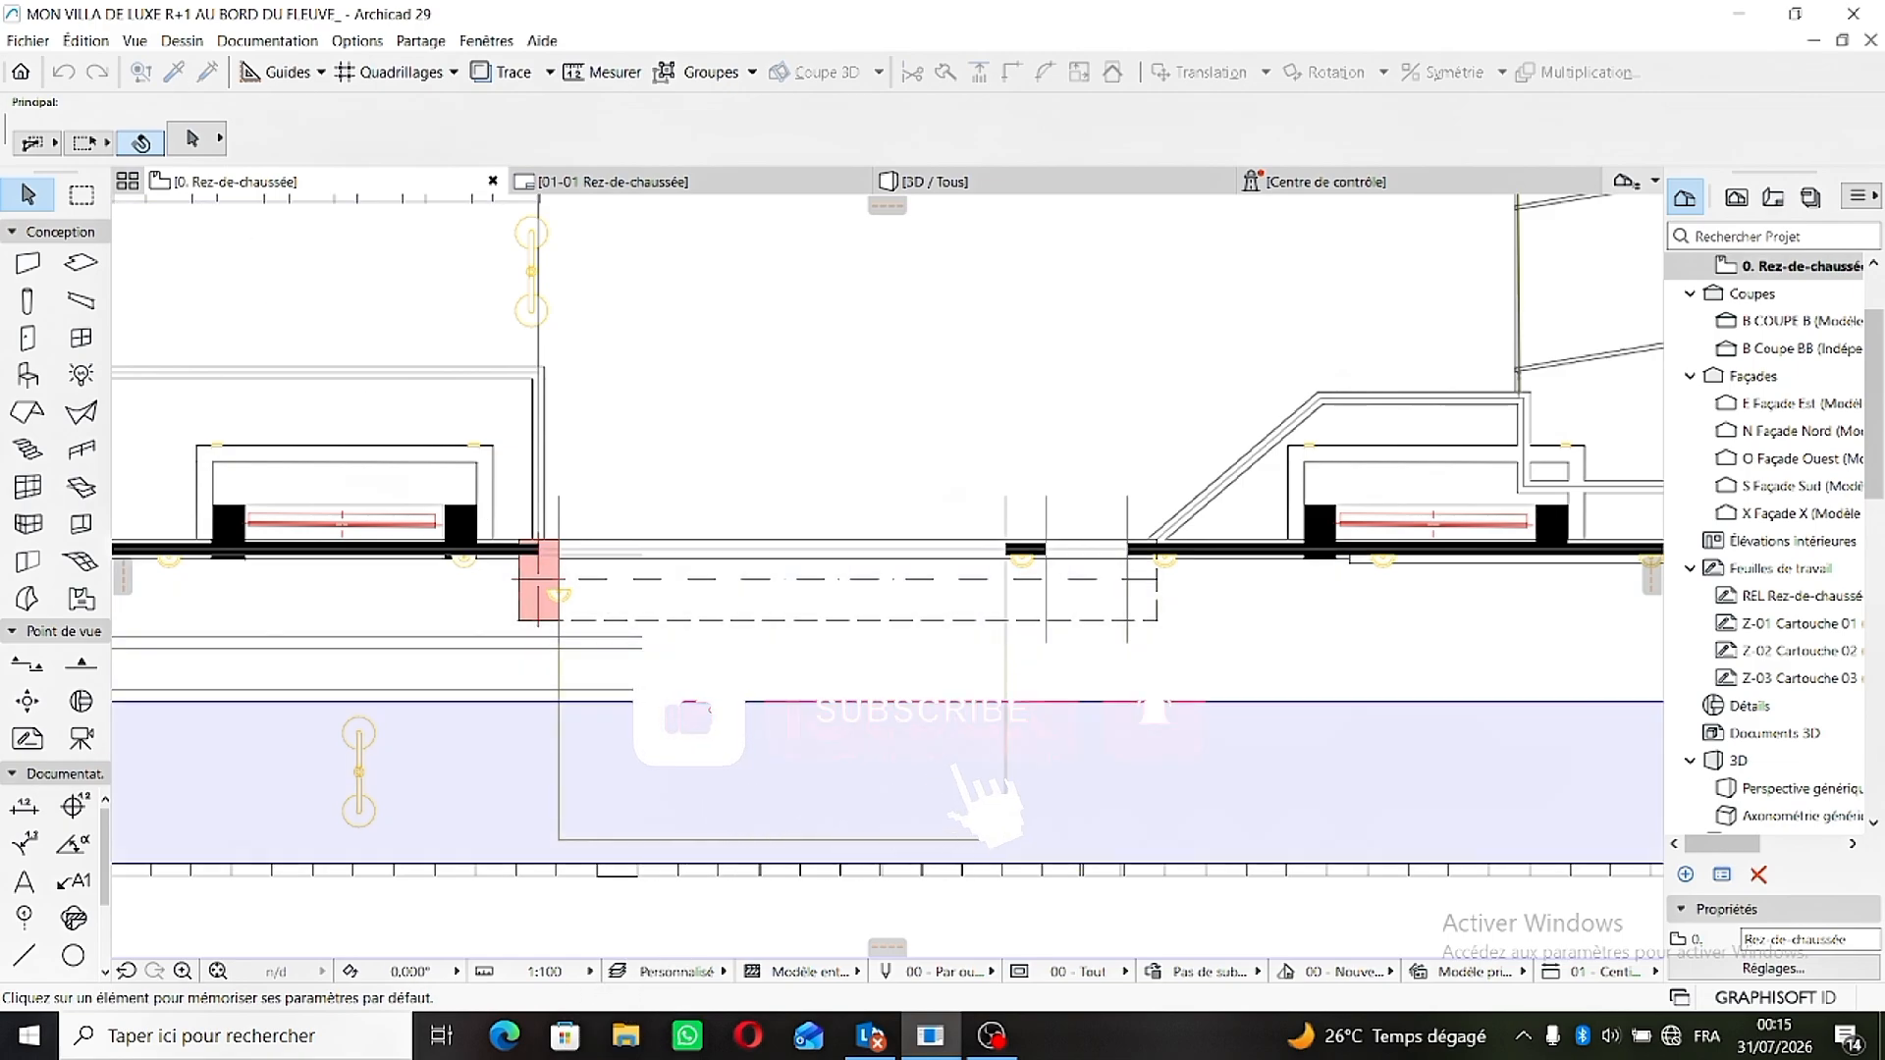
scroll(622, 707, up, 5)
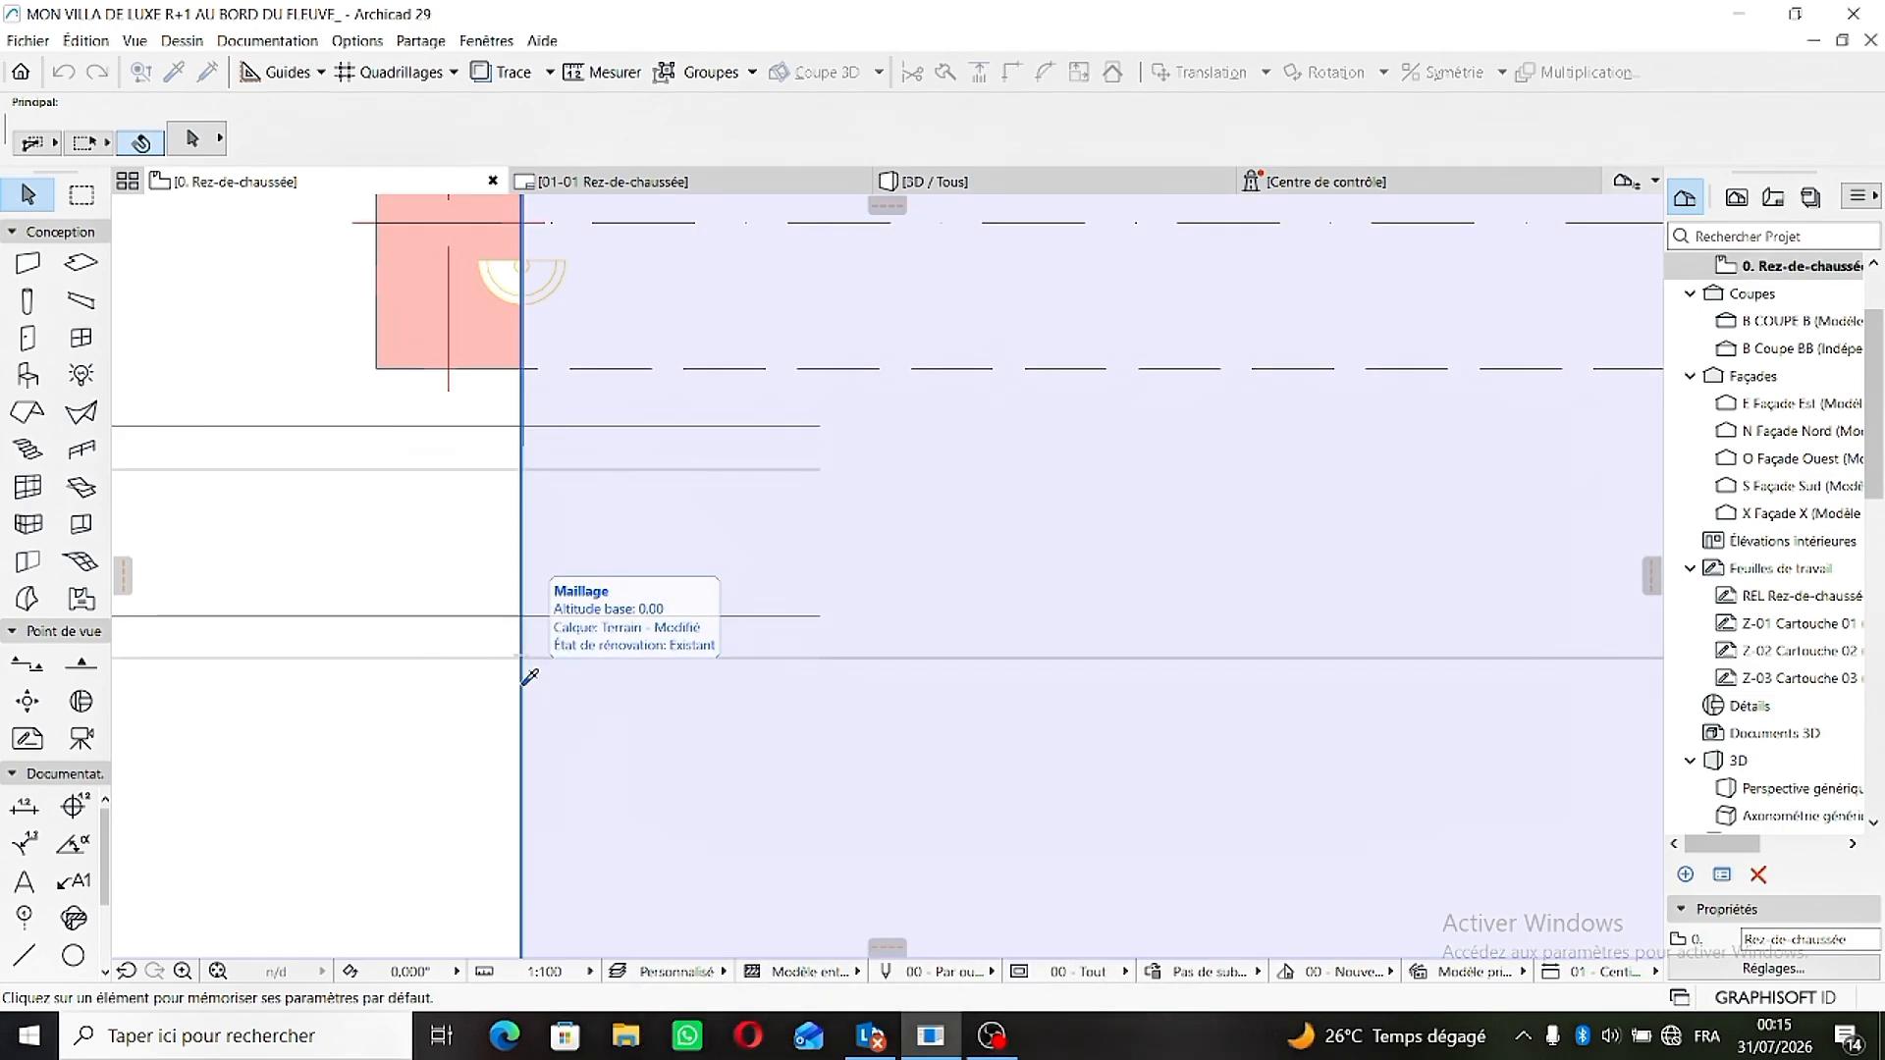
alt+click(522, 684)
- Draw a rectangular mesh about 549 wide on the courtyard side of the gate, starting at the red pillar's inner corner
scroll(521, 519, down, 4)
scroll(546, 404, up, 3)
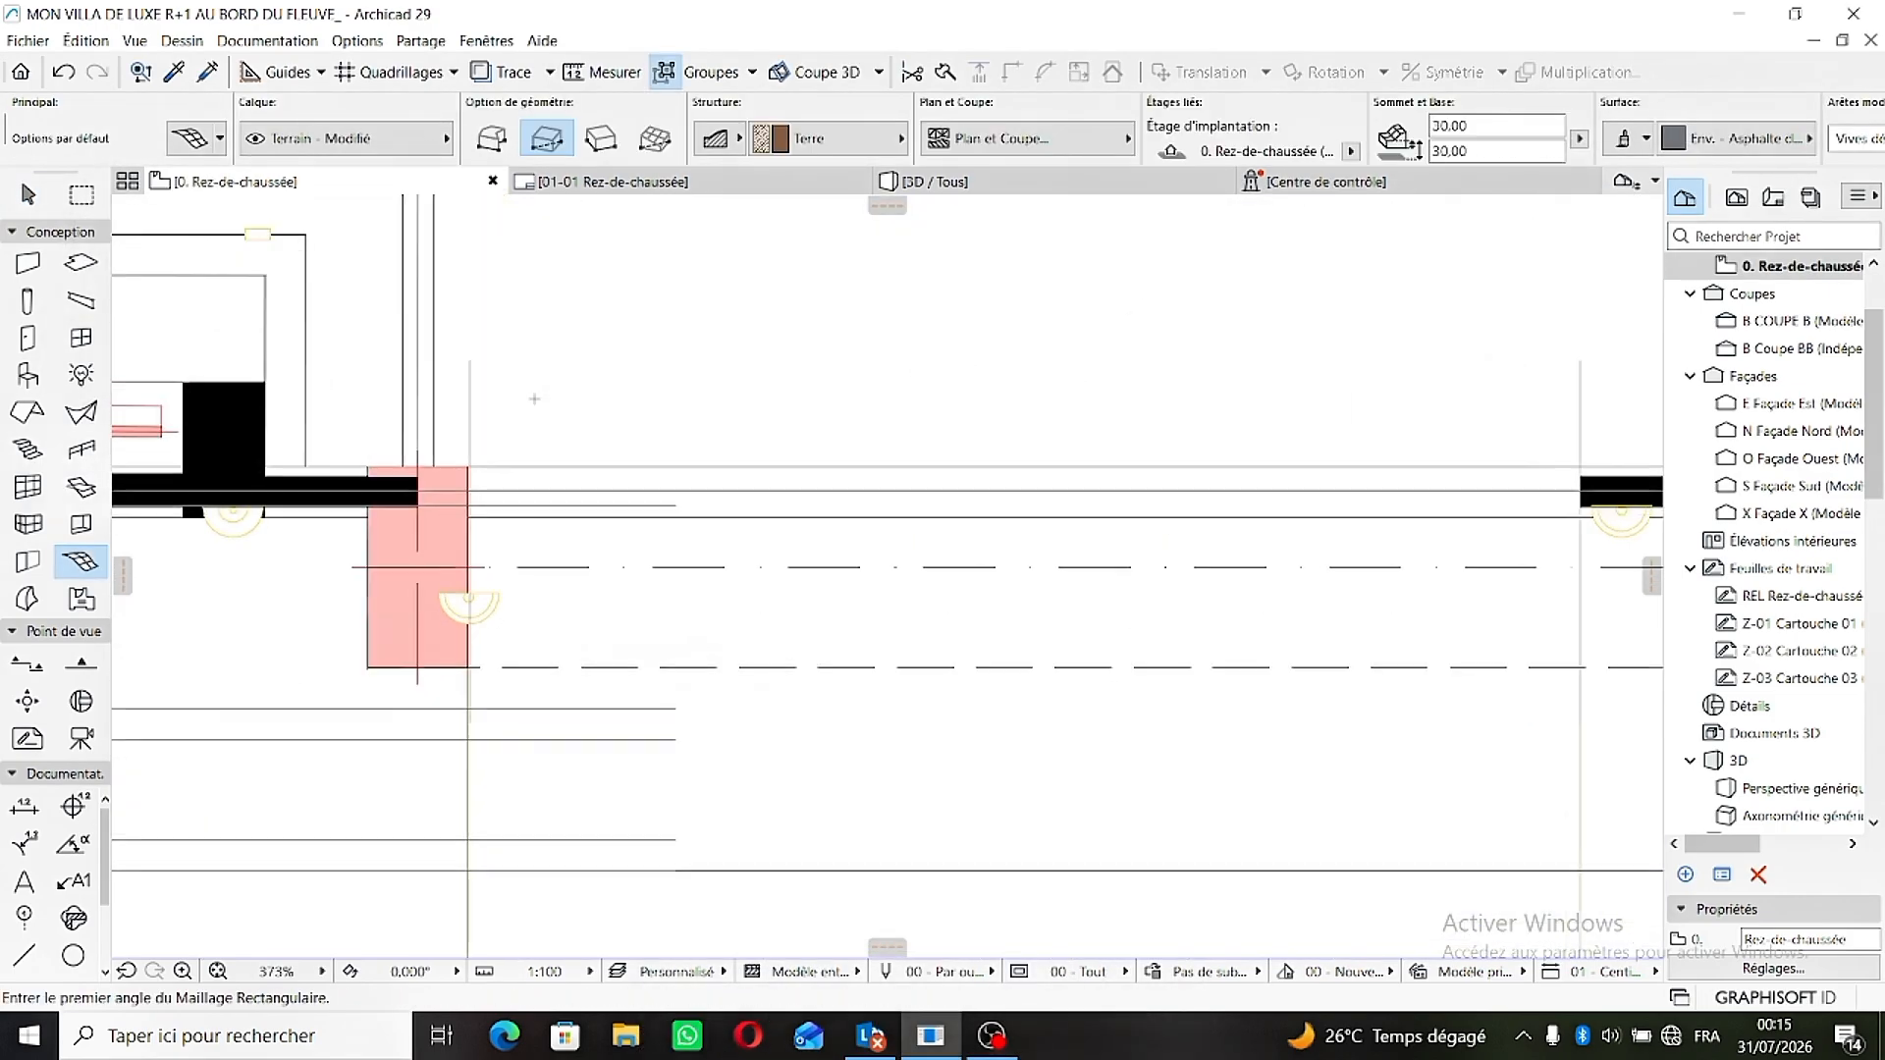
scroll(484, 450, up, 4)
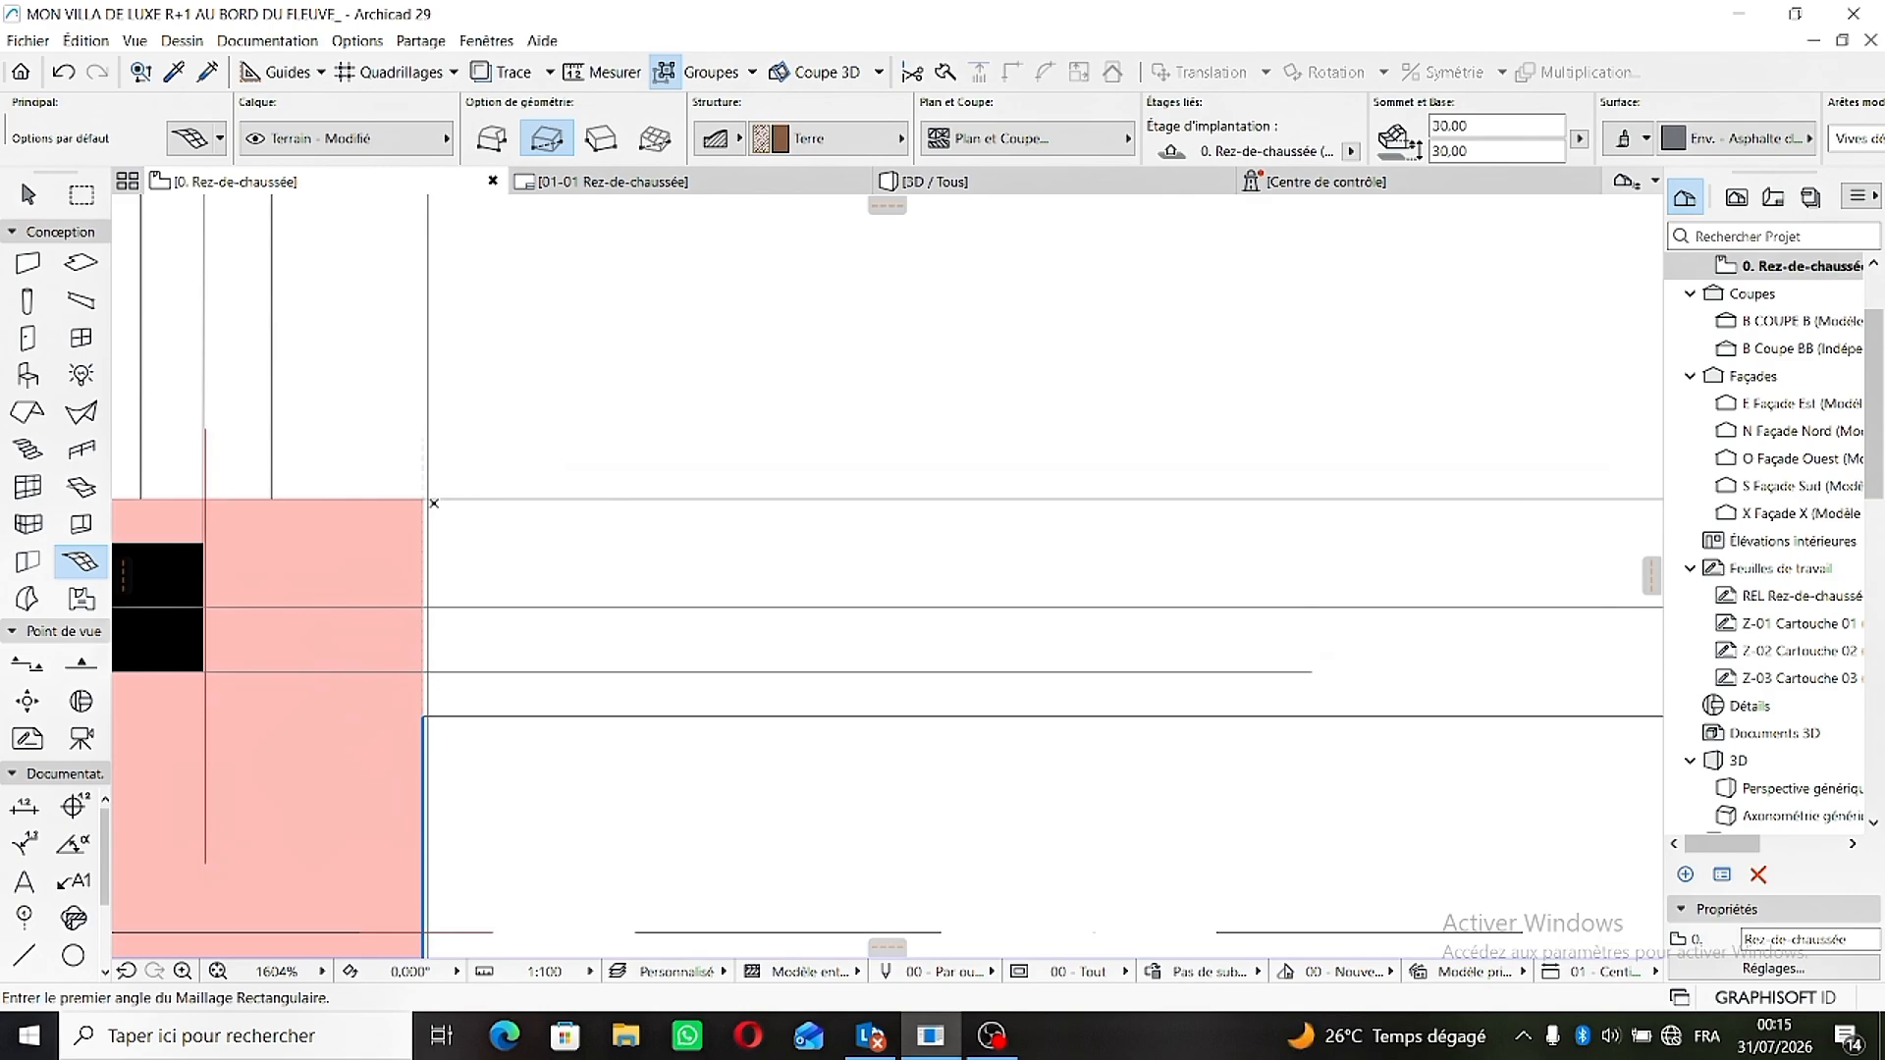
click(424, 499)
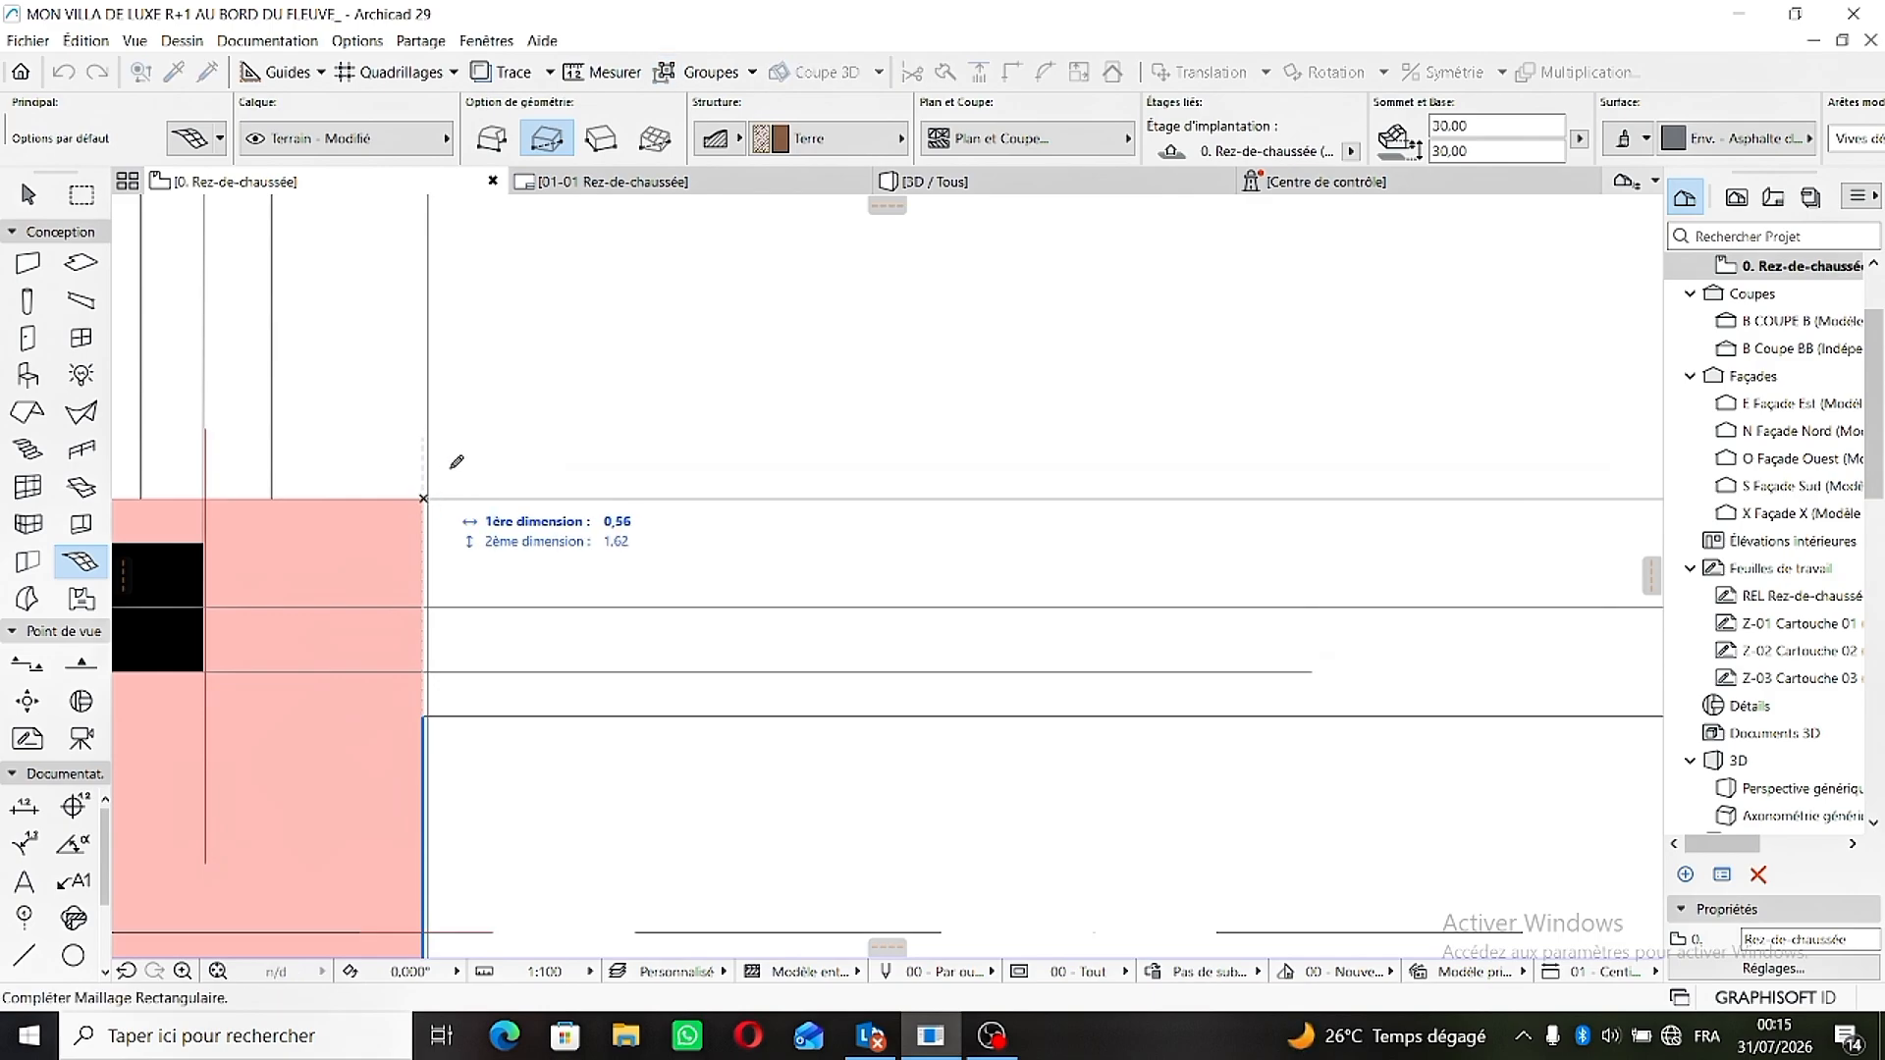
scroll(618, 392, down, 5)
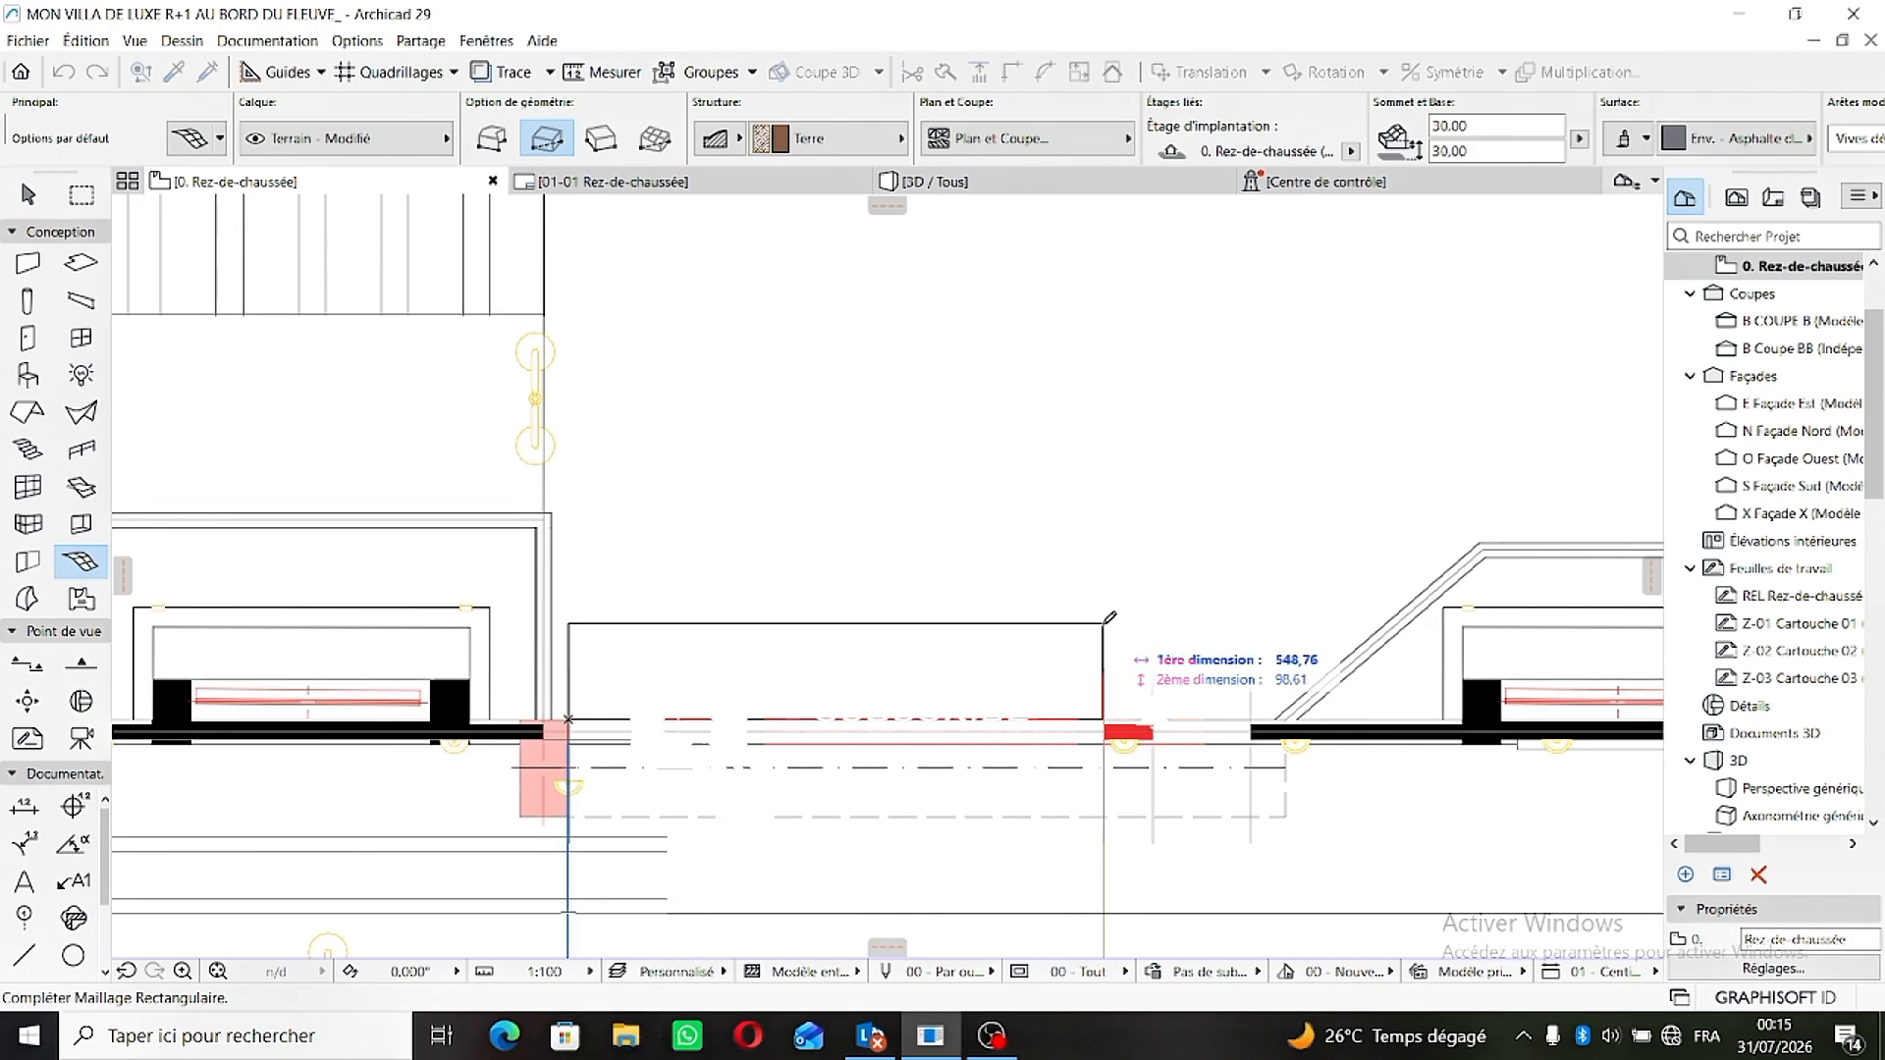
click(1103, 632)
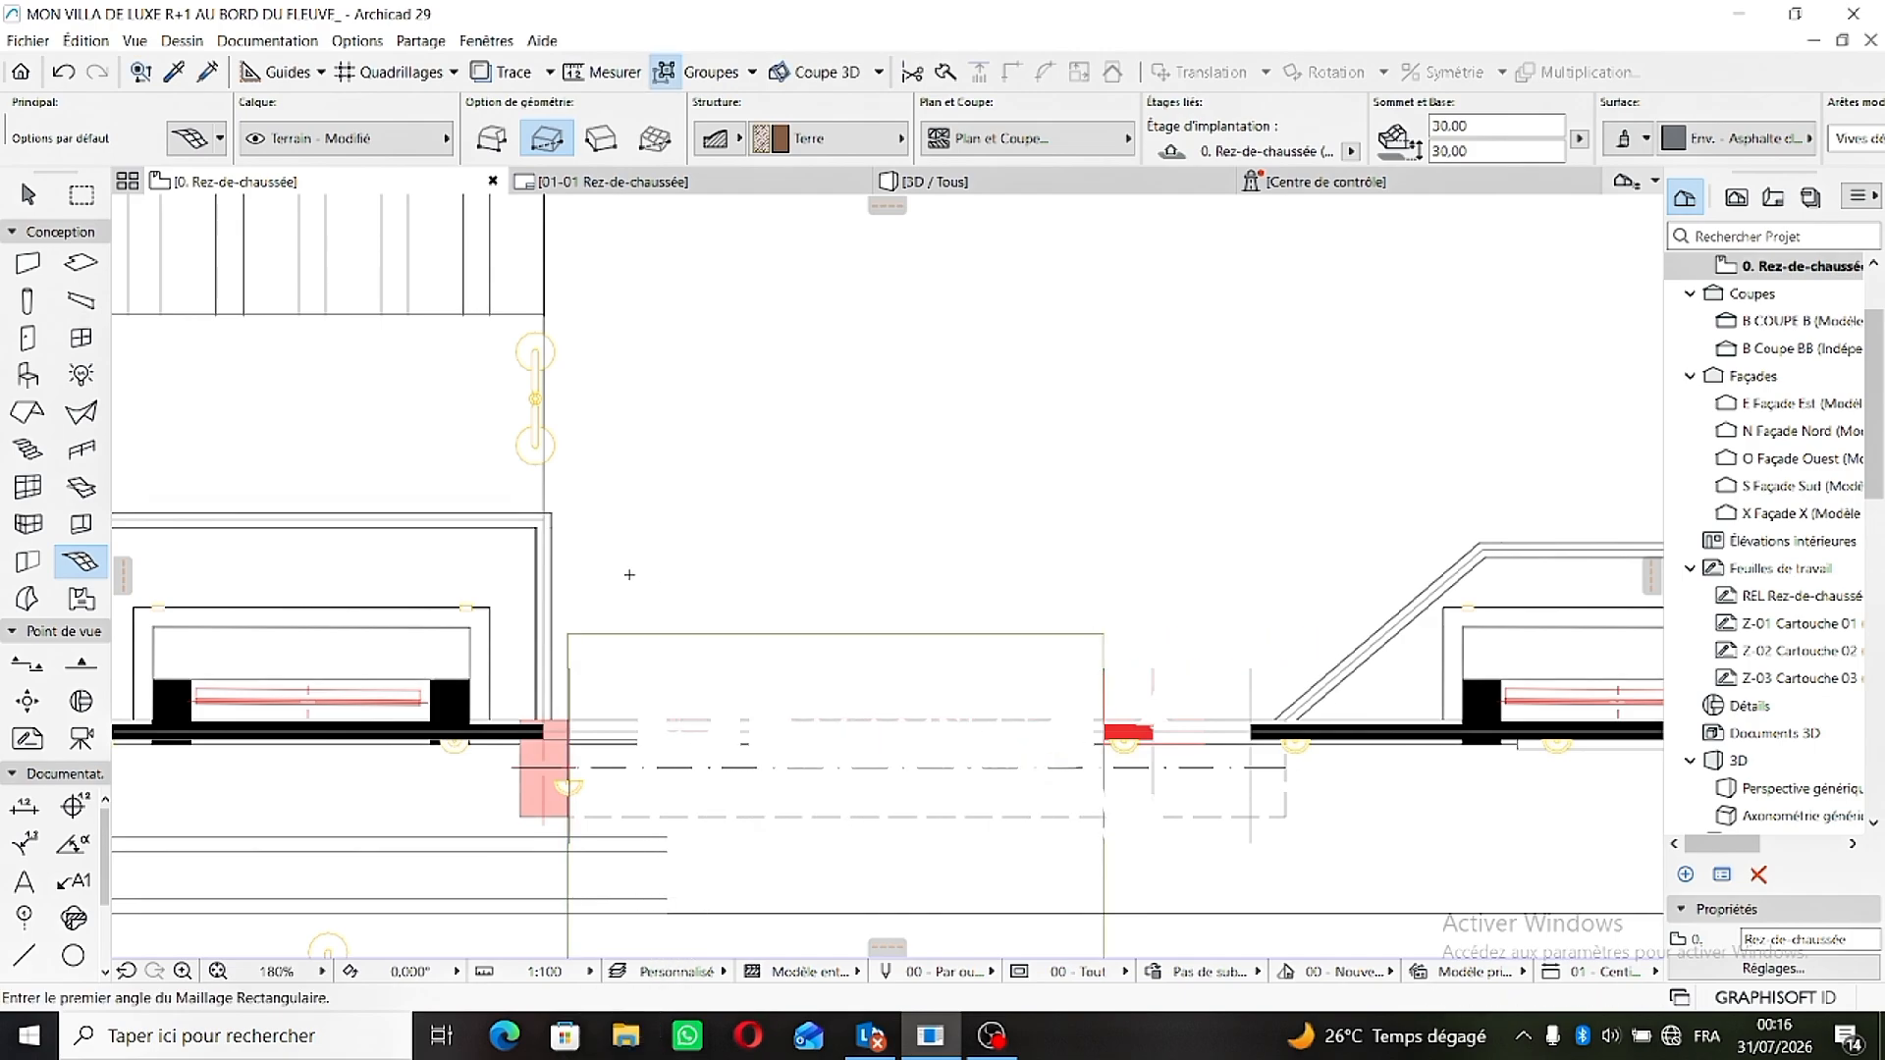
- Return to the 3D view and examine the new mesh on the courtyard side of the gate
click(939, 199)
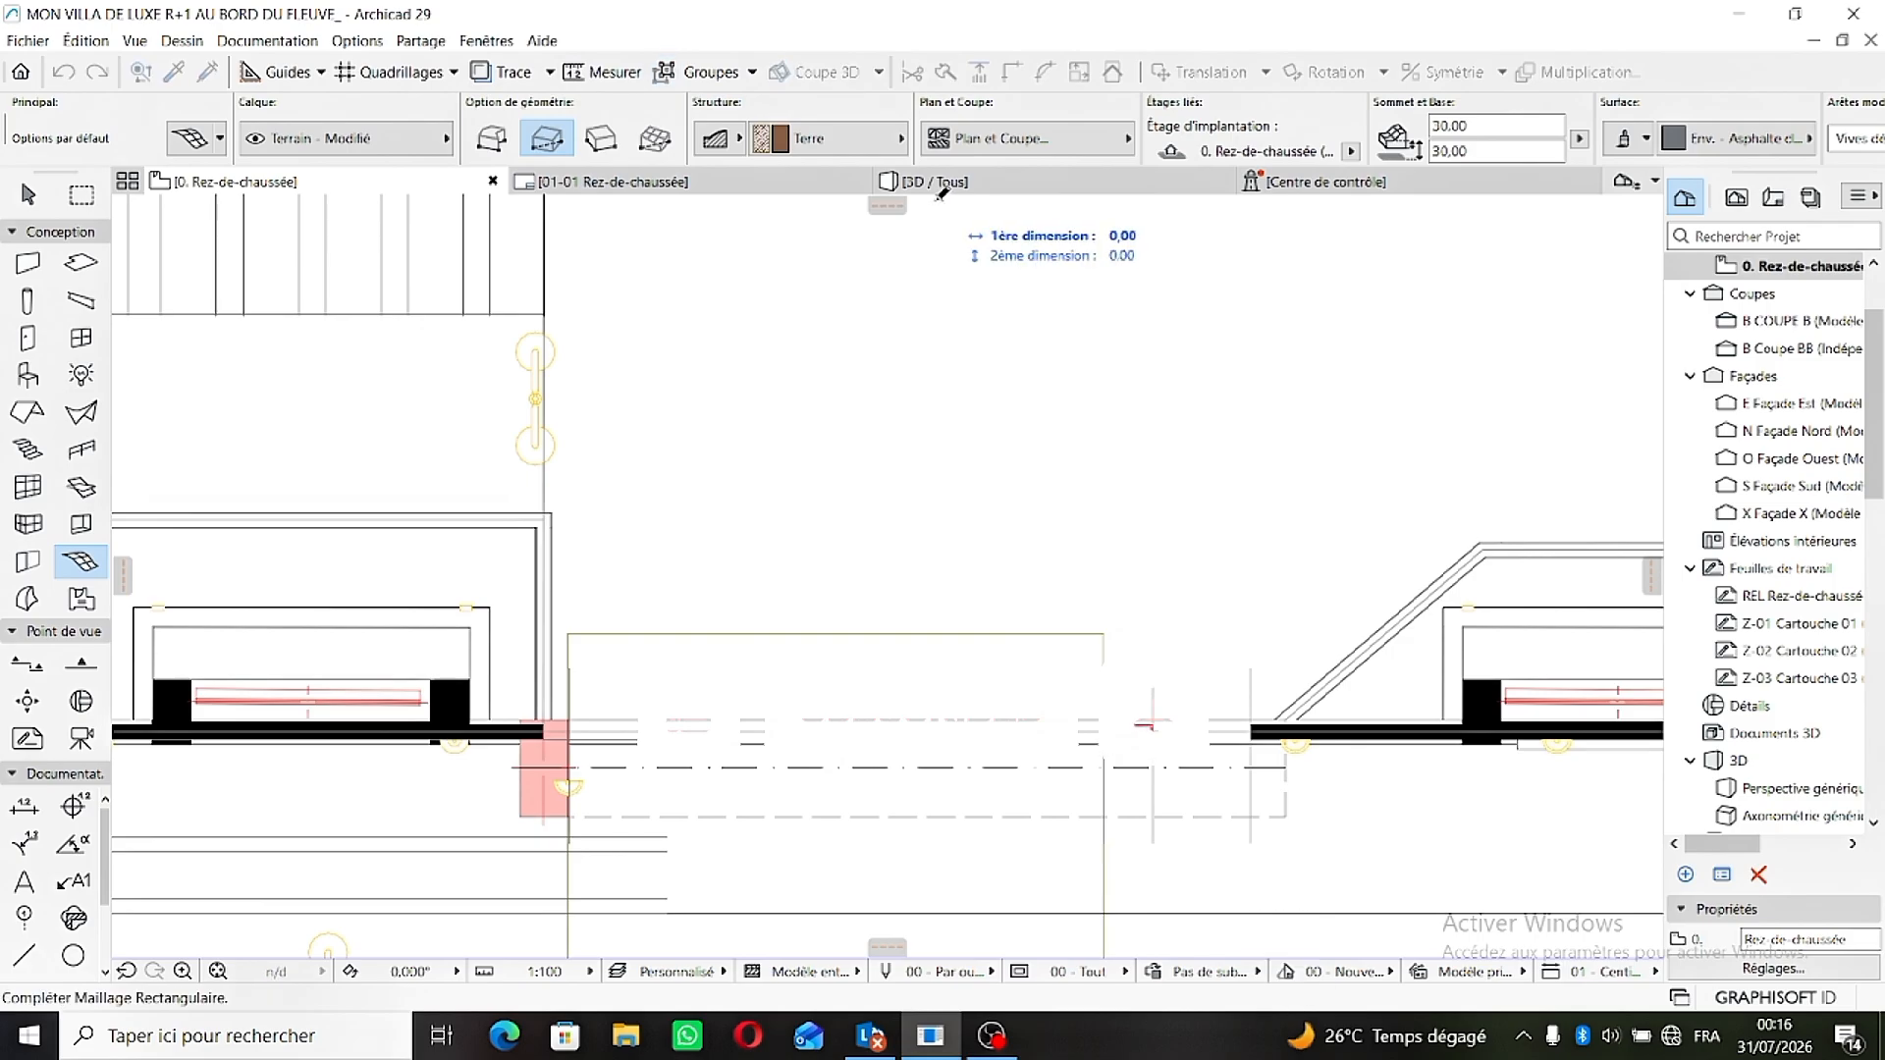
click(937, 189)
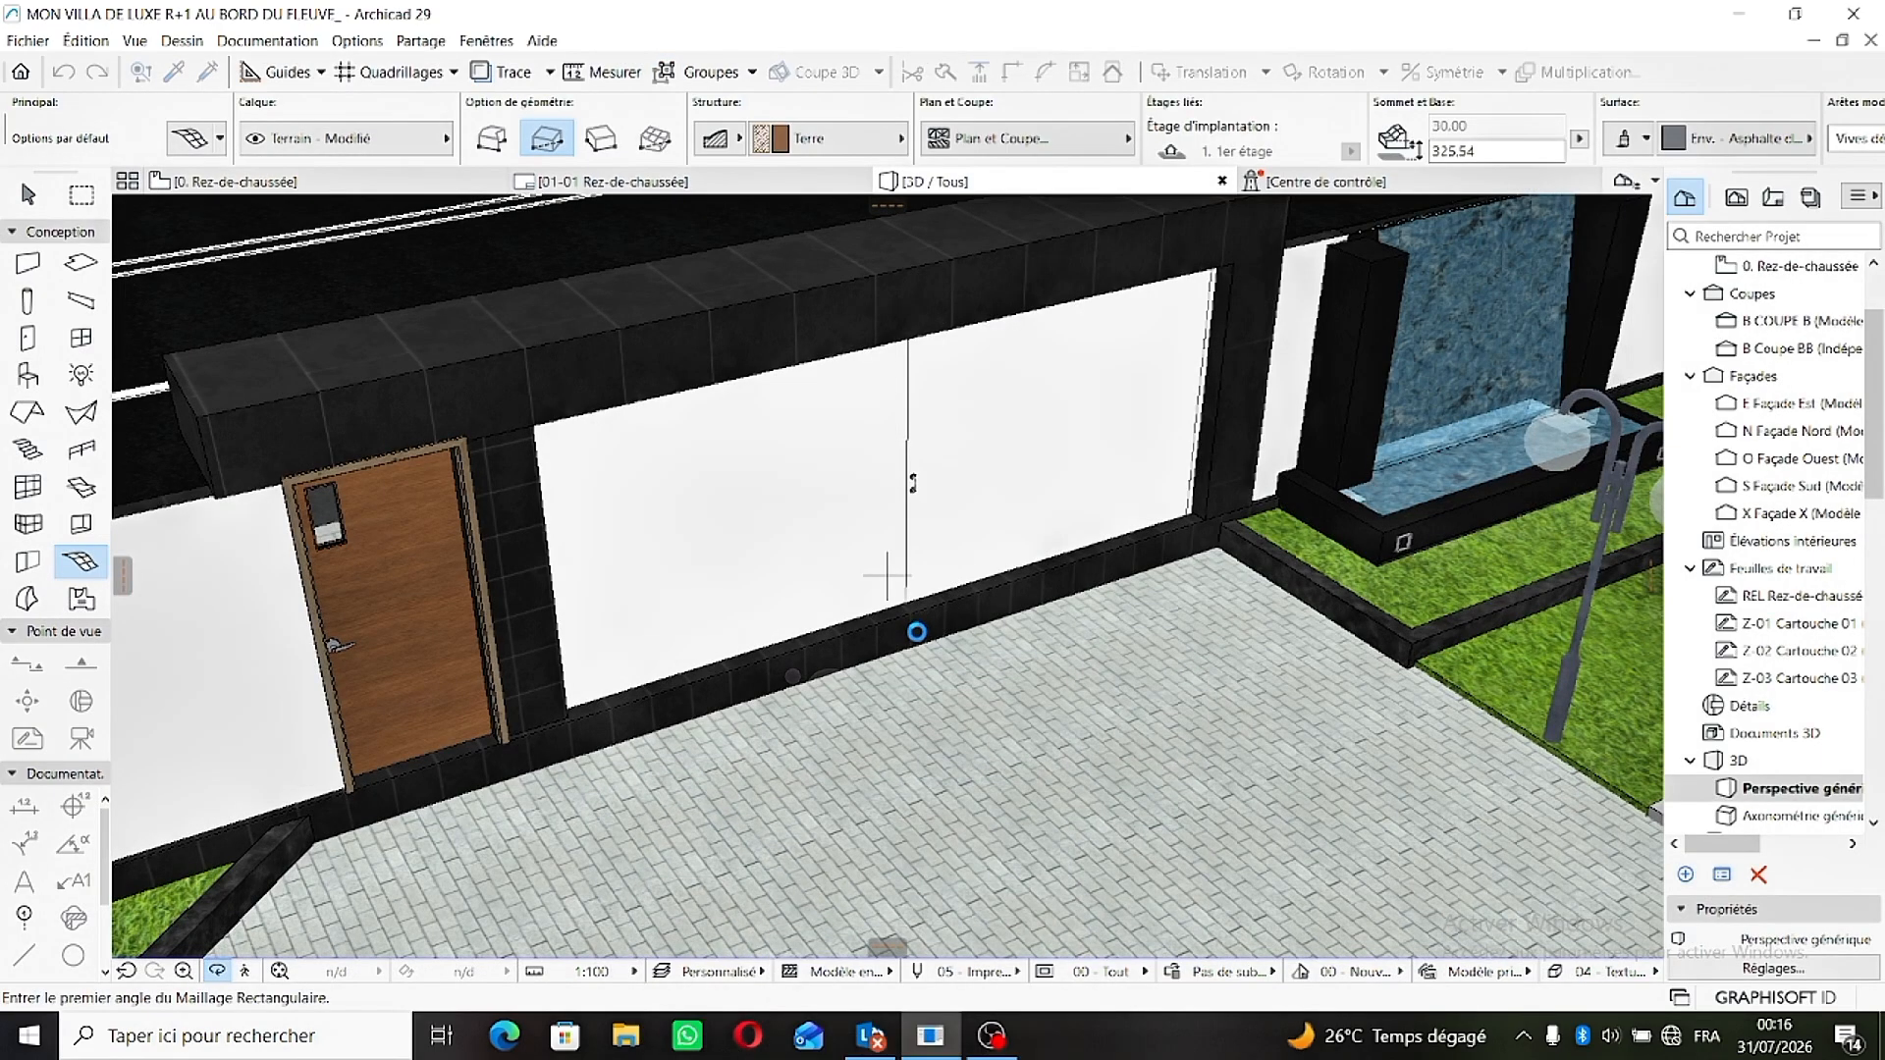
scroll(914, 693, down, 3)
middle_drag(904, 666, 812, 546)
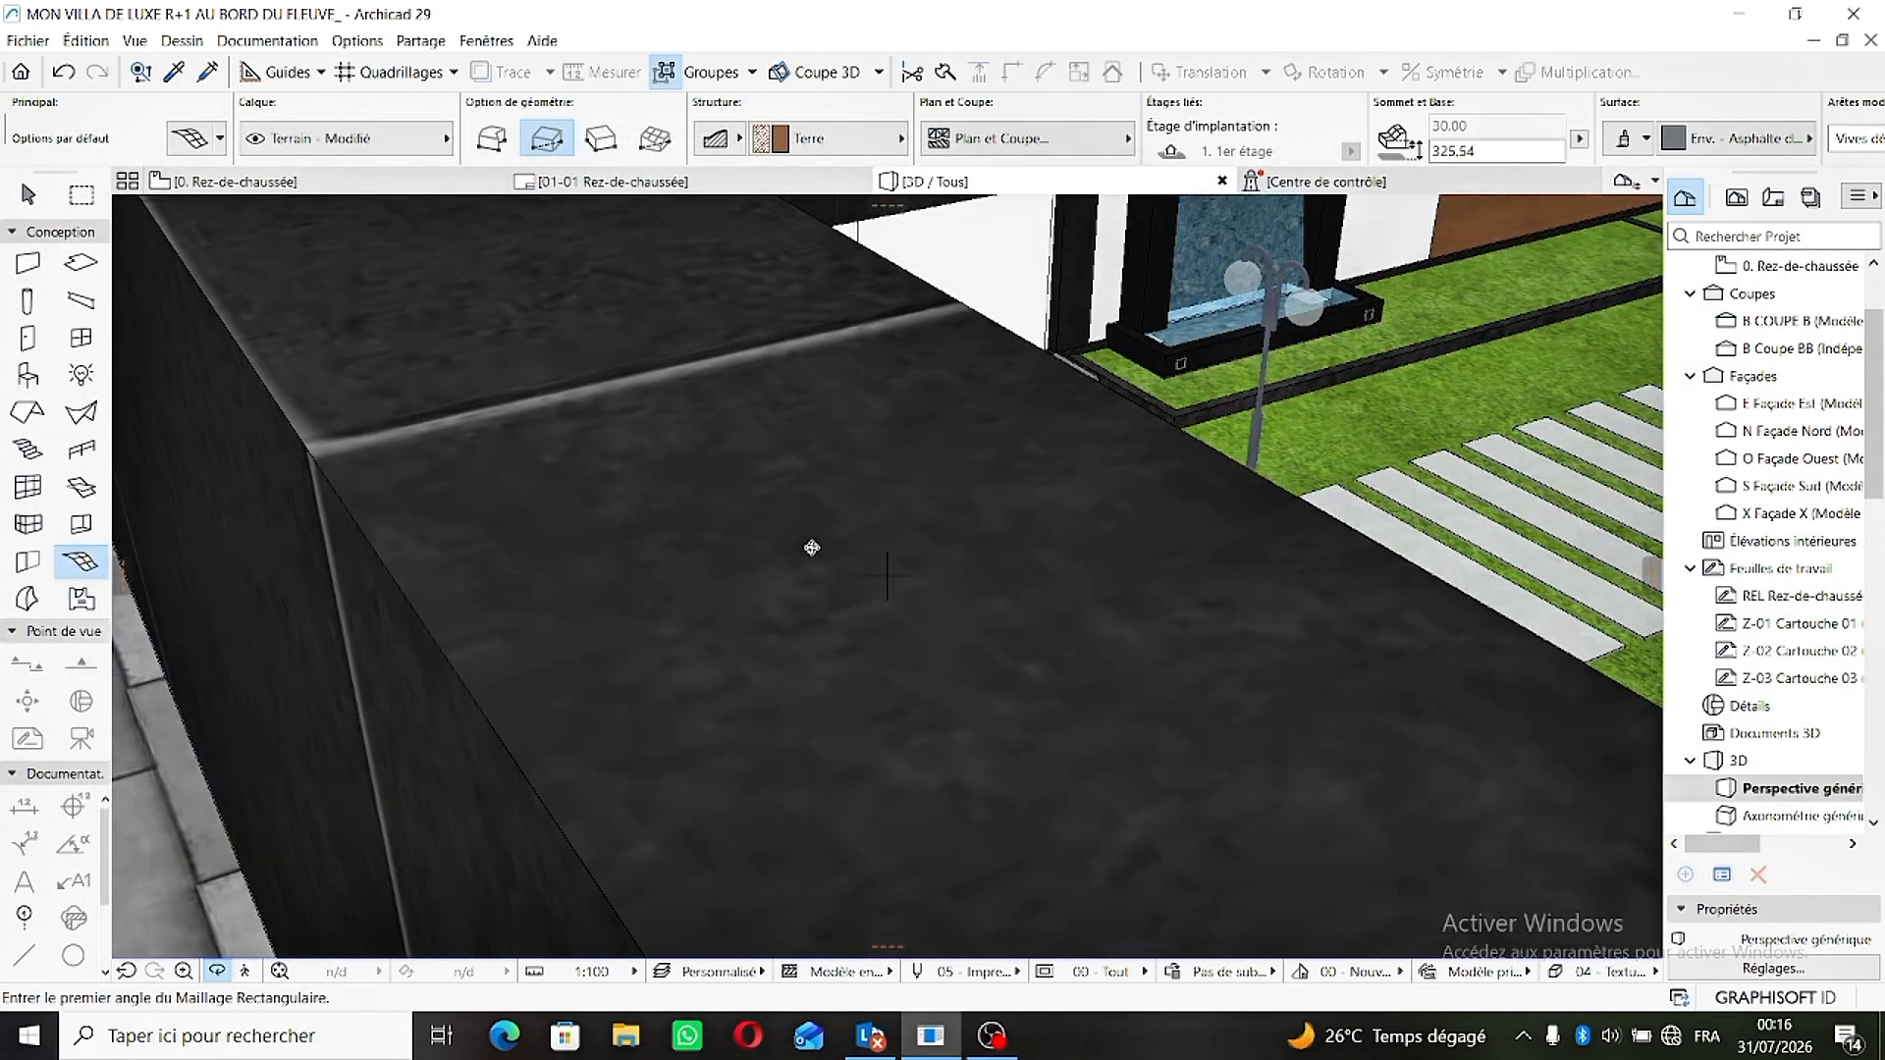
scroll(812, 540, up, 2)
scroll(1074, 441, up, 1)
scroll(678, 490, up, 4)
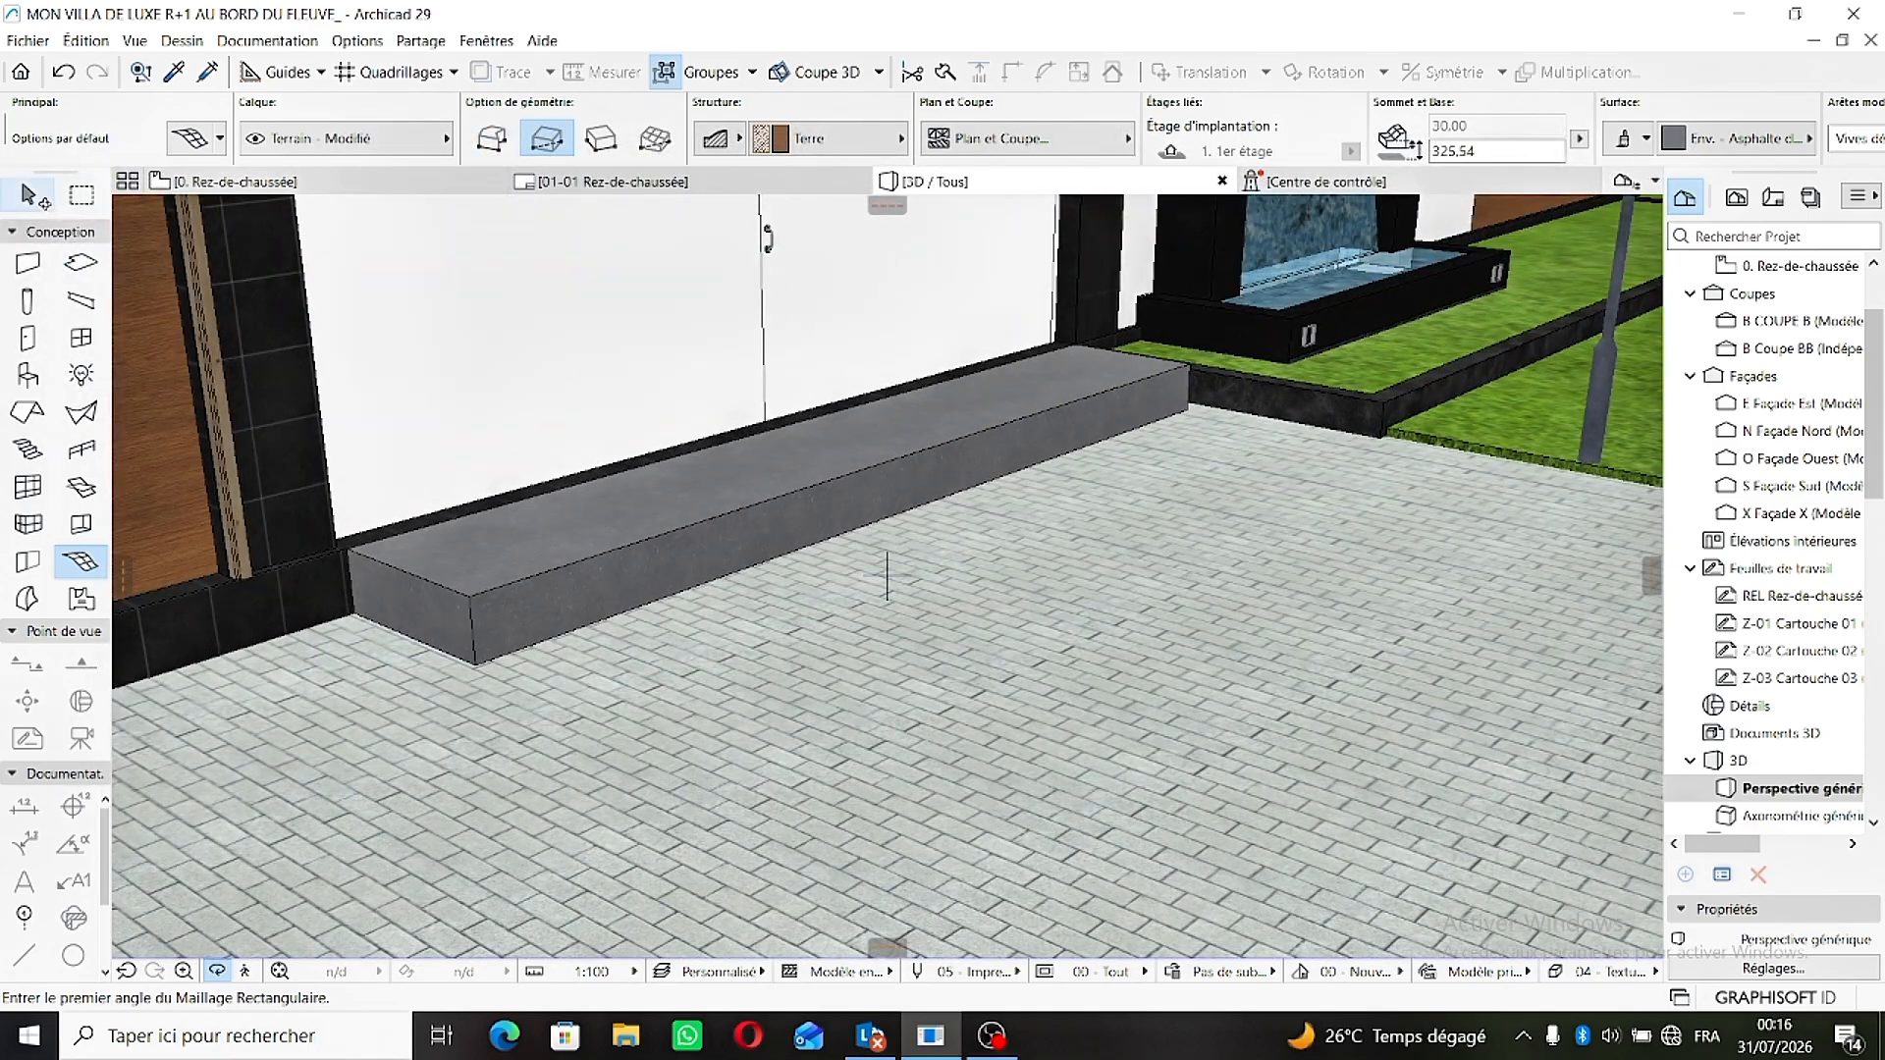
- Lower the courtyard mesh's front corner on the pedestrian door side down to paving level
click(29, 200)
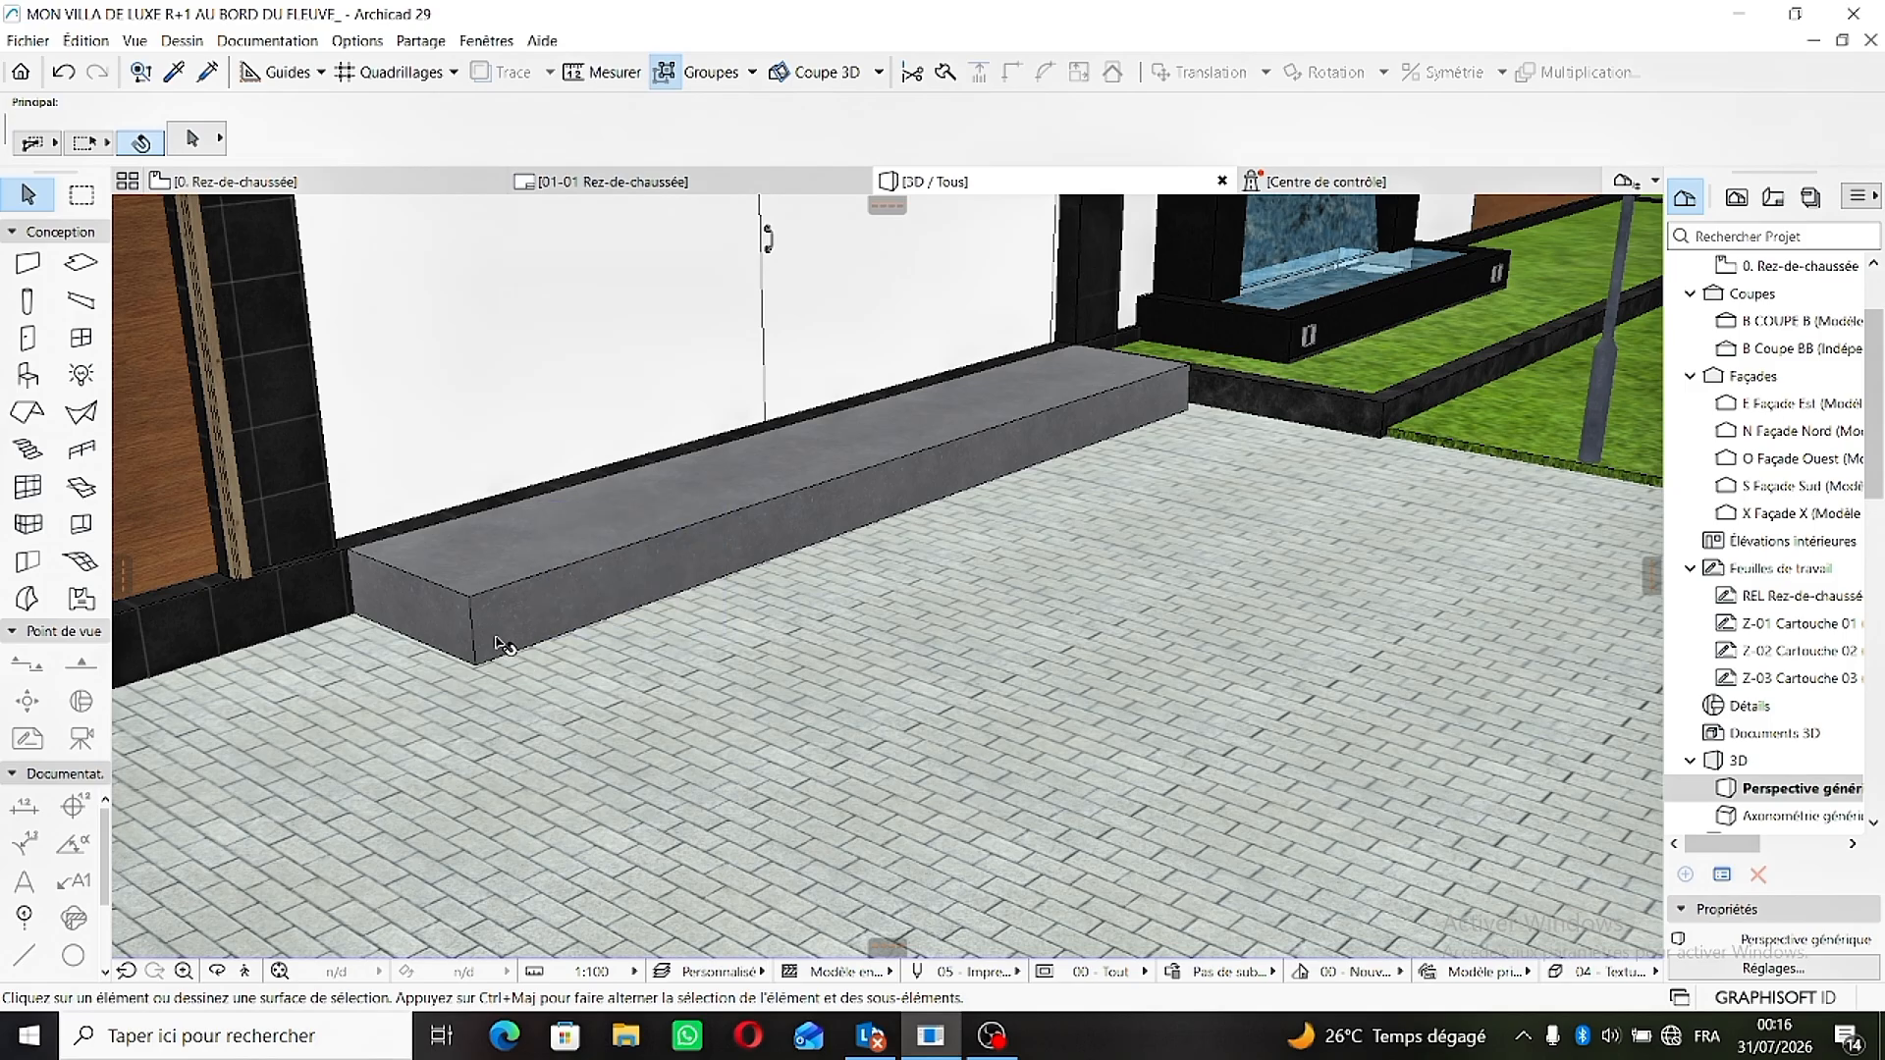
scroll(490, 626, up, 5)
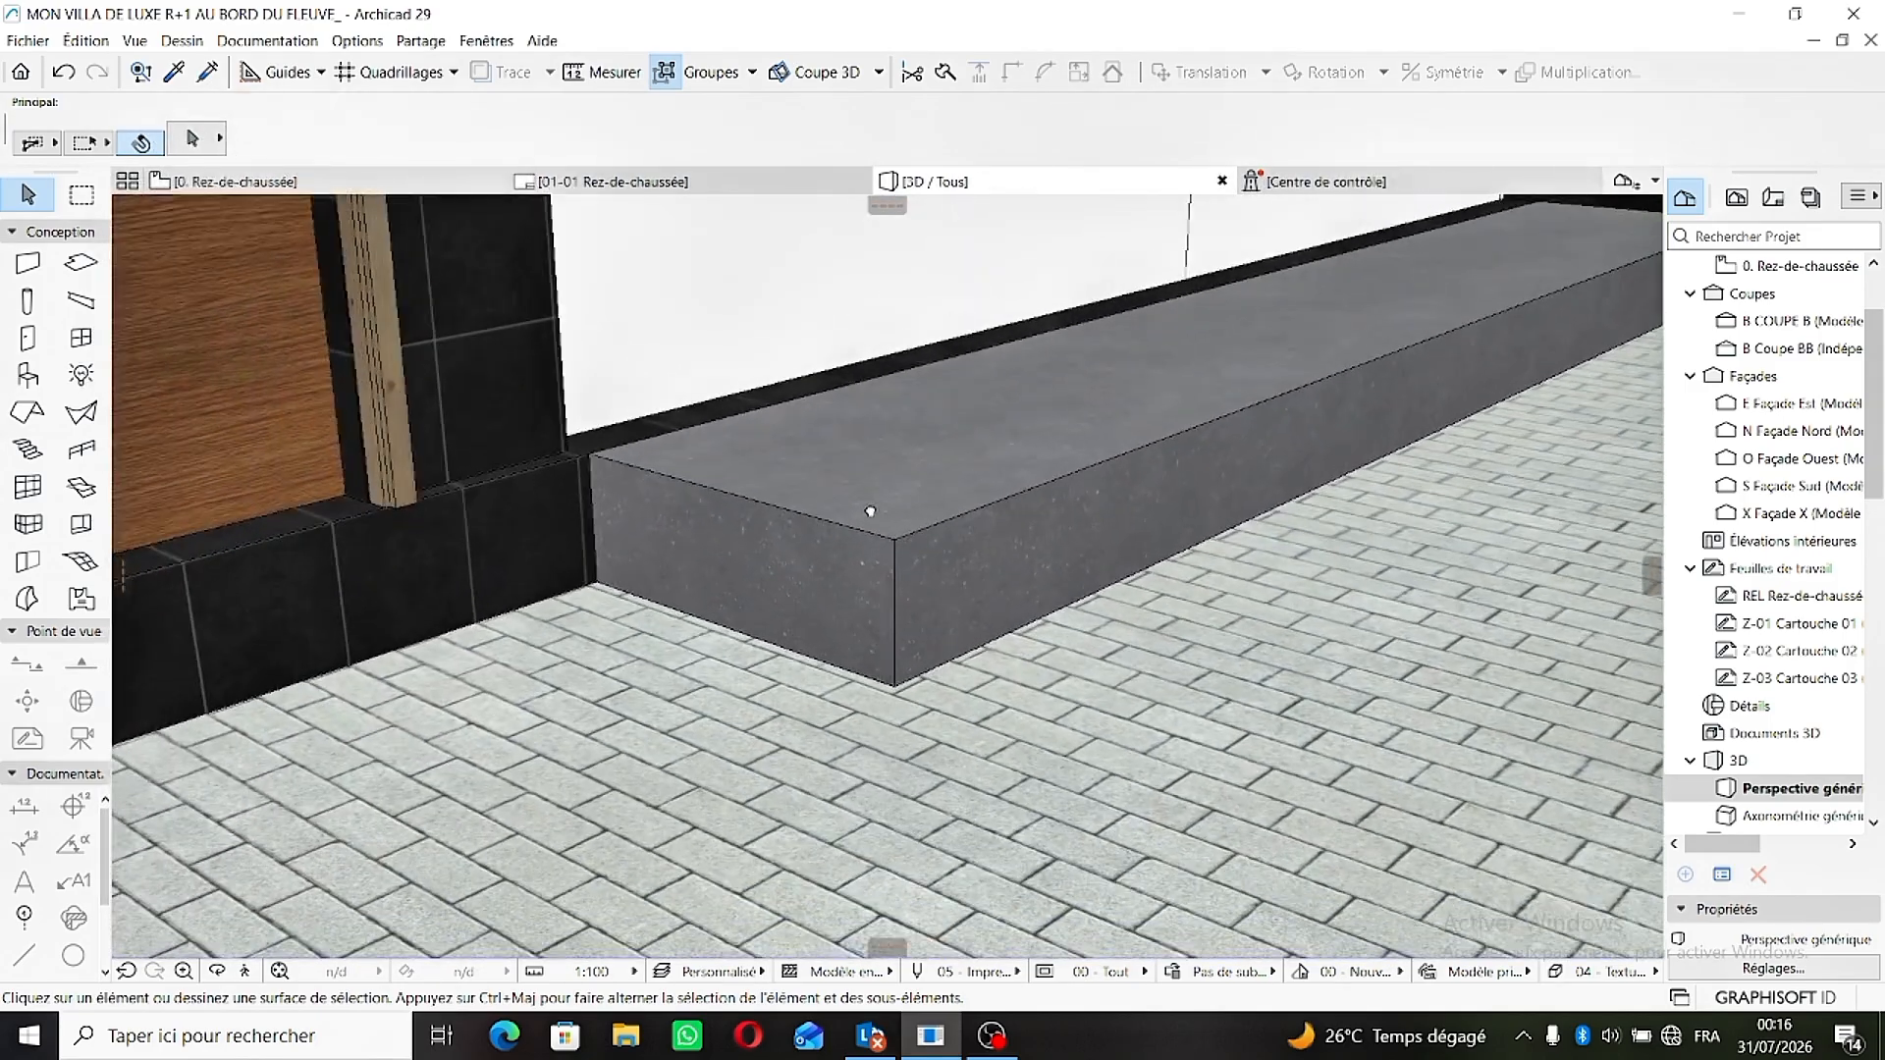
middle_drag(870, 512, 713, 487)
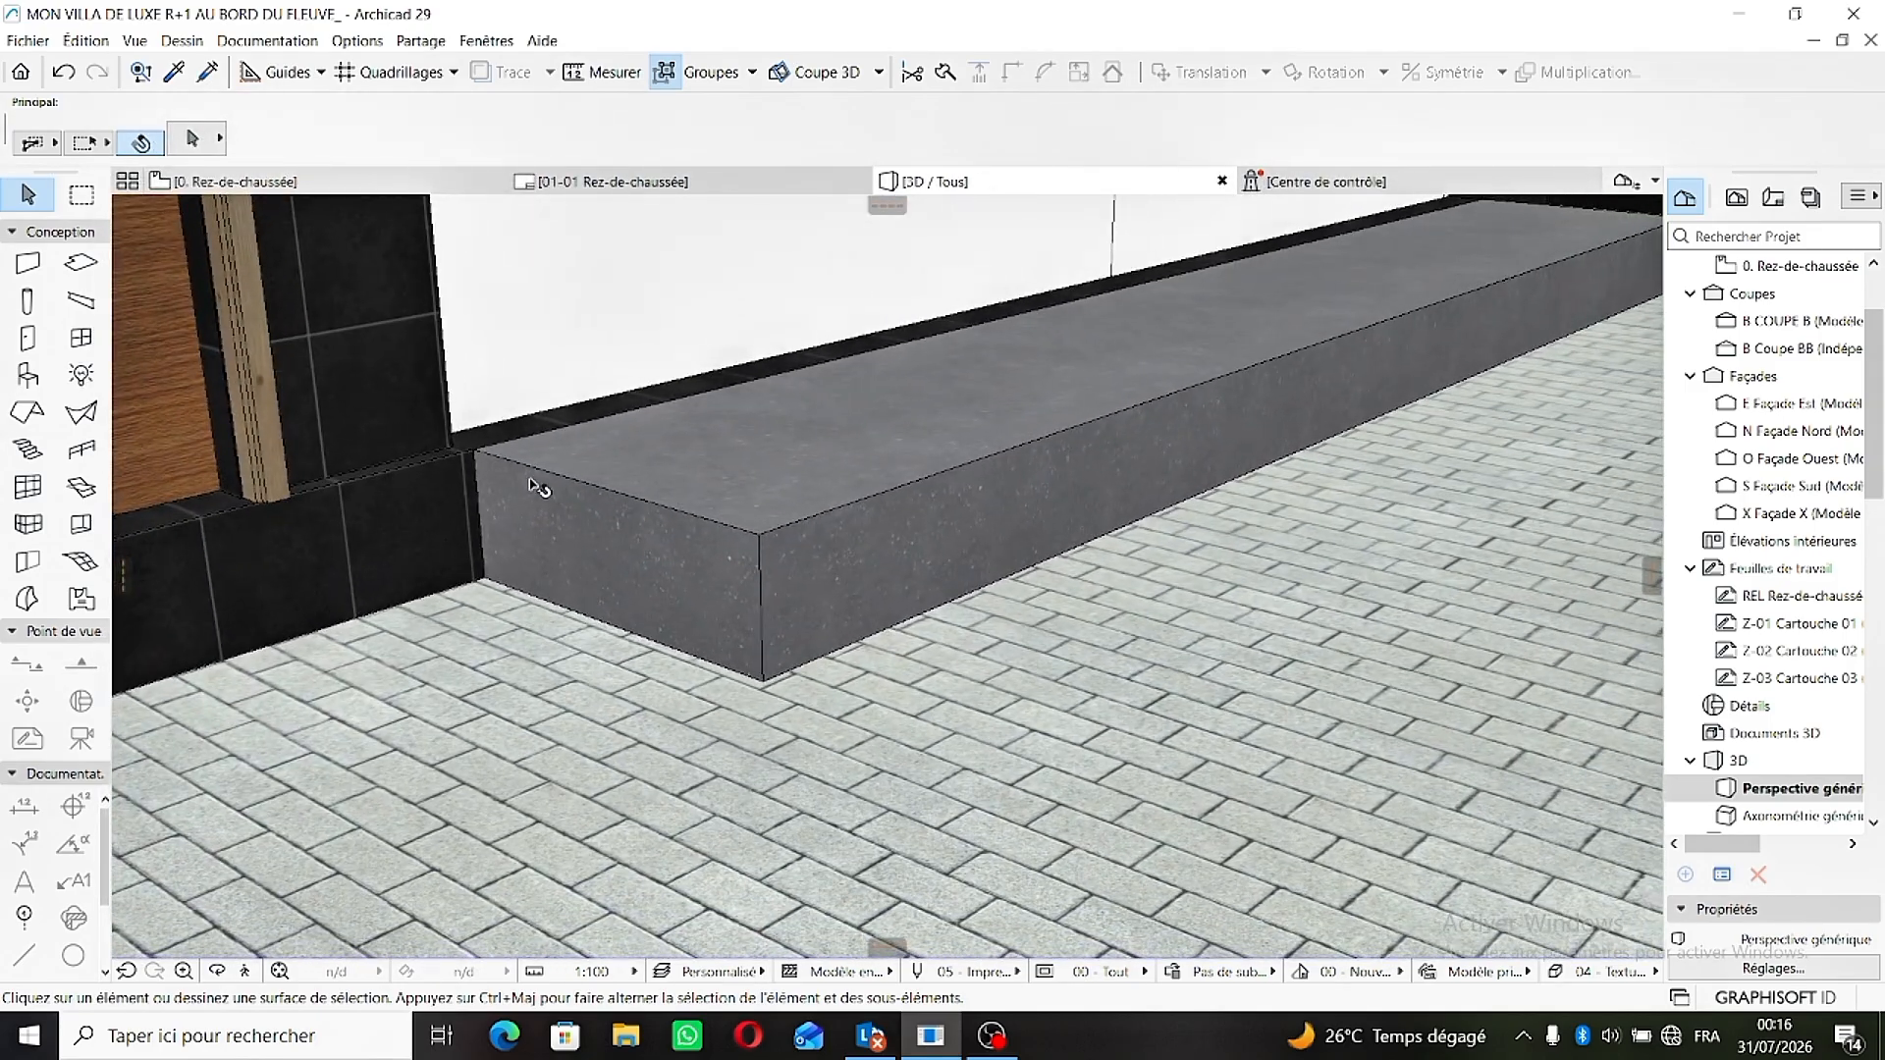
click(741, 517)
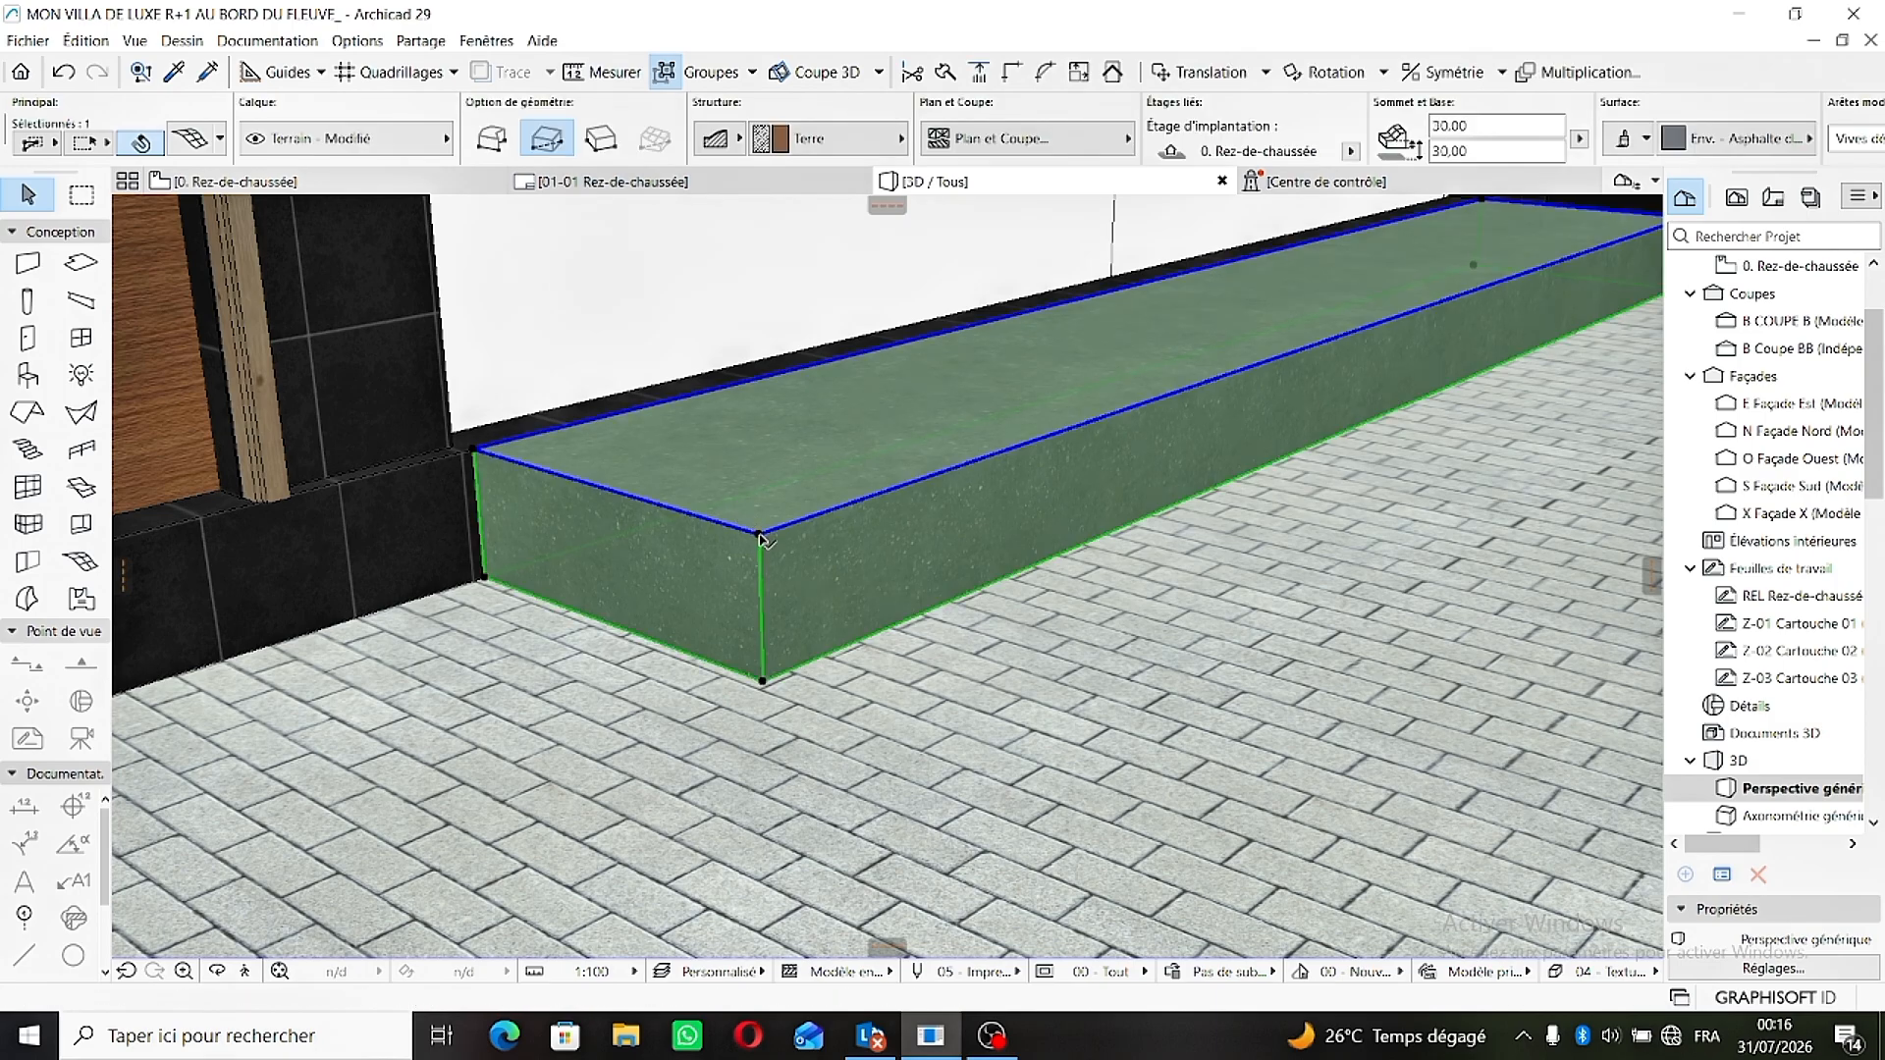
click(761, 539)
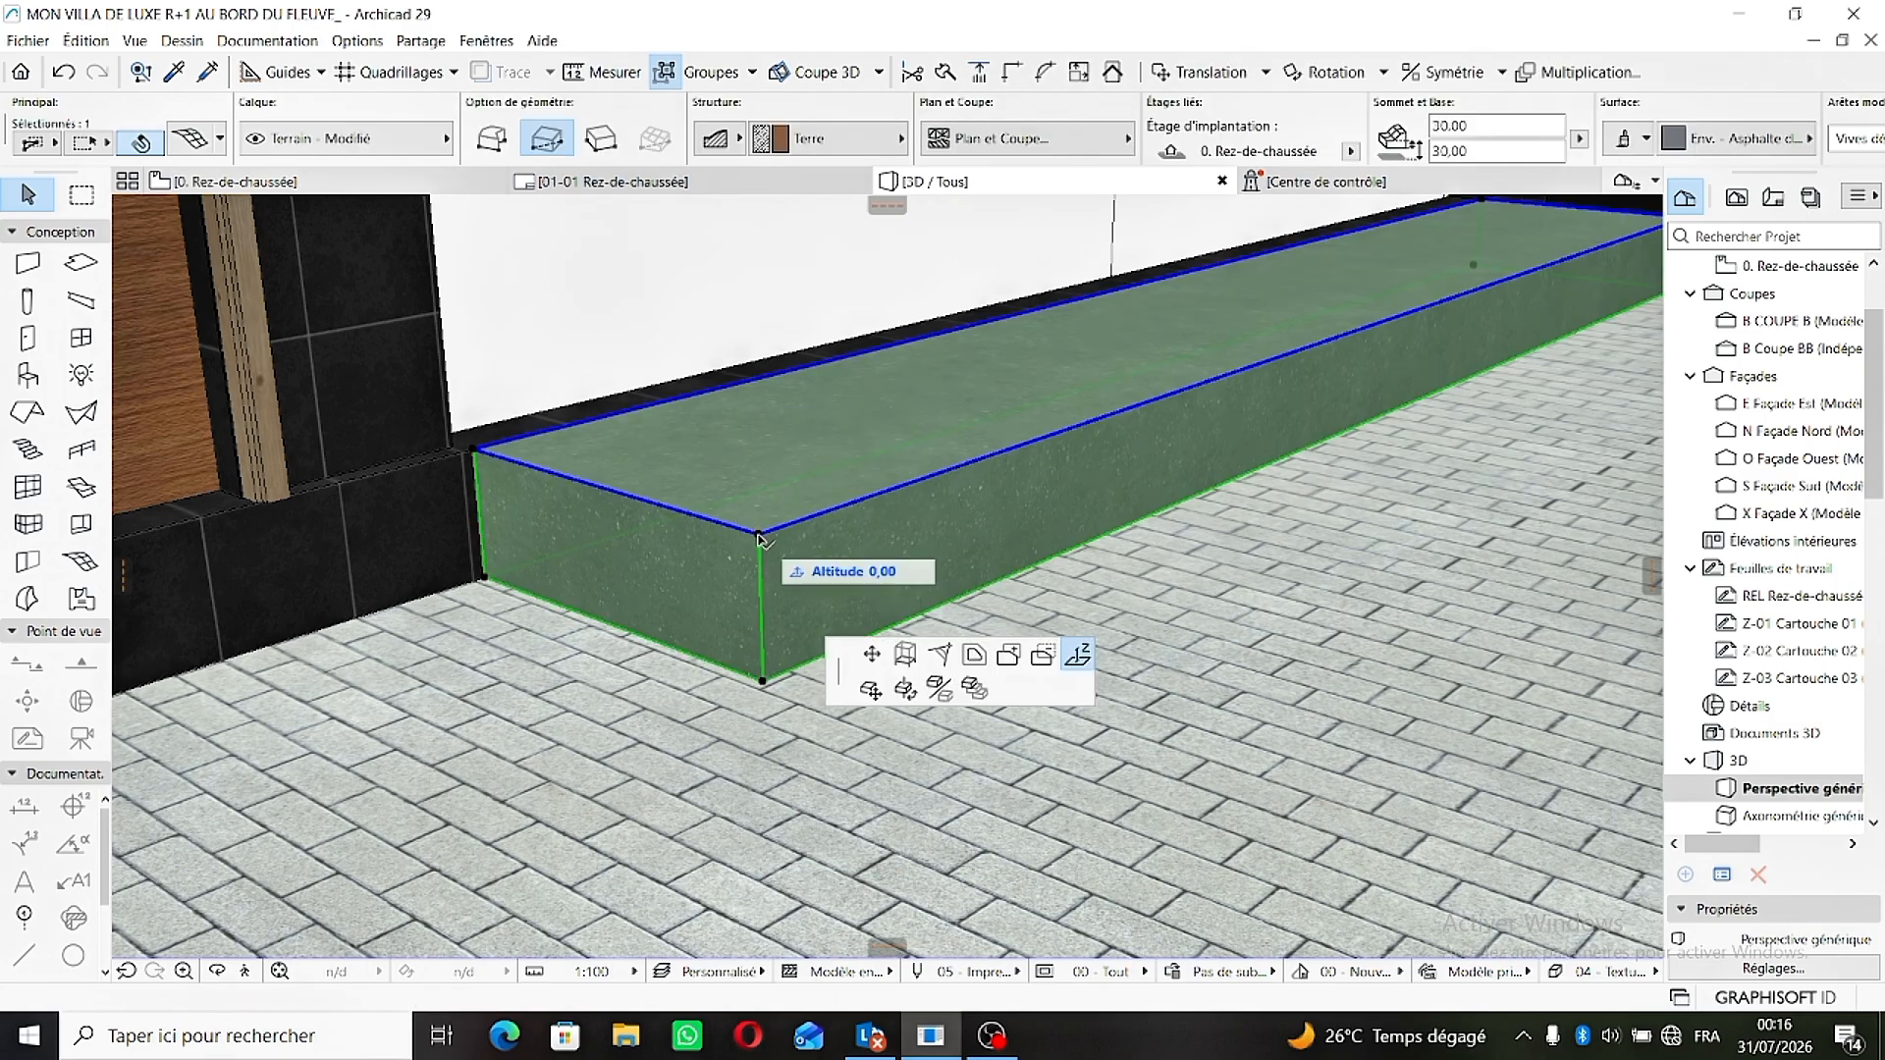
click(1073, 773)
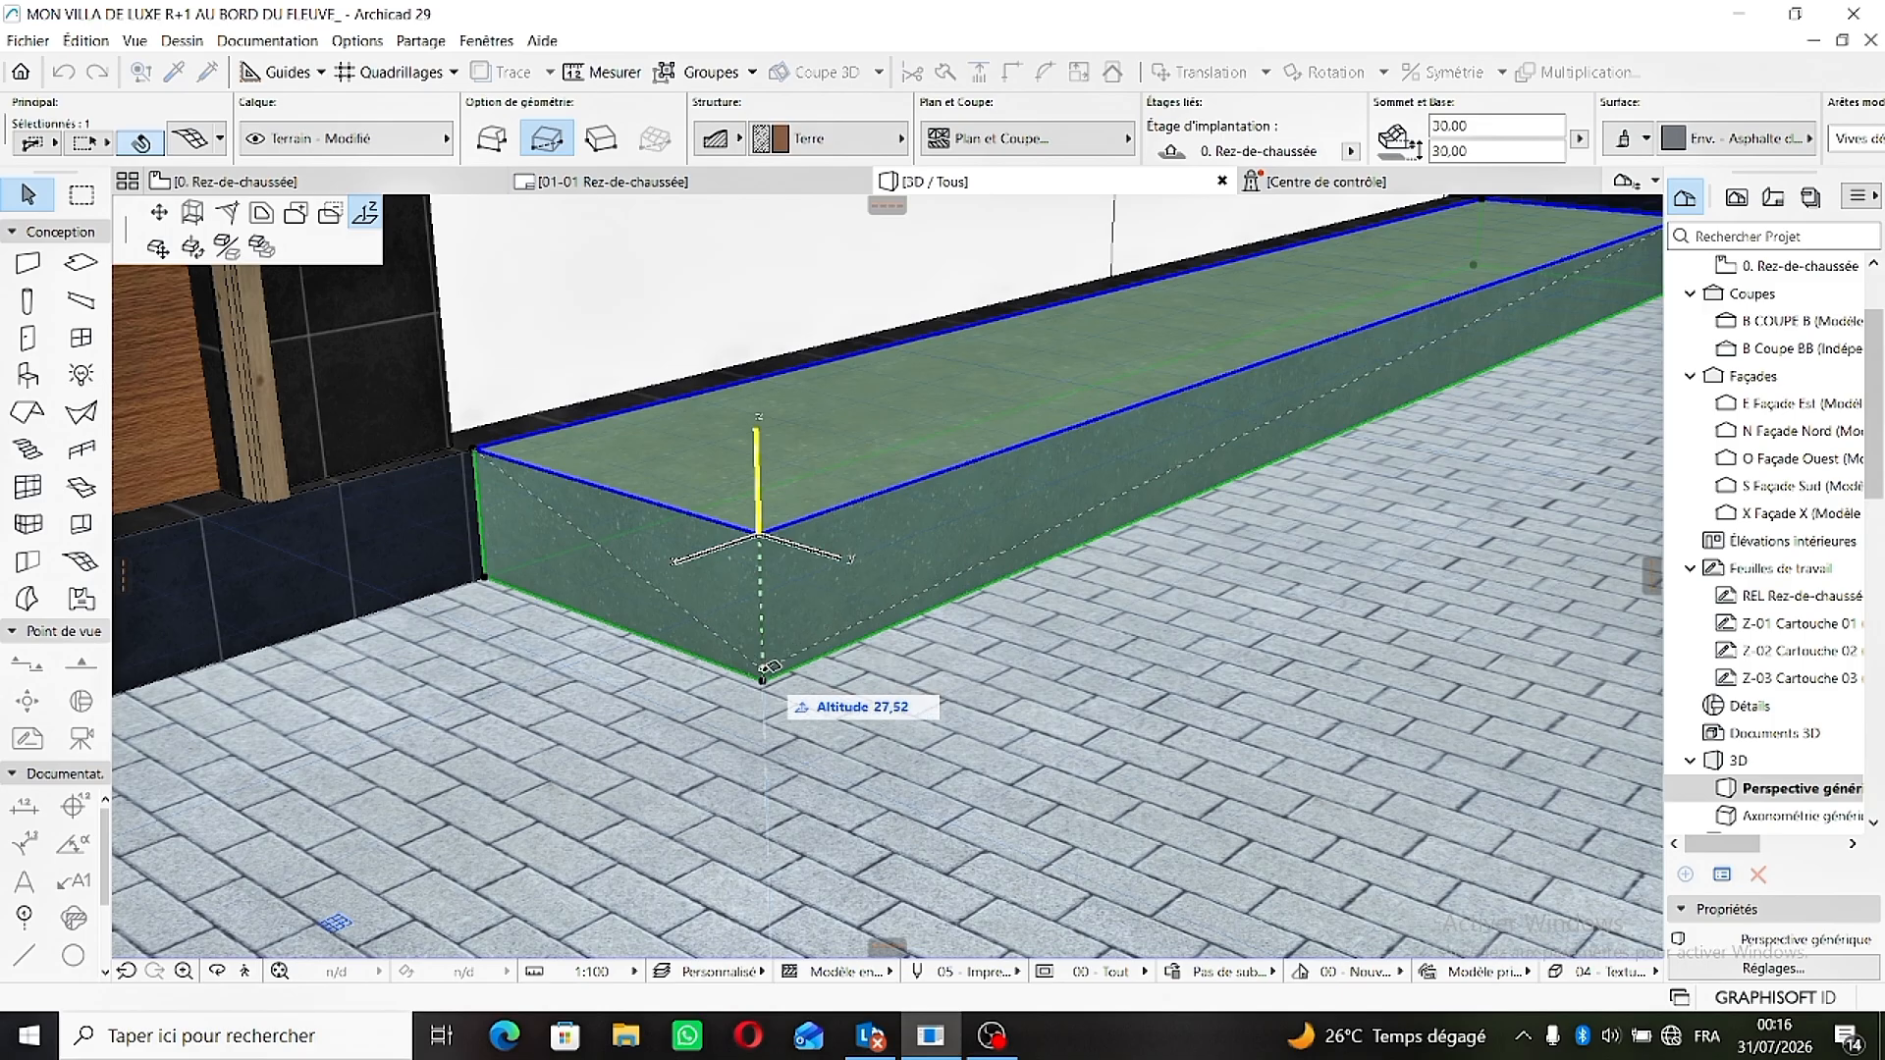
click(766, 673)
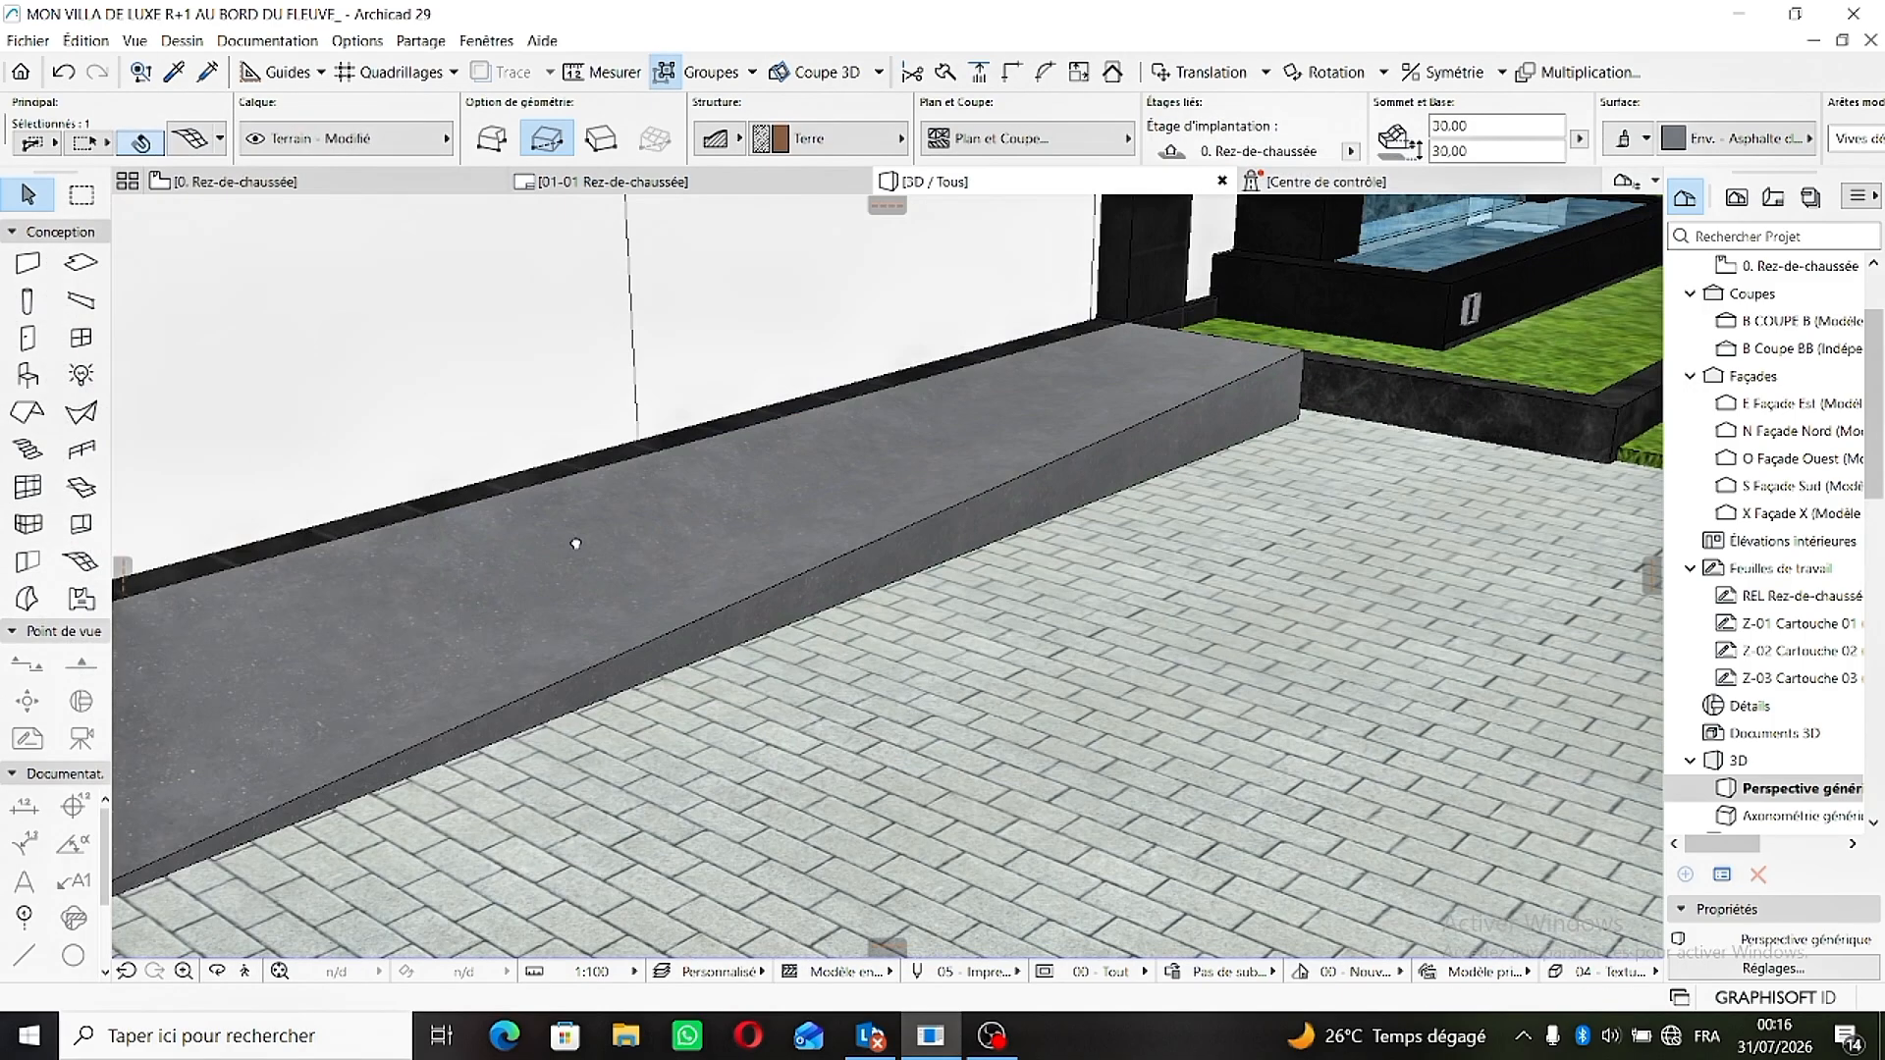
- Lower the courtyard mesh's front corner on the fountain side down to its base at paving level
click(576, 539)
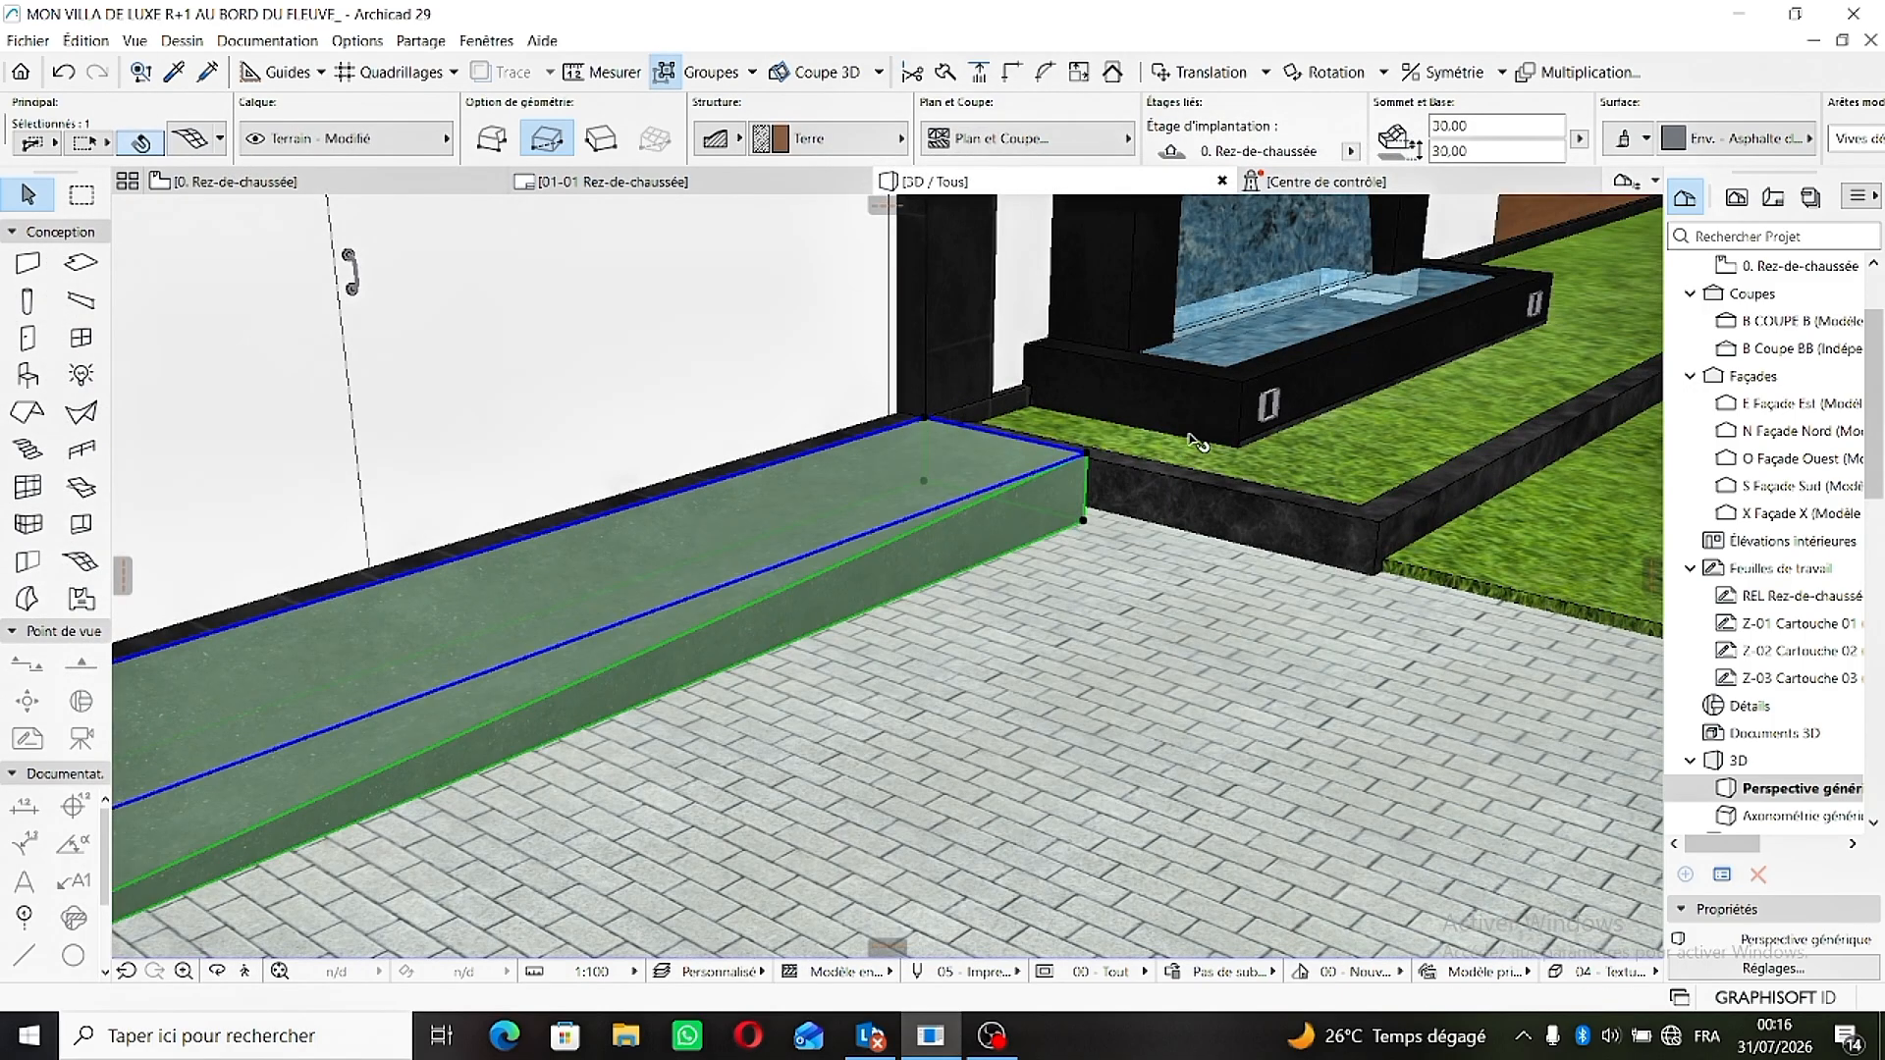
click(1083, 461)
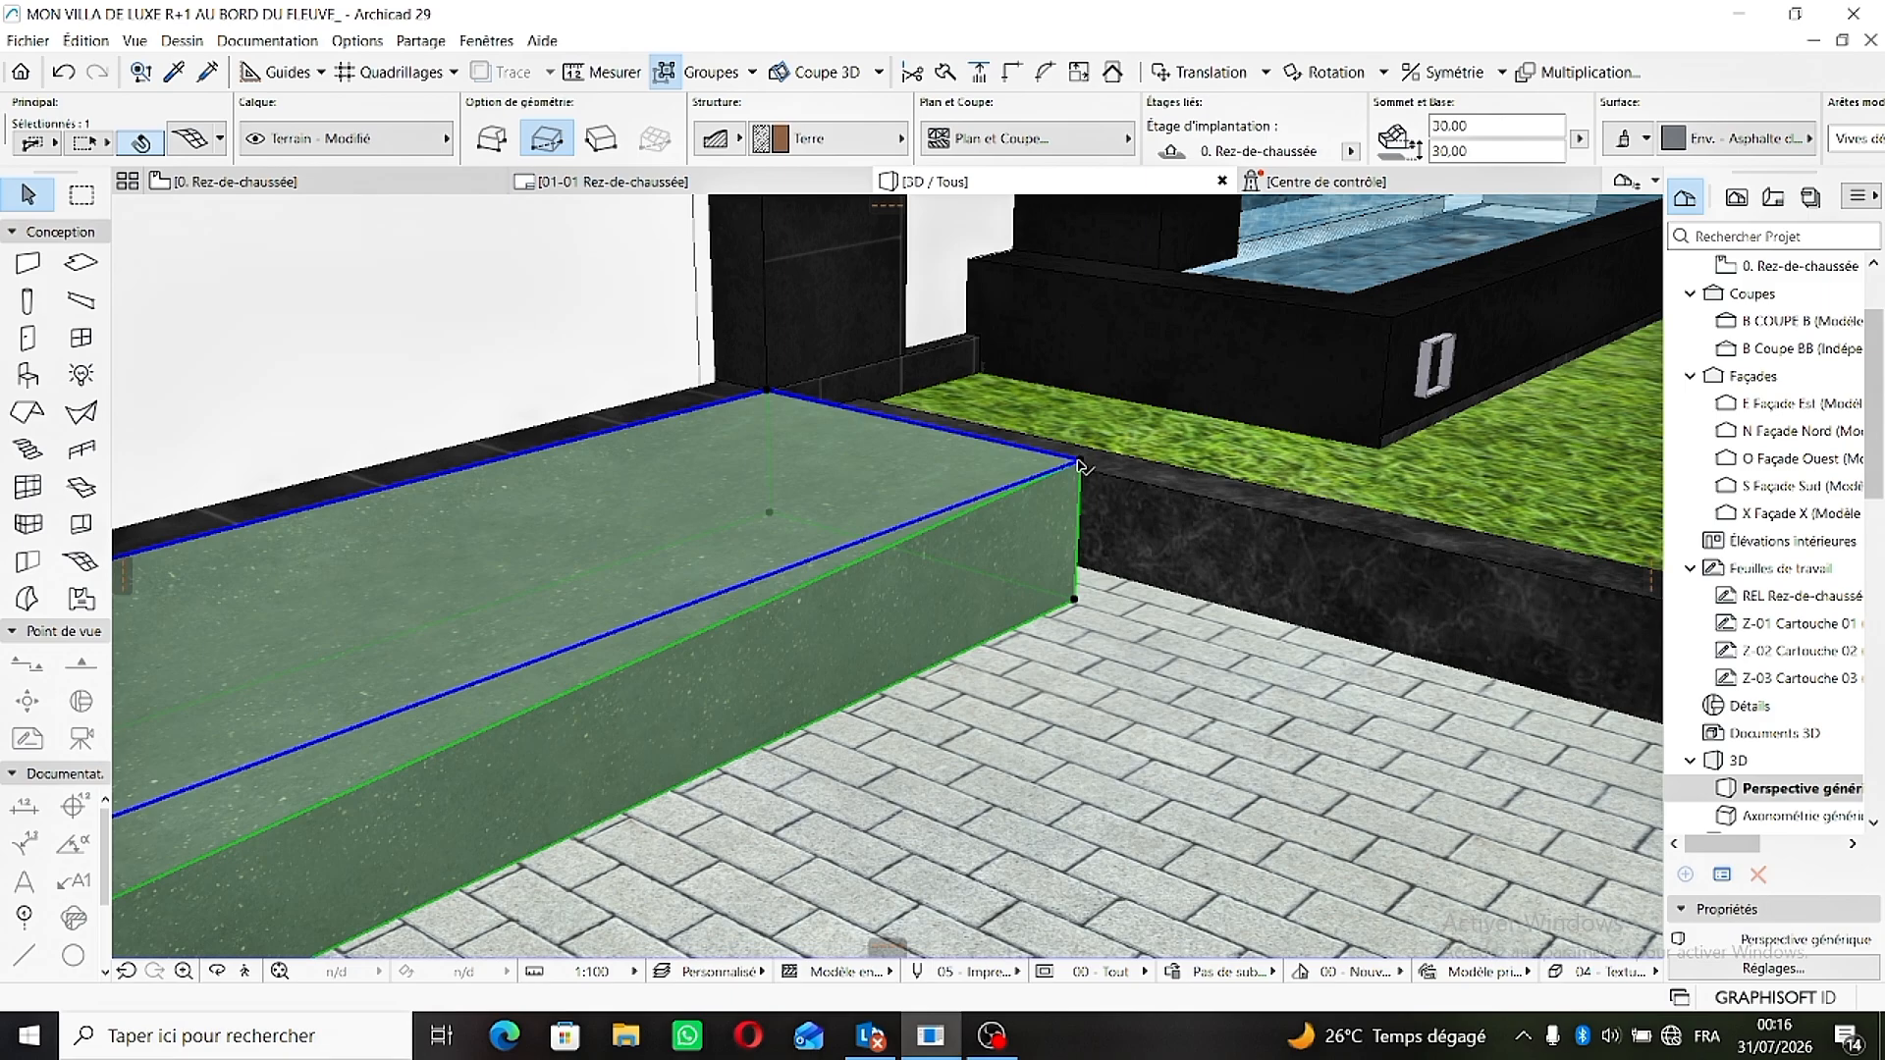
click(1080, 462)
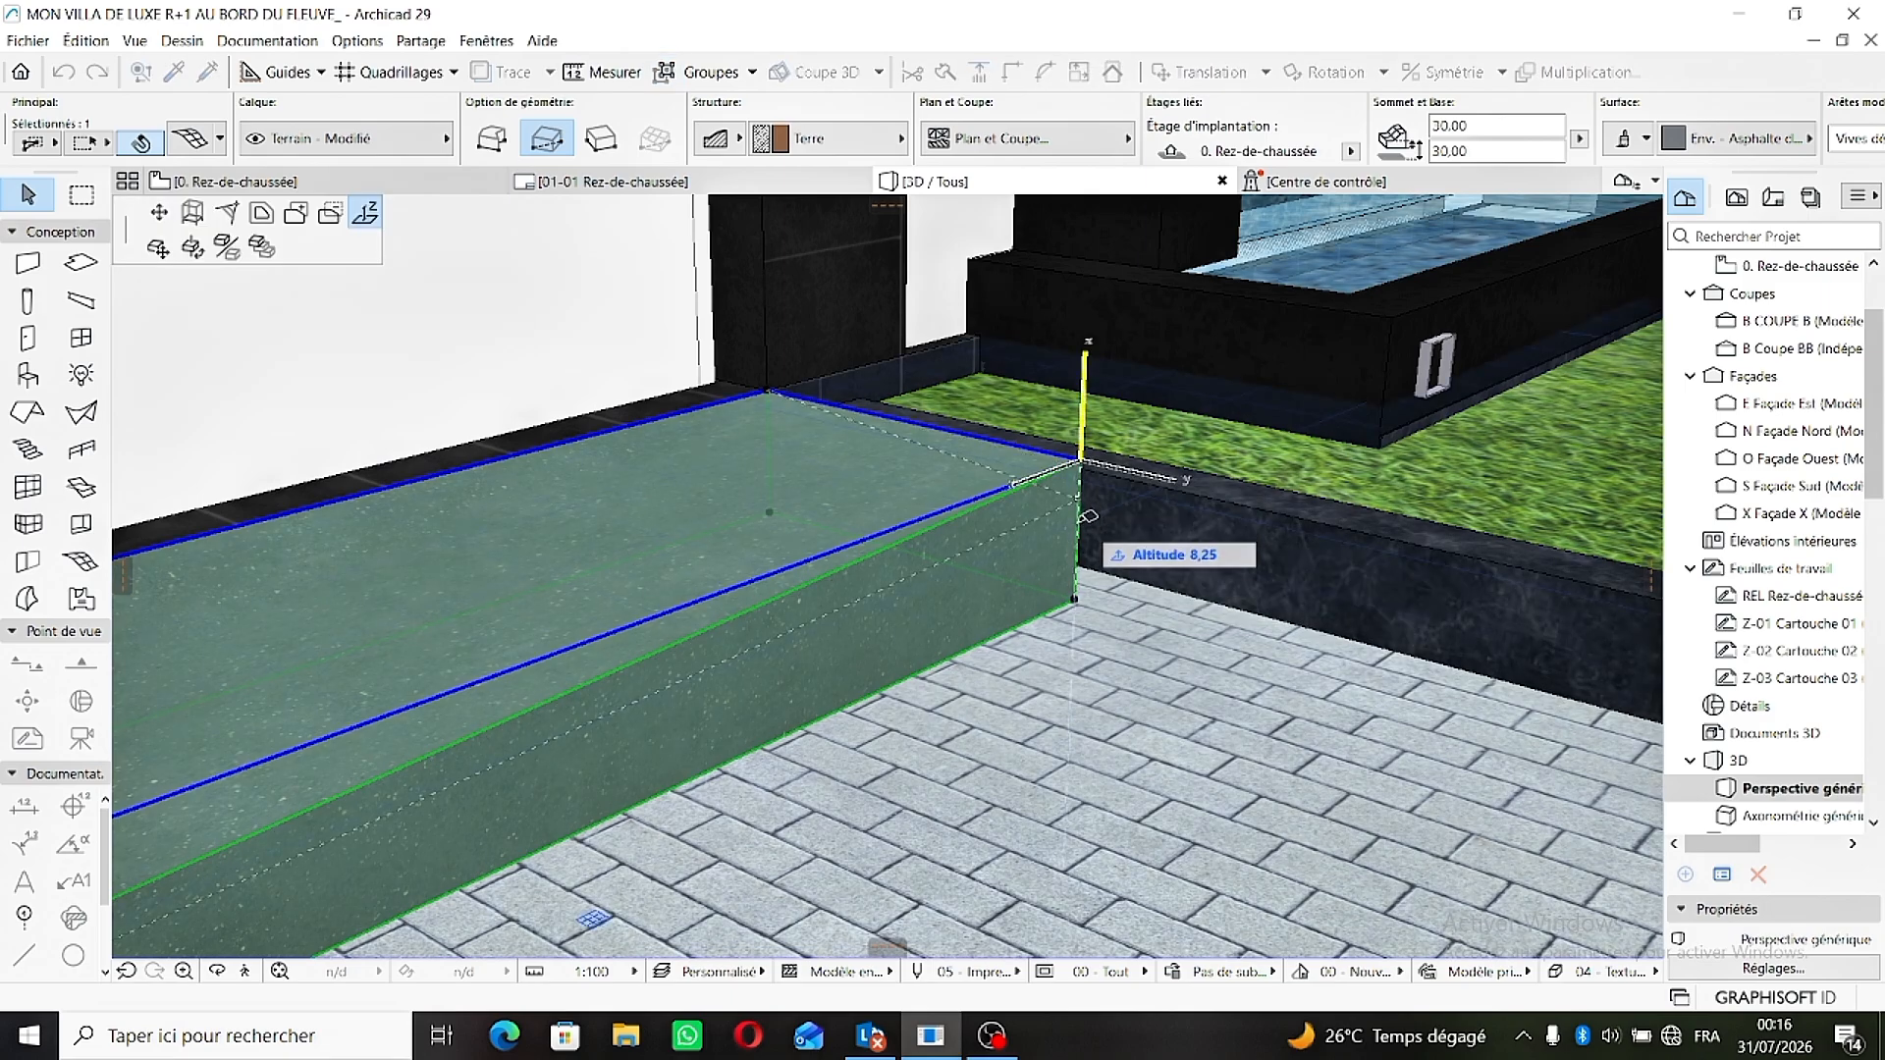
click(1077, 594)
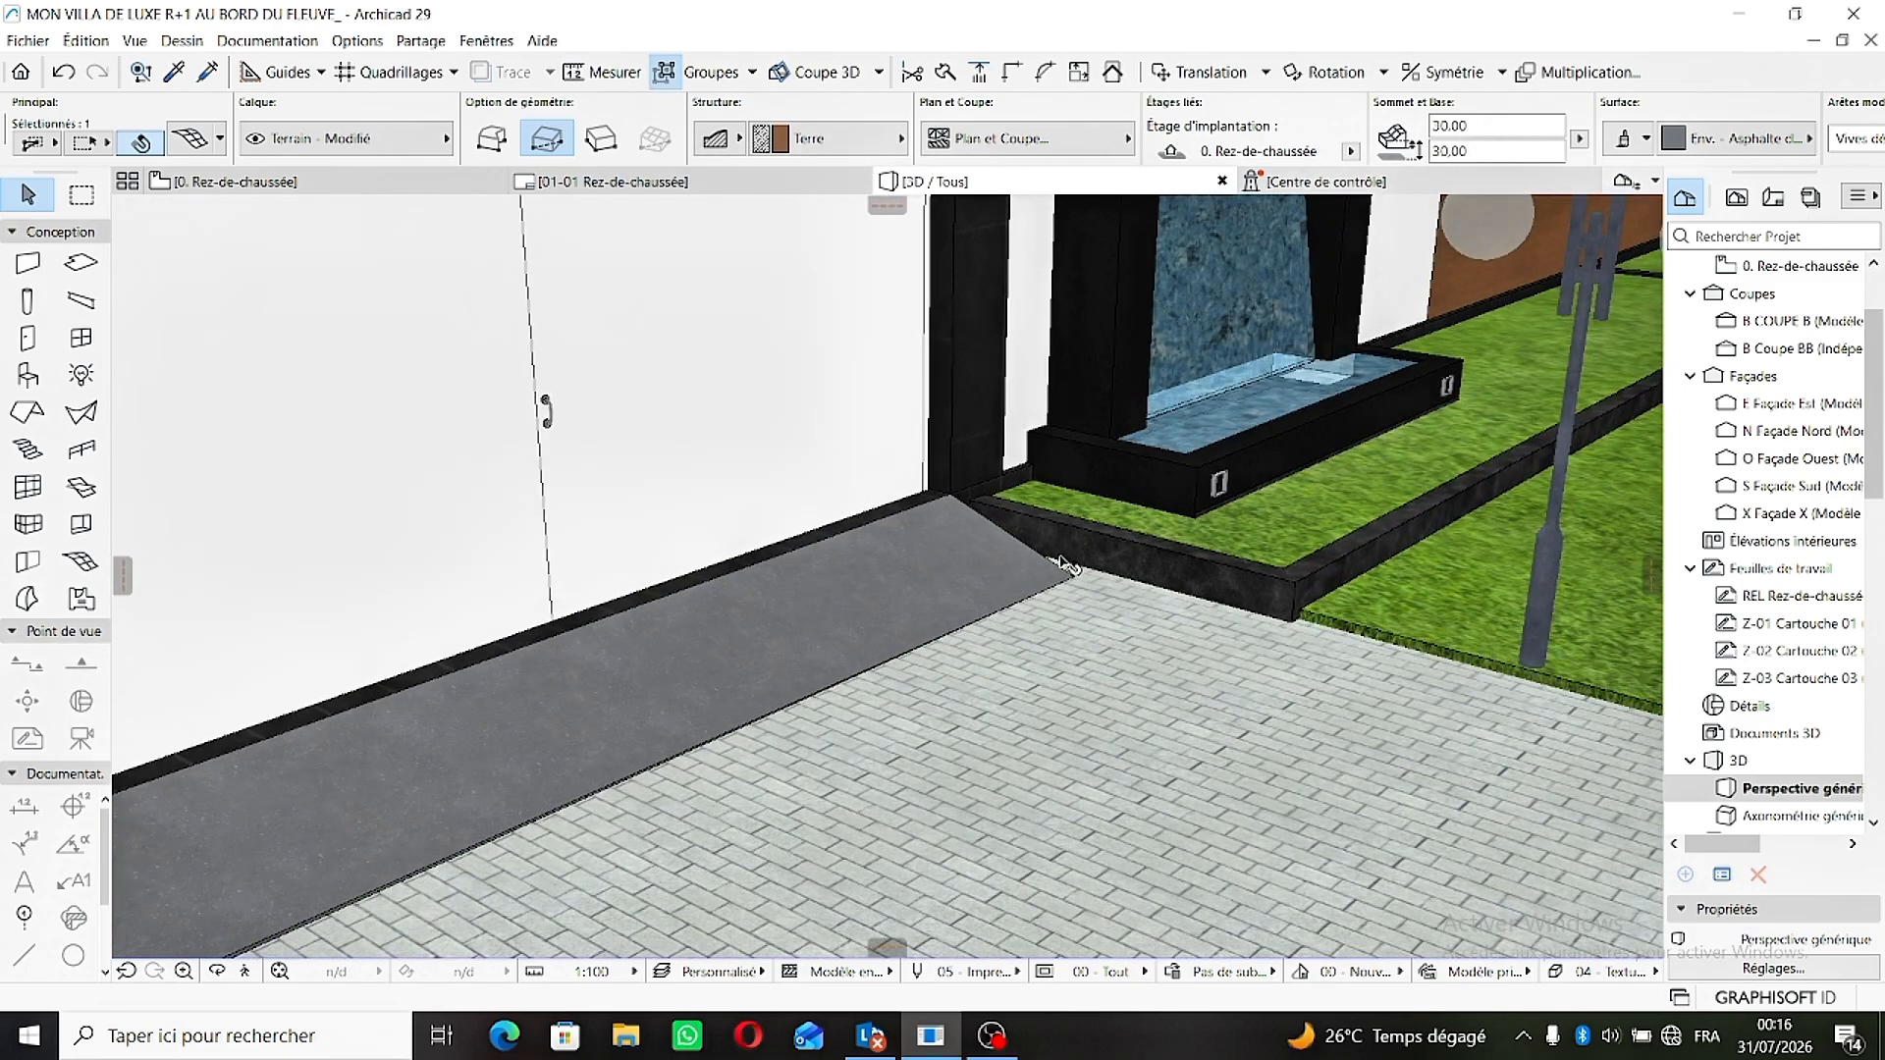
click(1063, 561)
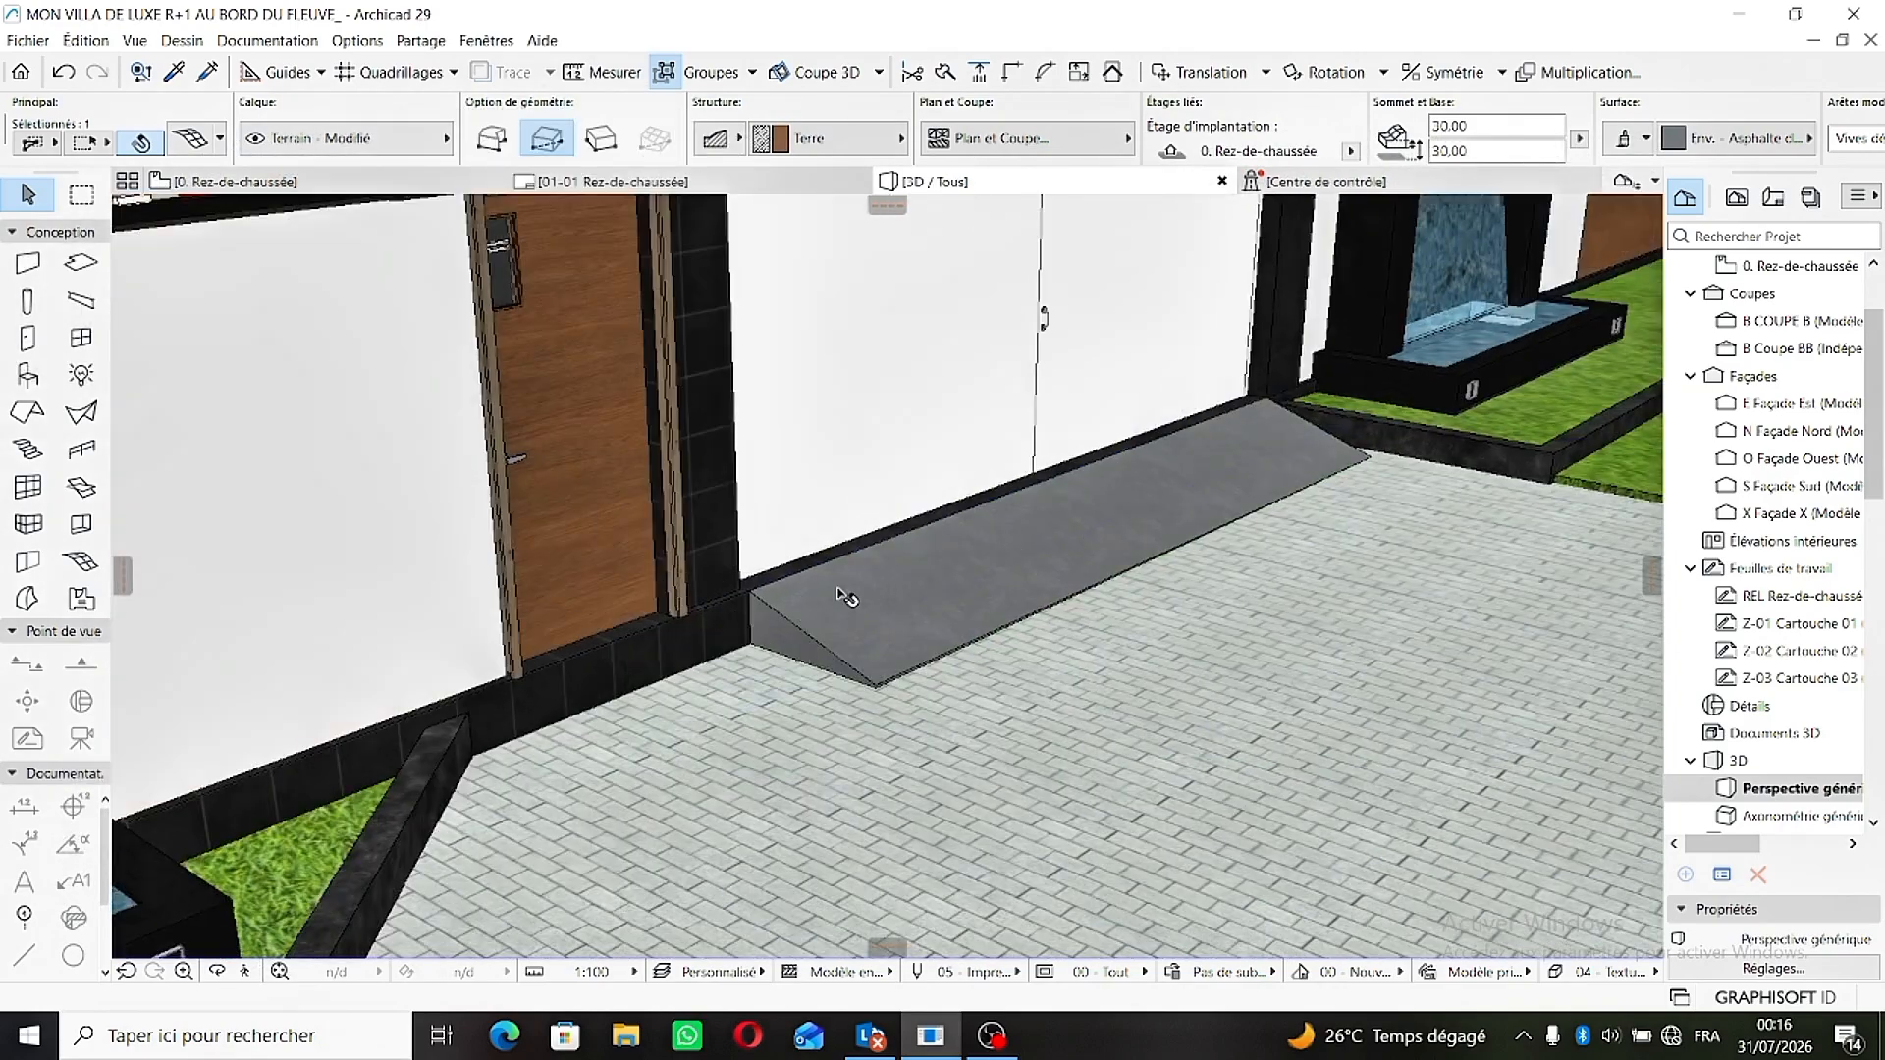
- Deselect the courtyard mesh and examine the finished ramps on the courtyard and street sides of the garage gate
click(770, 640)
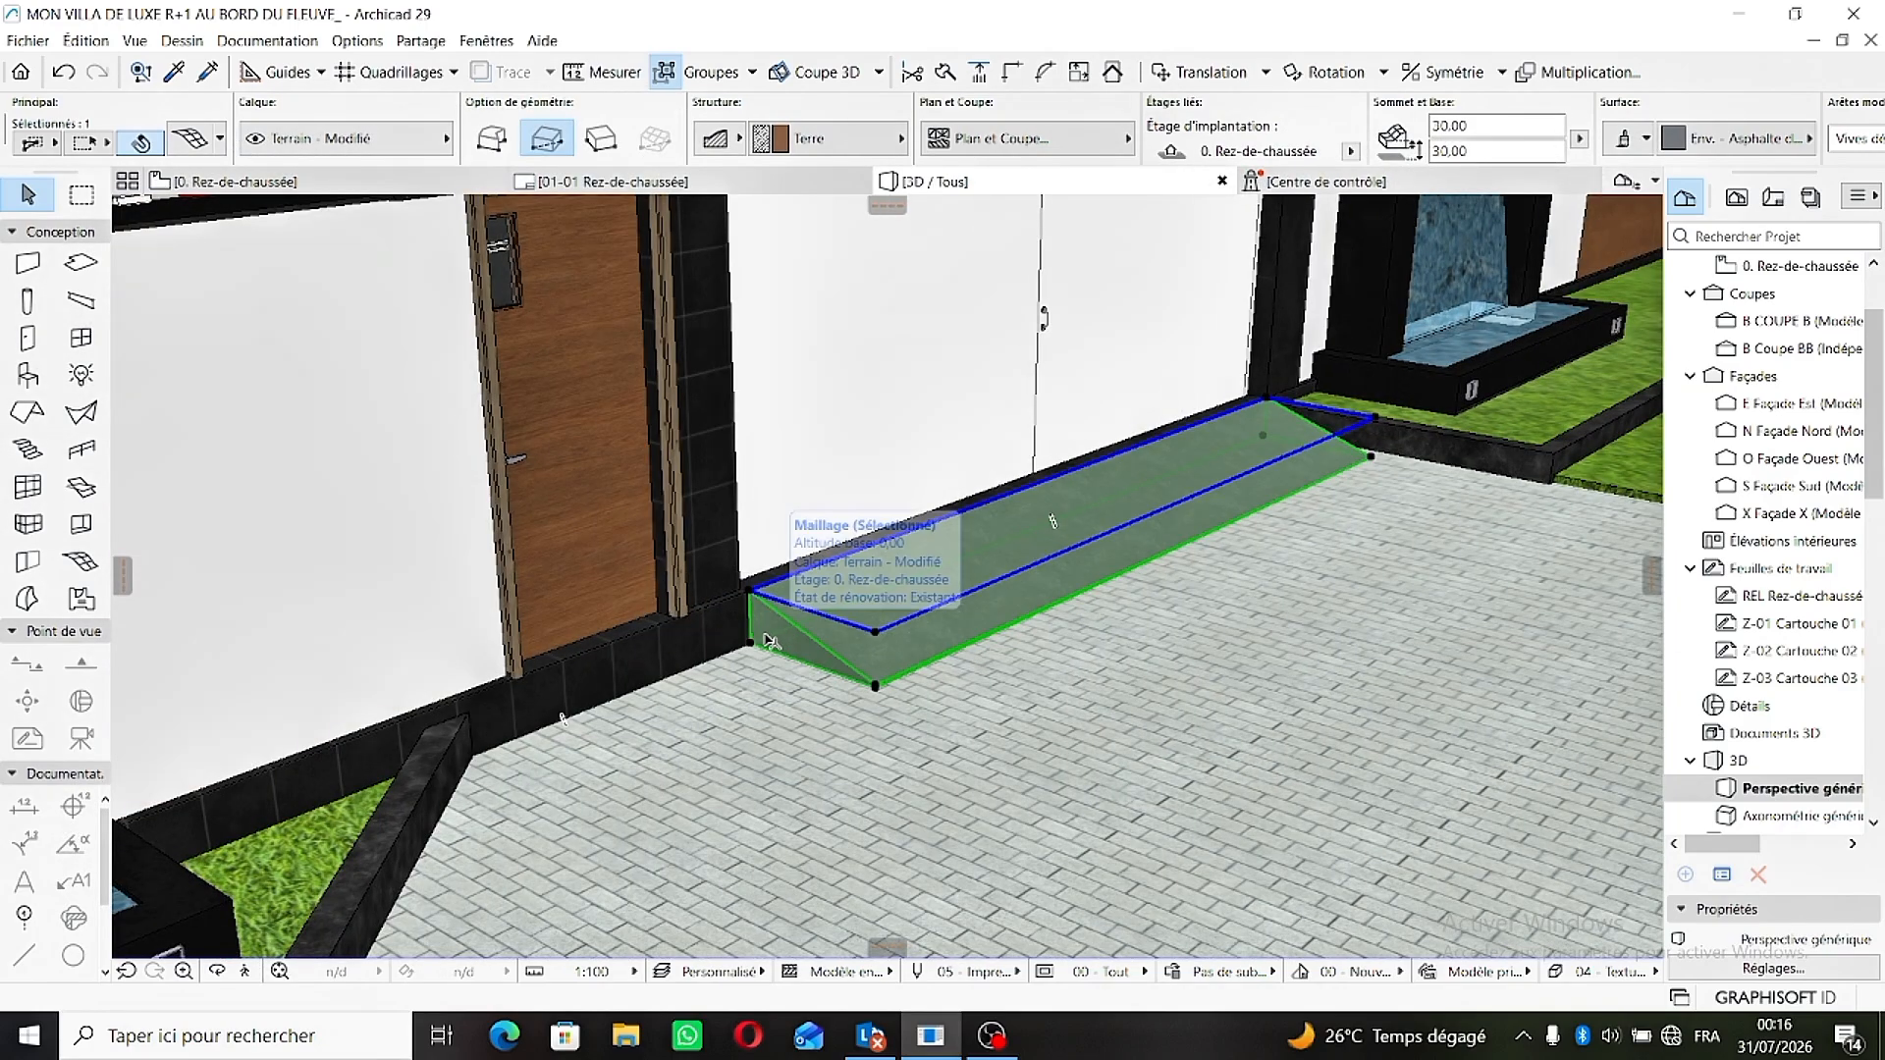
key(Escape)
click(770, 640)
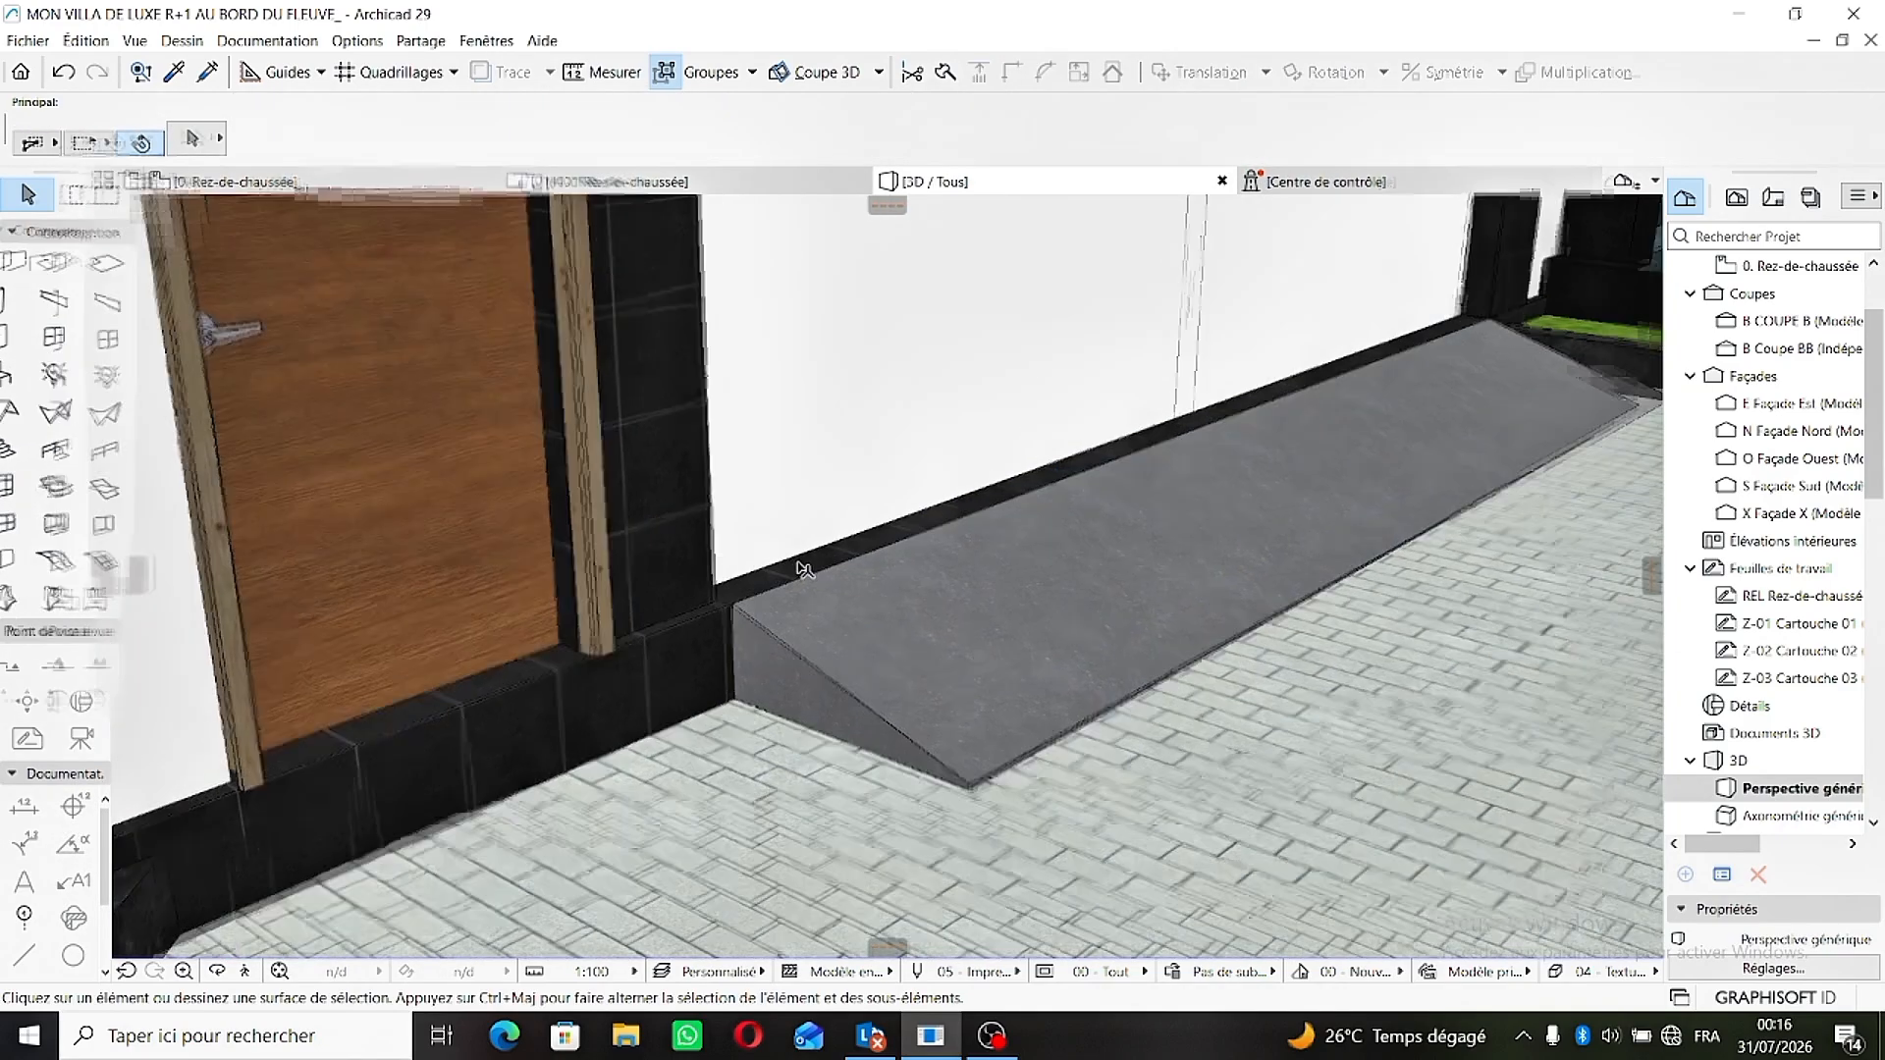
scroll(808, 623, up, 3)
middle_drag(807, 623, 598, 601)
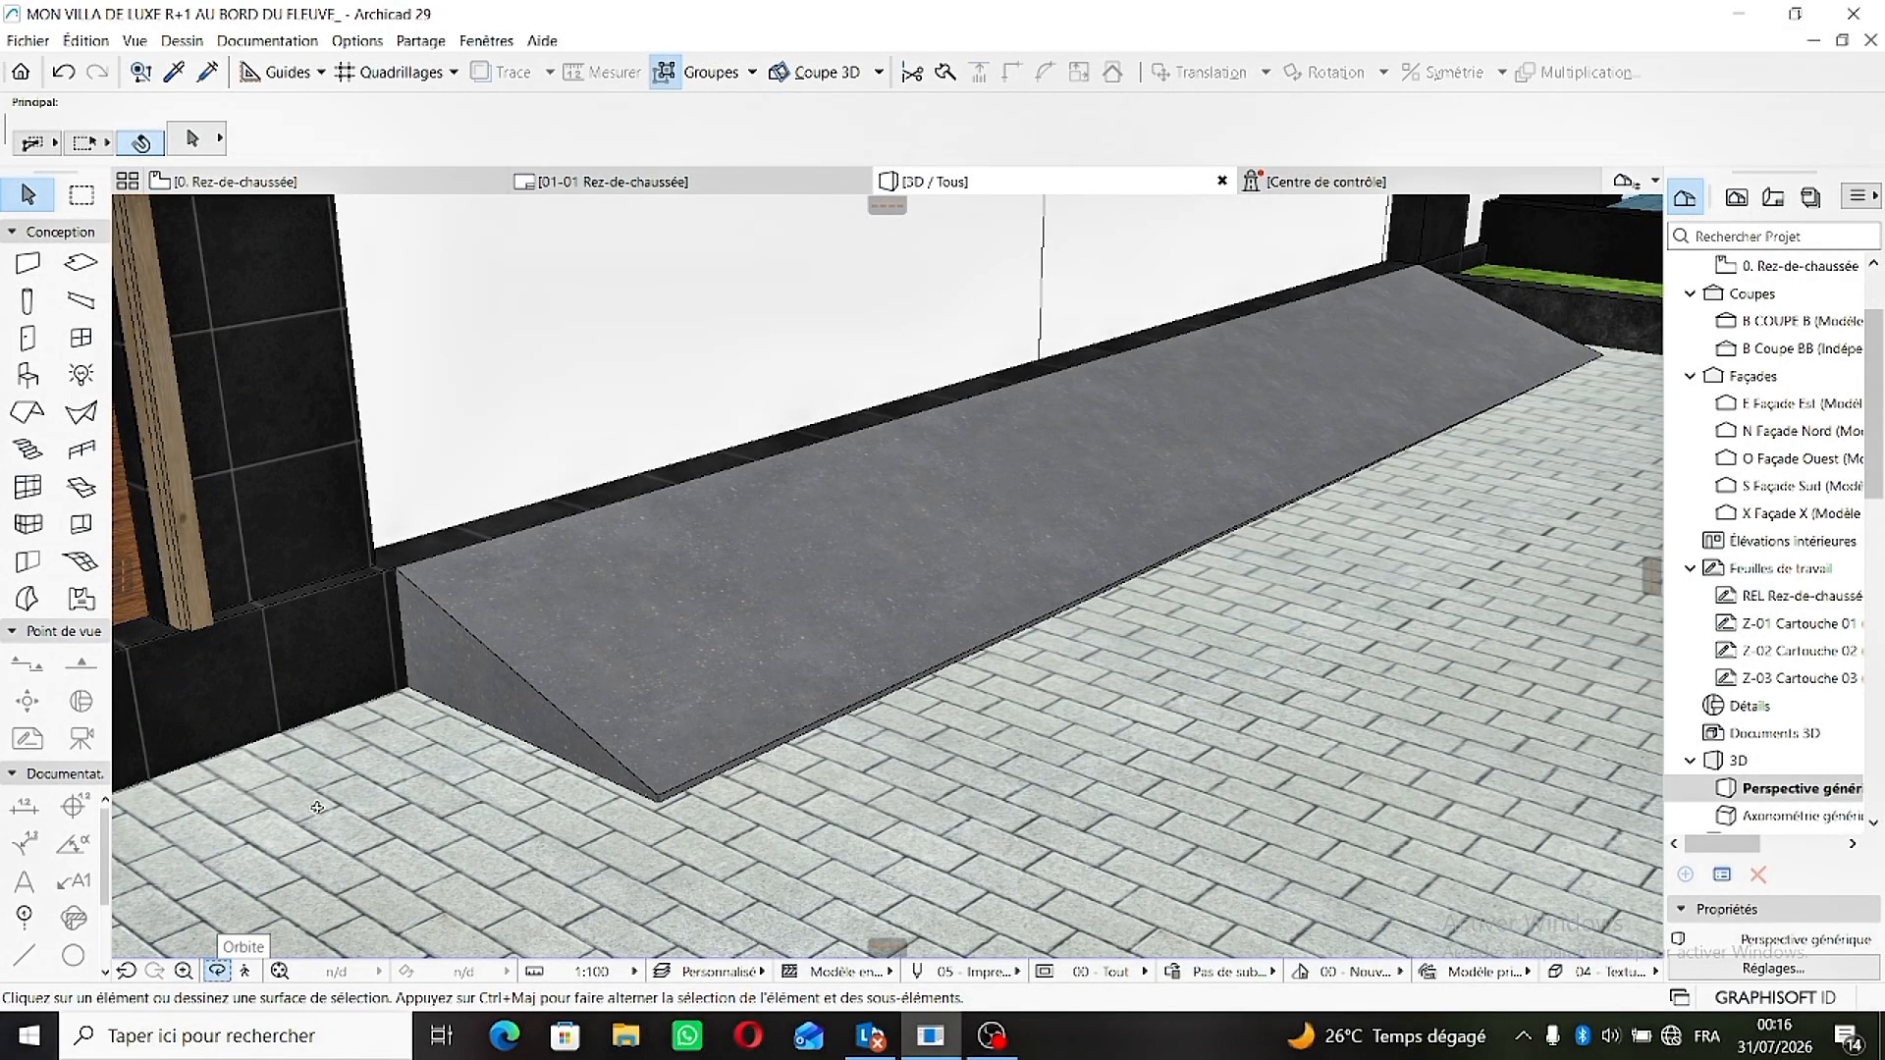
drag(545, 705, 1002, 470)
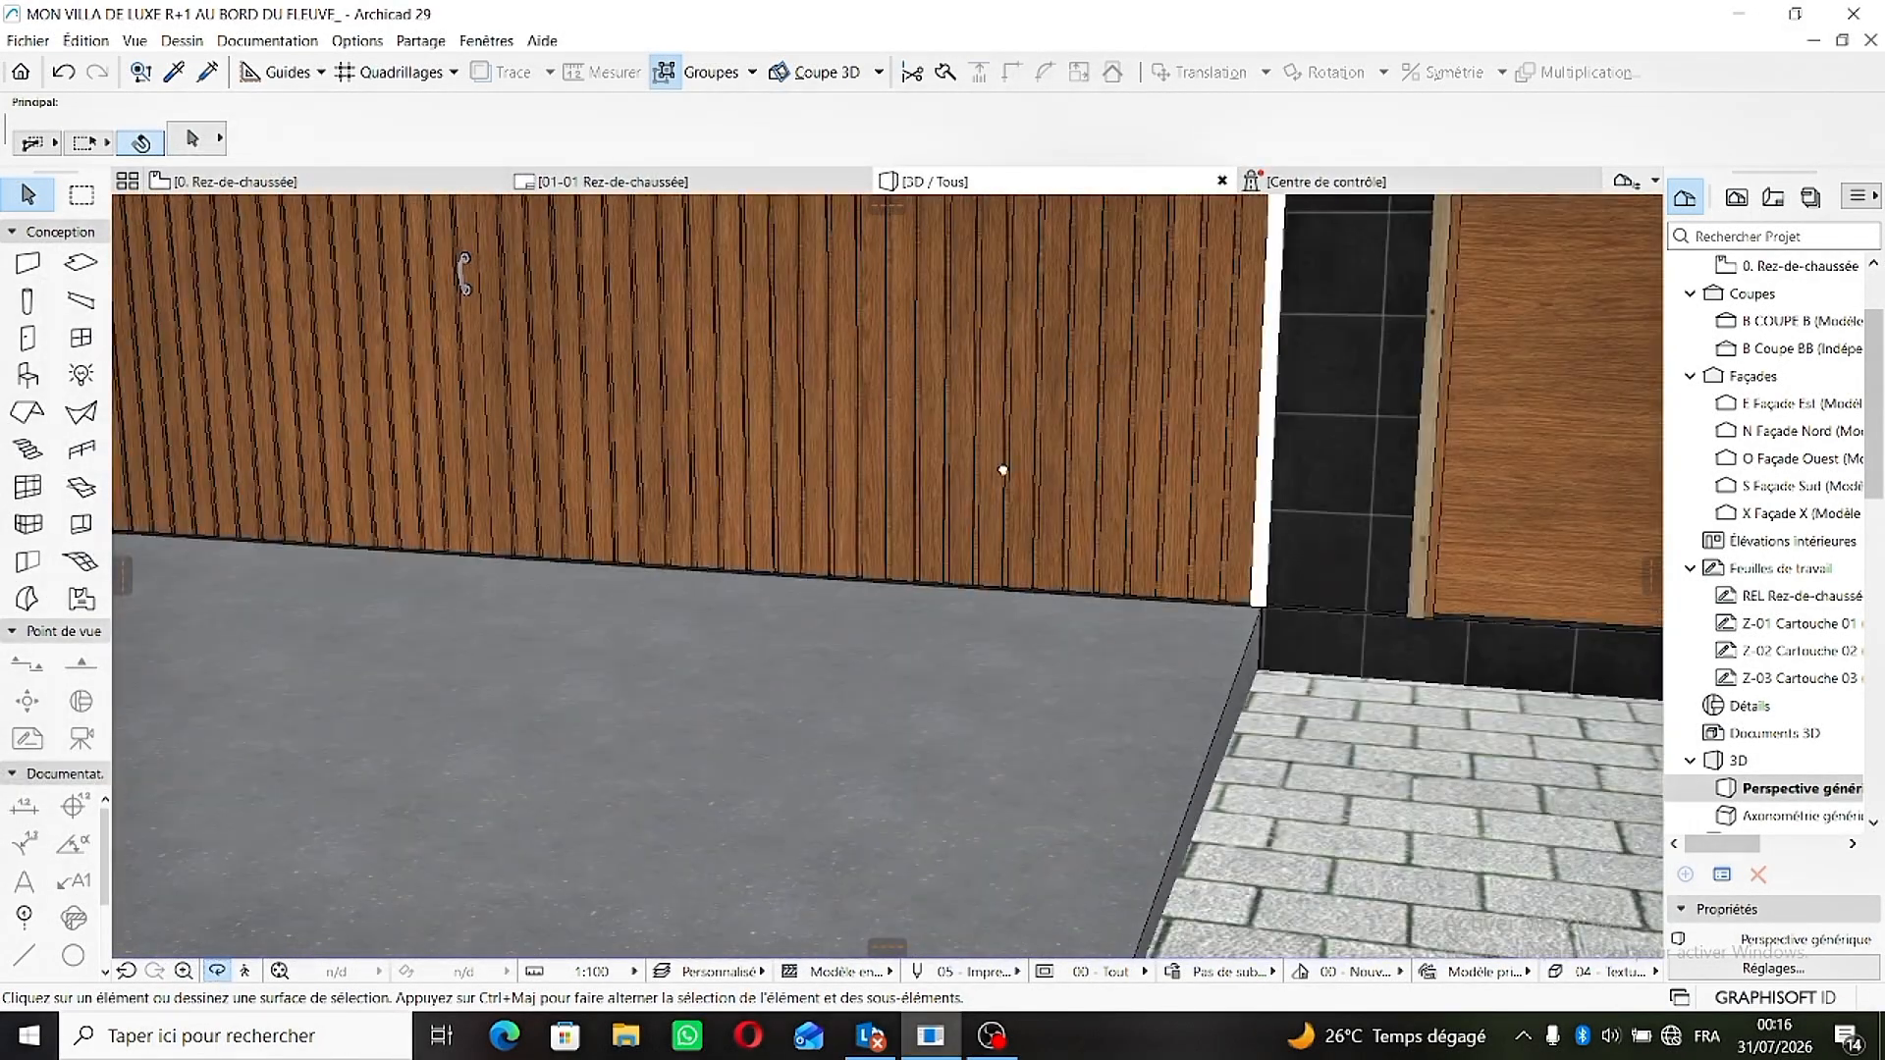
middle_drag(1002, 471, 1037, 783)
scroll(841, 655, down, 3)
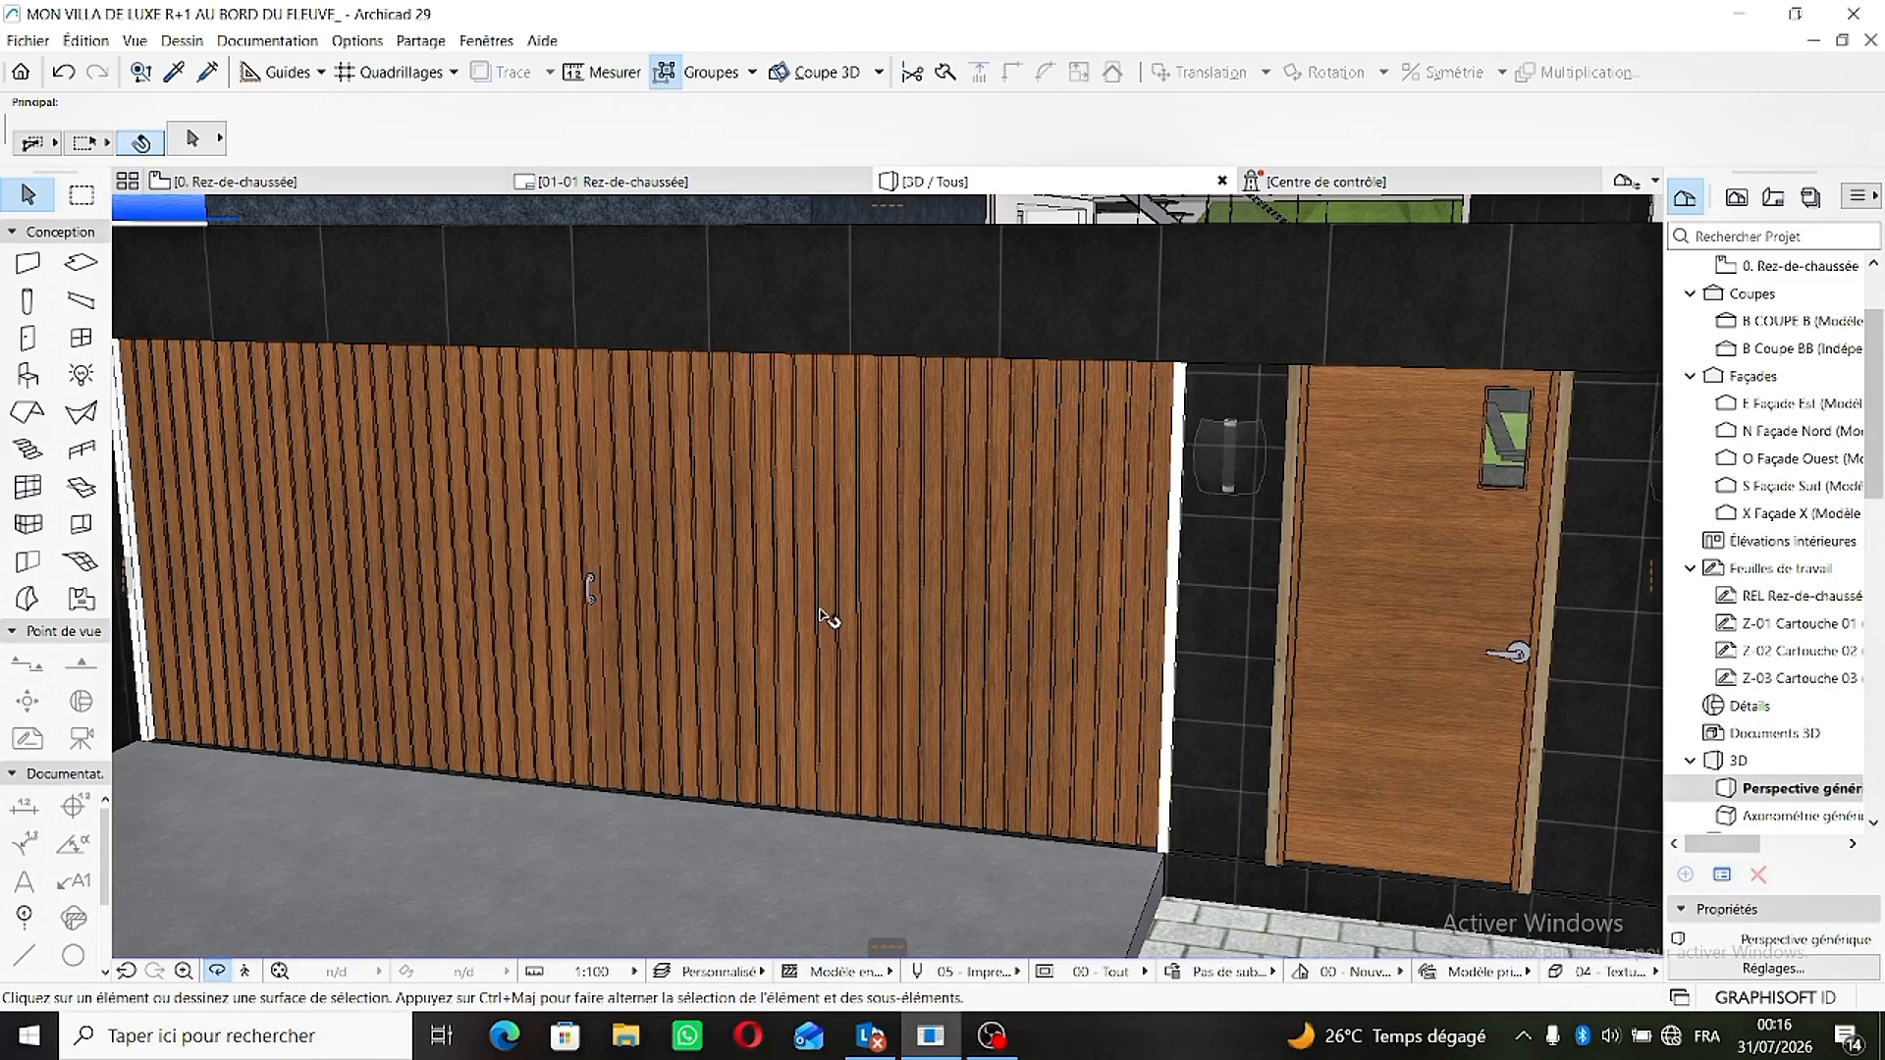
- Set the double garage door's 3D opening angle to 80° in its opening parameters and deselect the door
click(803, 587)
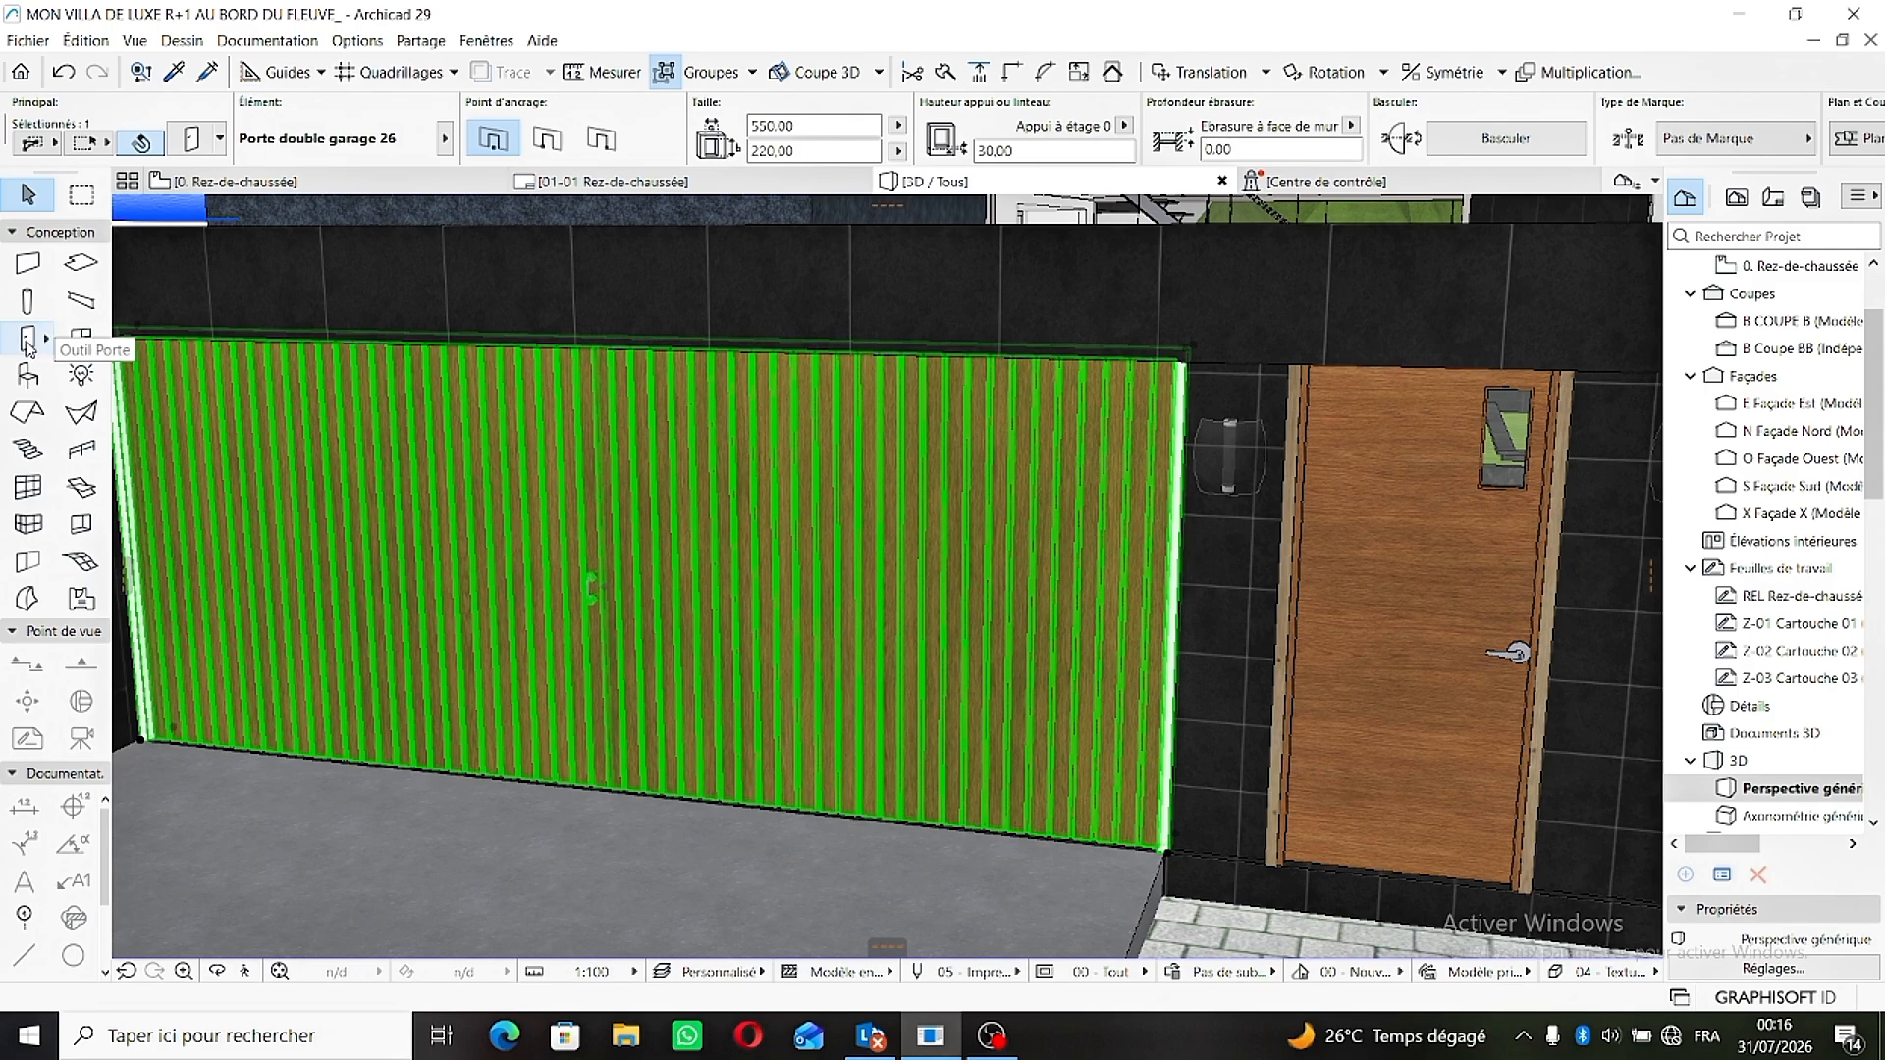
click(27, 340)
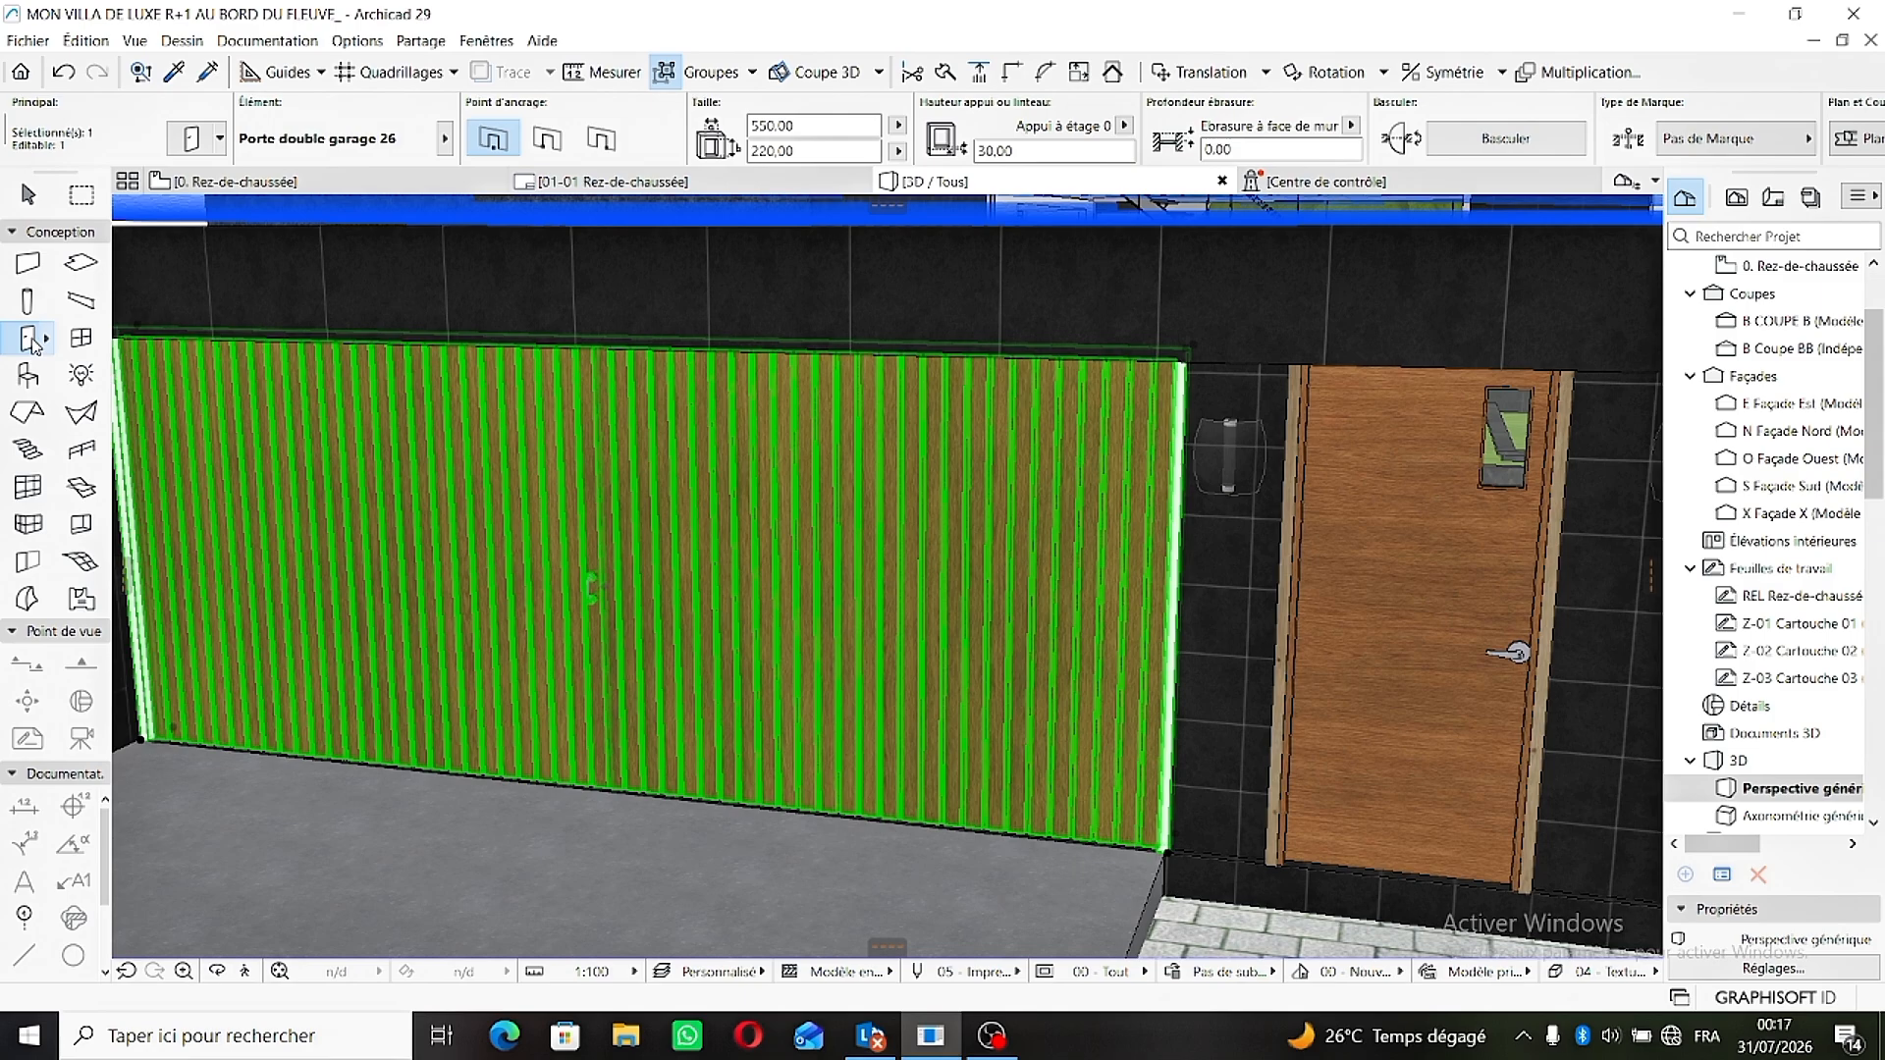
double_click(23, 340)
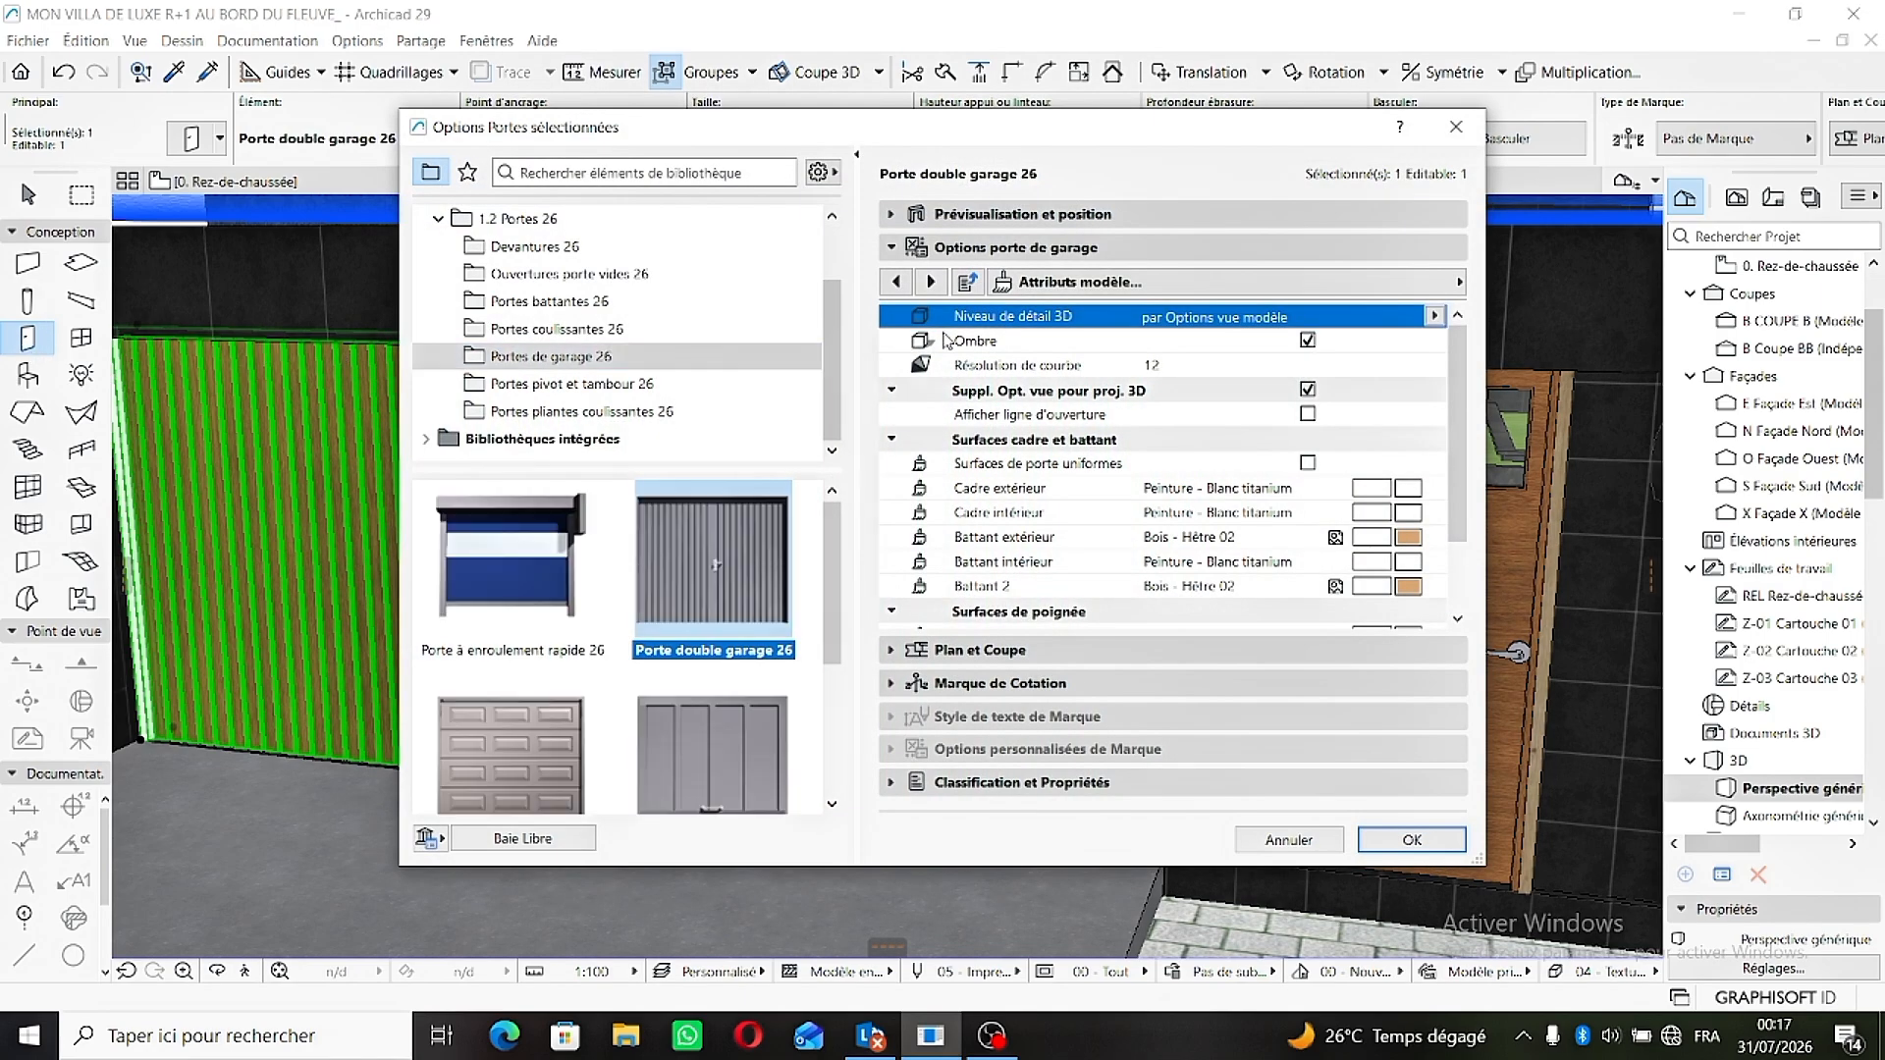
click(1299, 294)
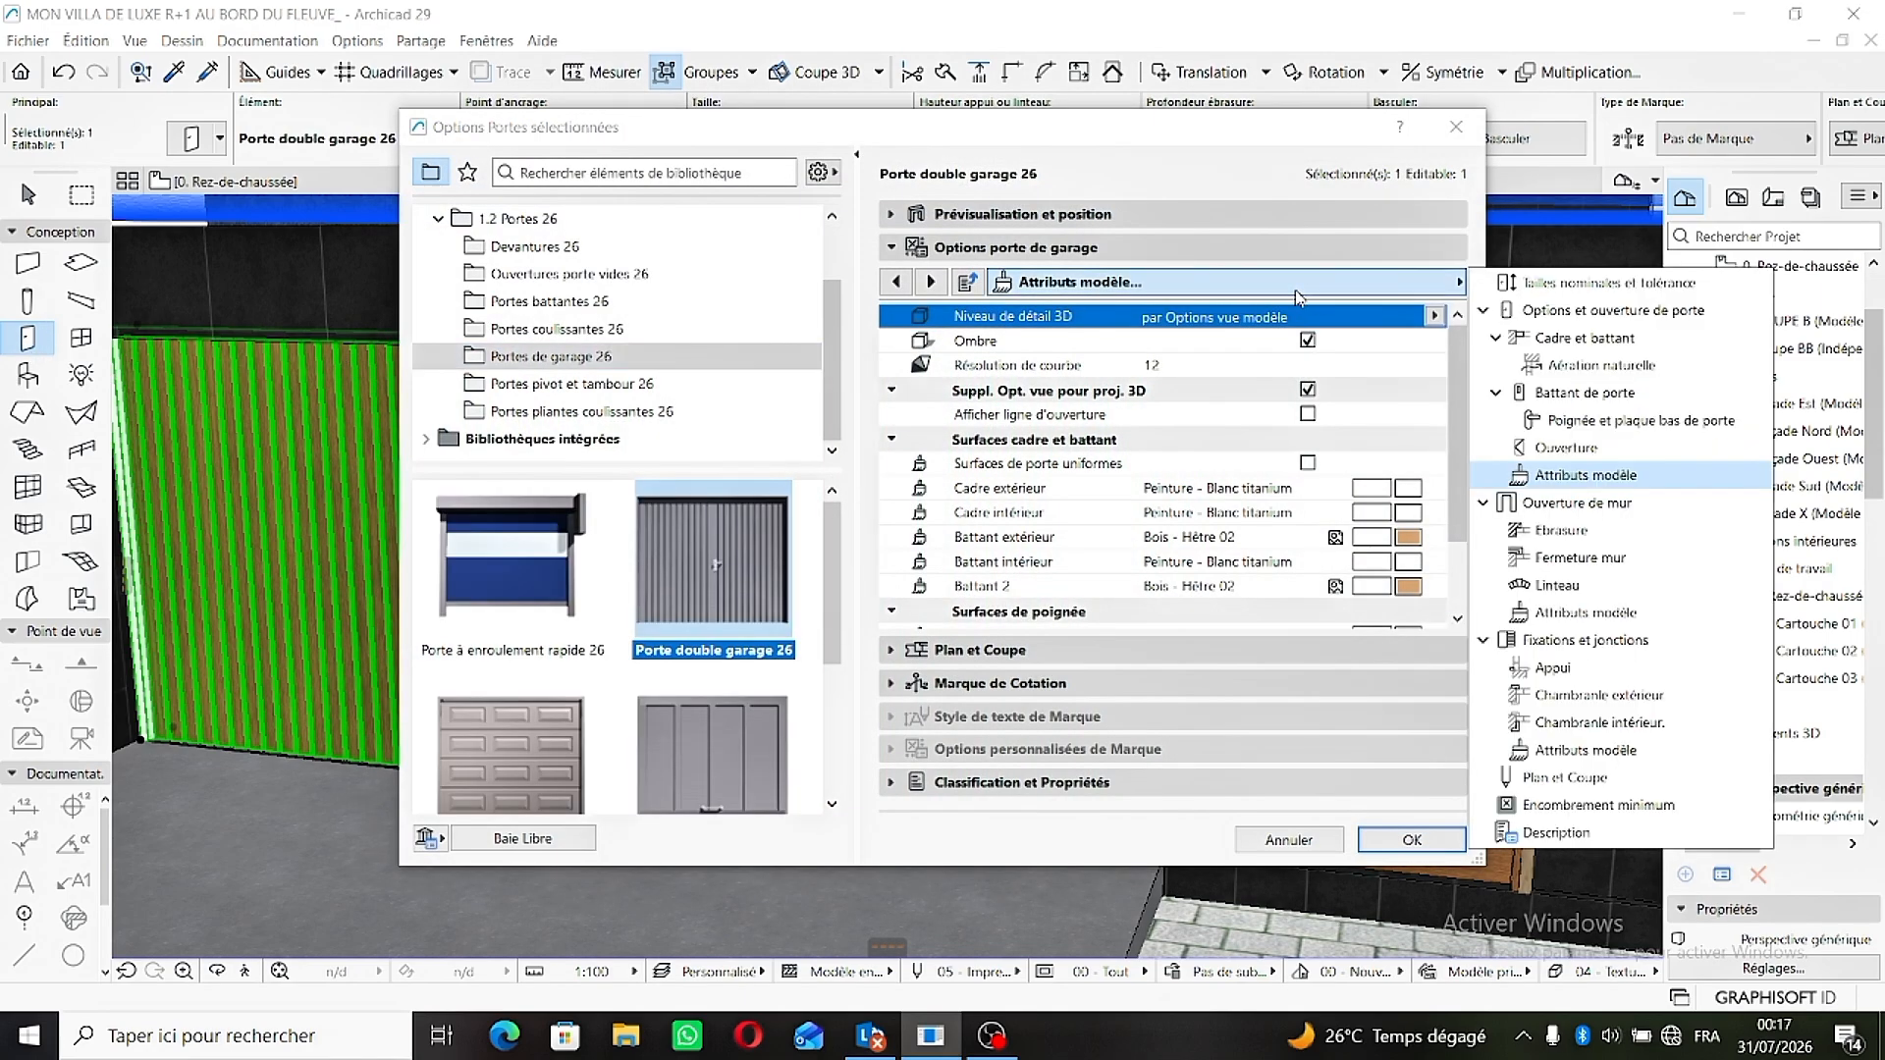
click(1580, 392)
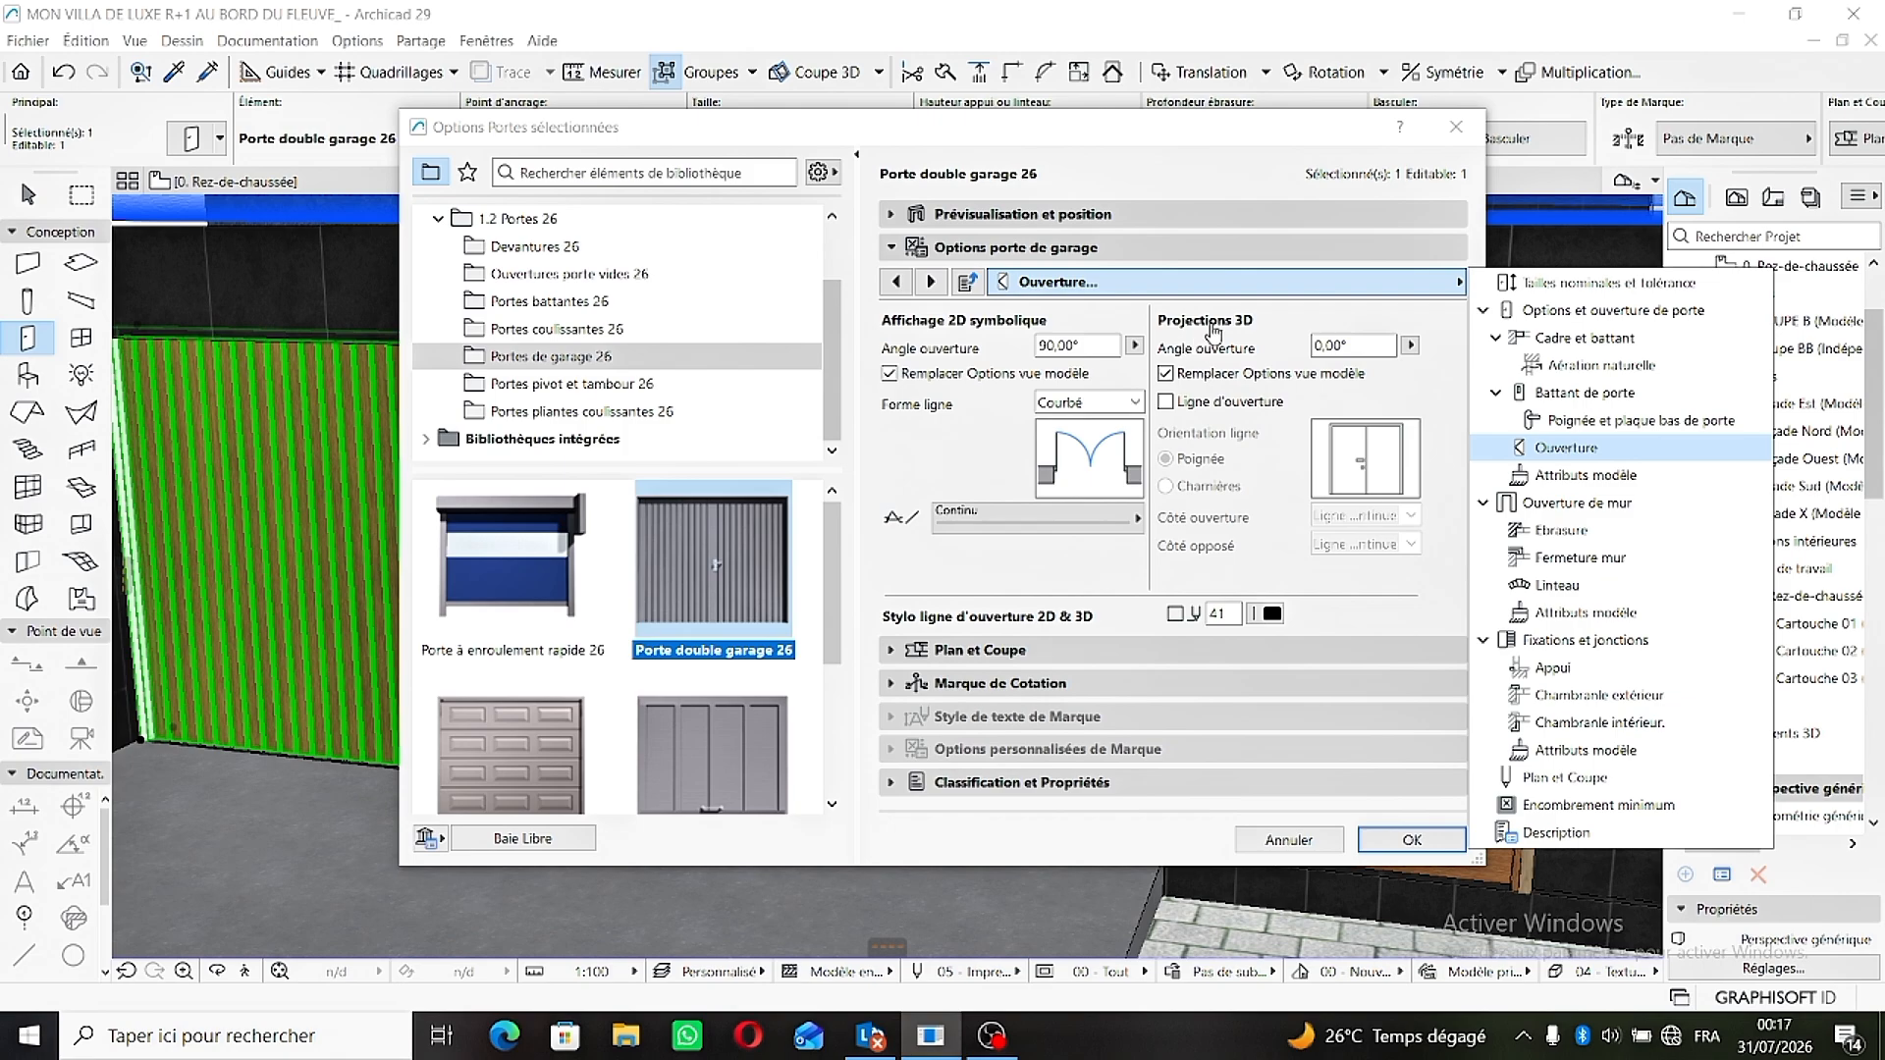
click(1343, 348)
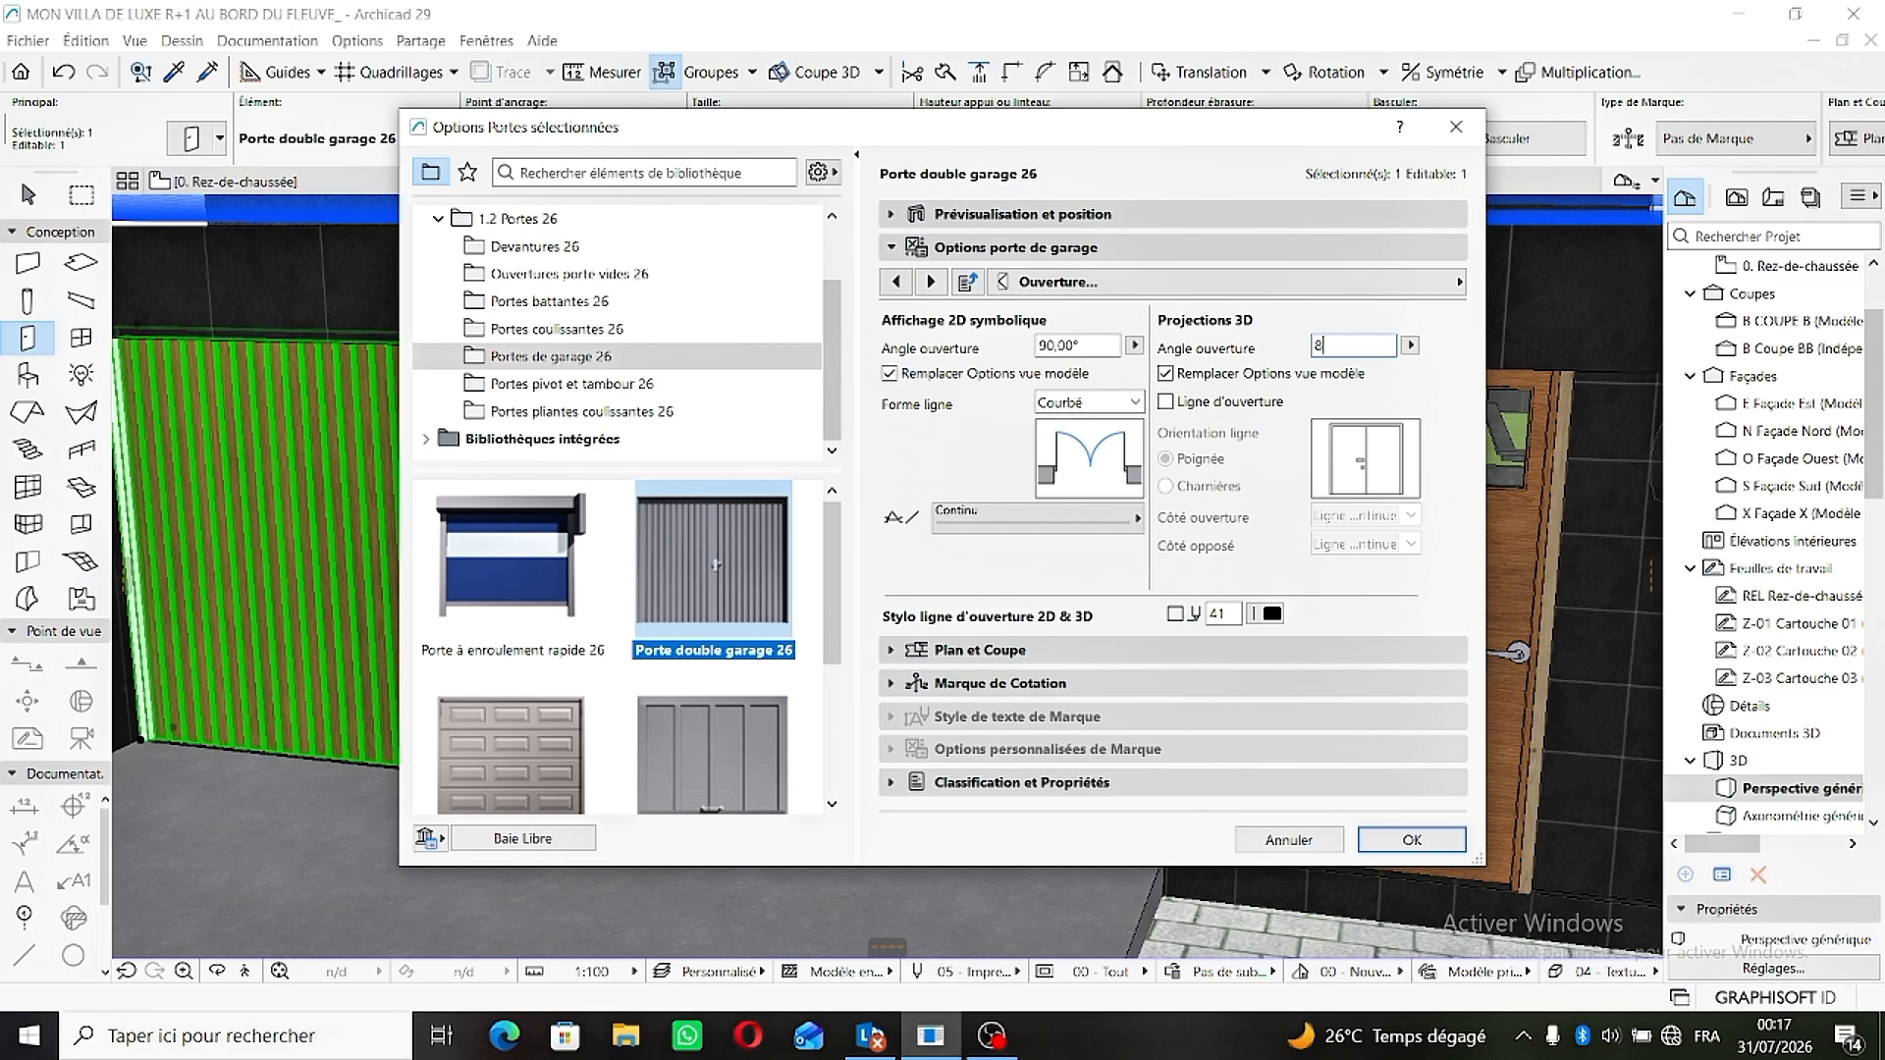
text(80)
key(Return)
click(1412, 839)
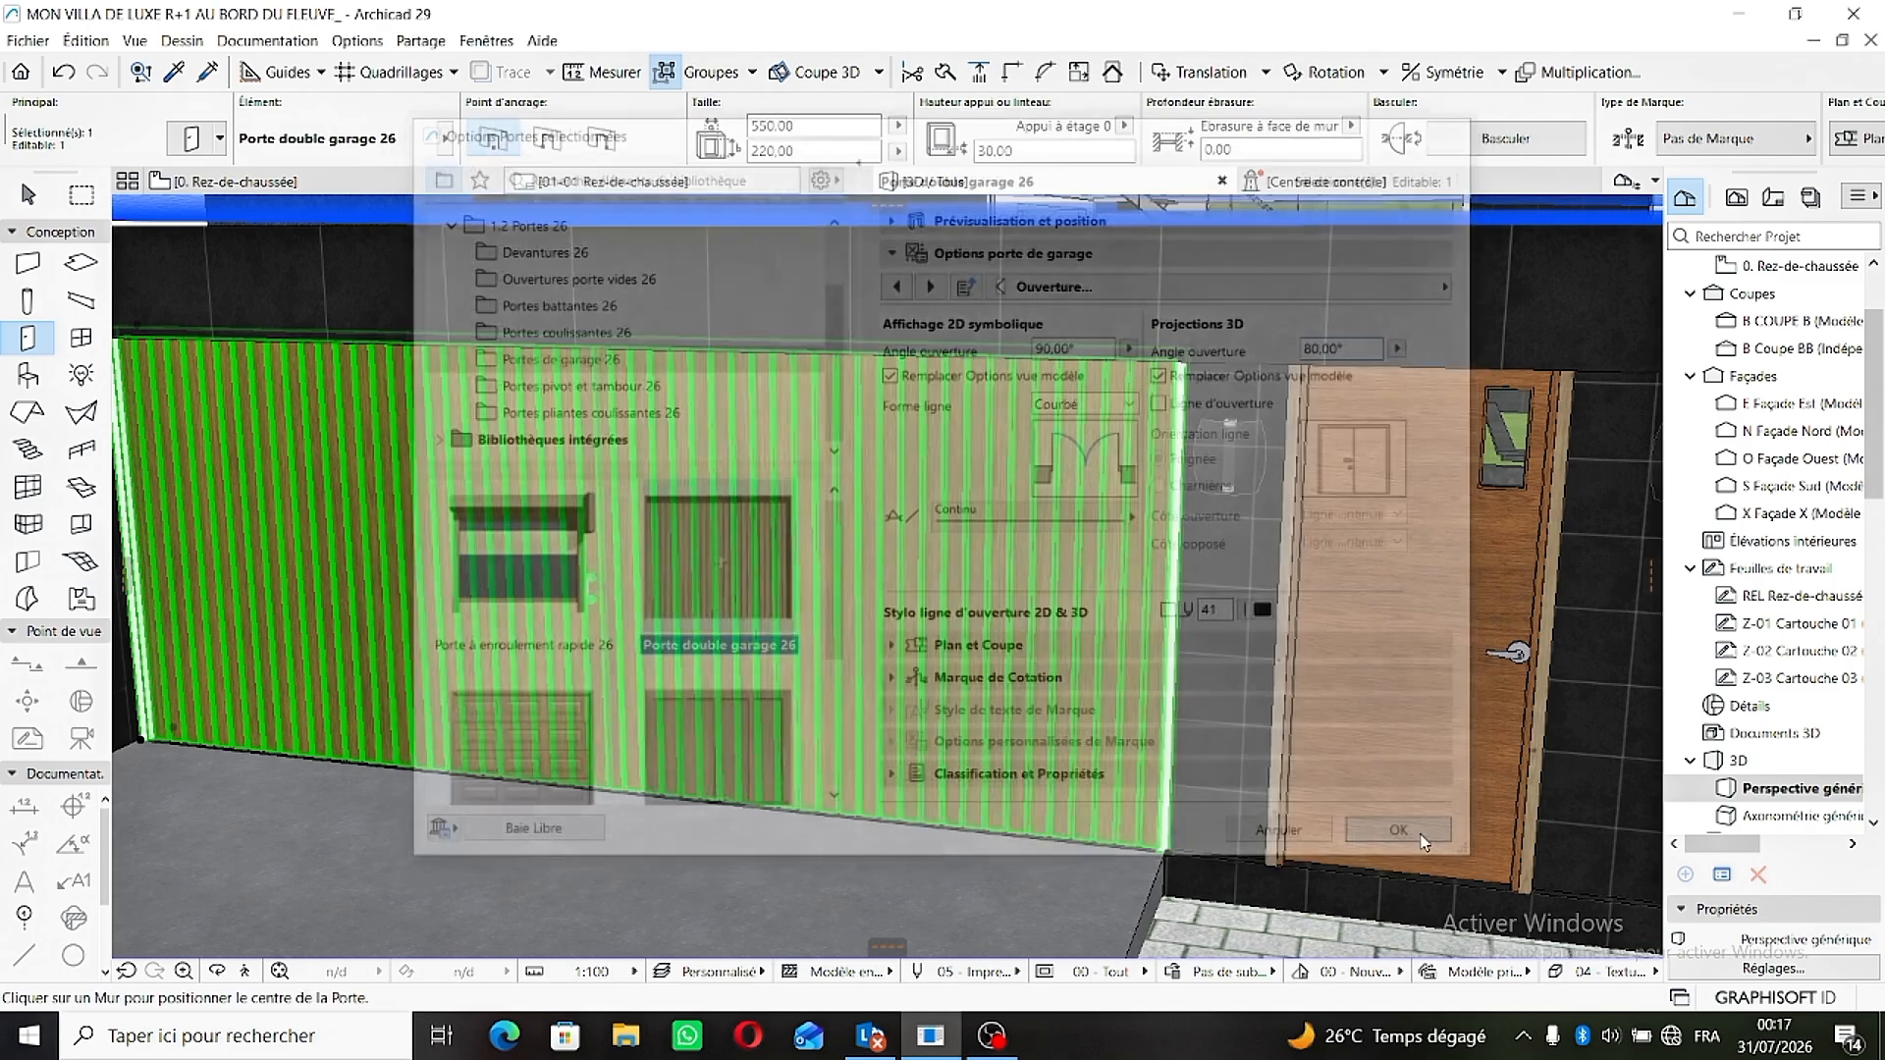
scroll(727, 619, down, 5)
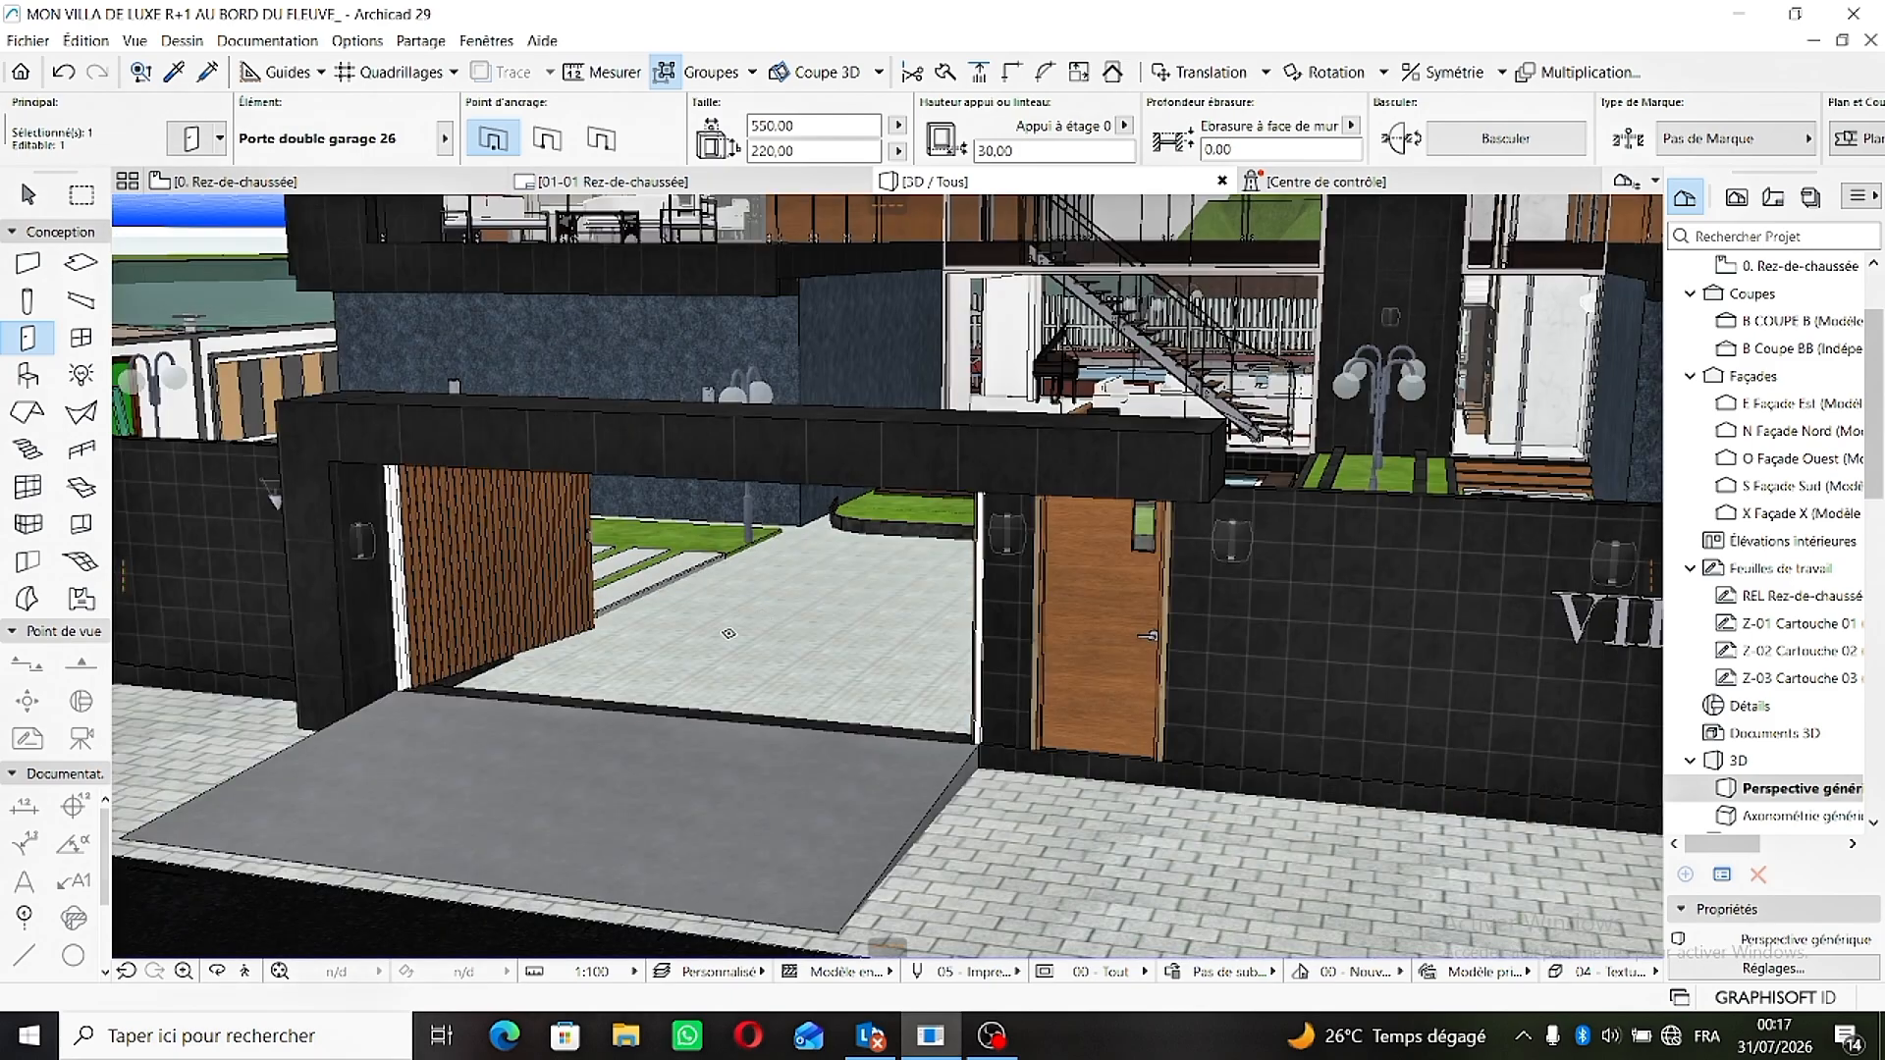
key(Escape)
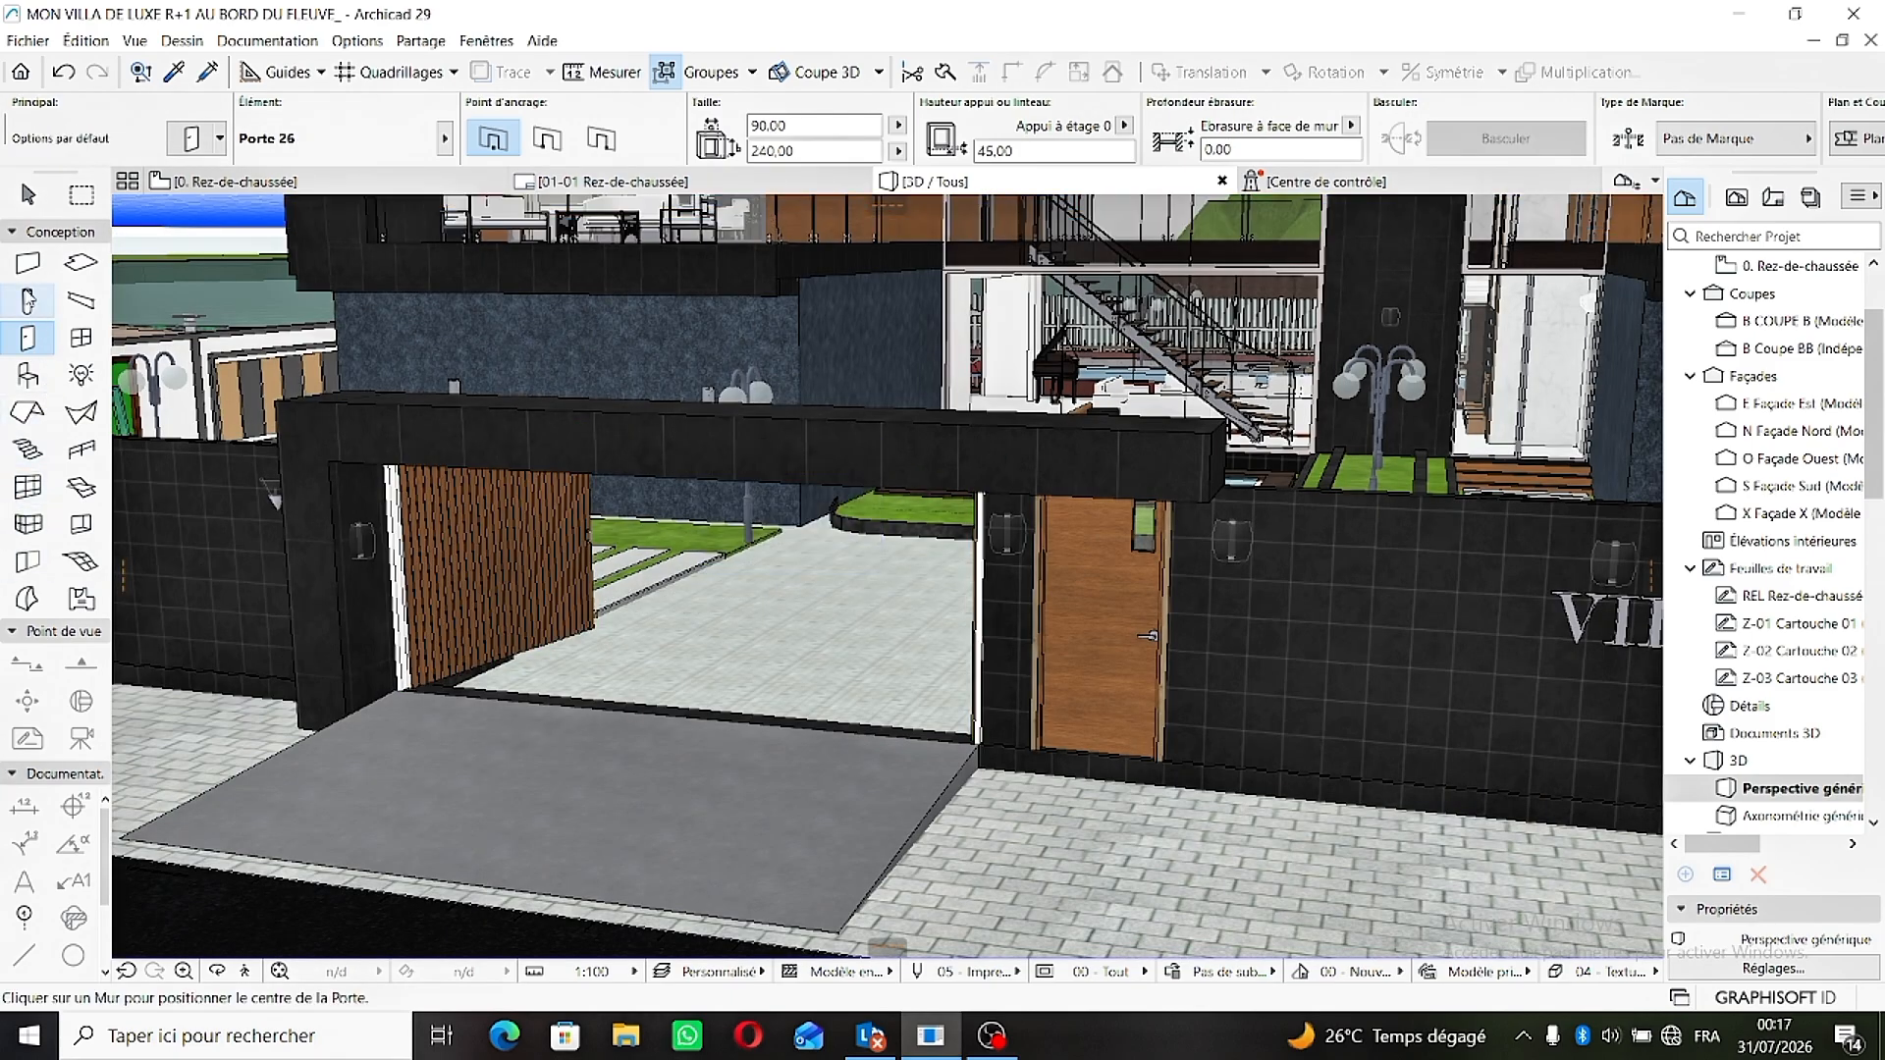
click(16, 202)
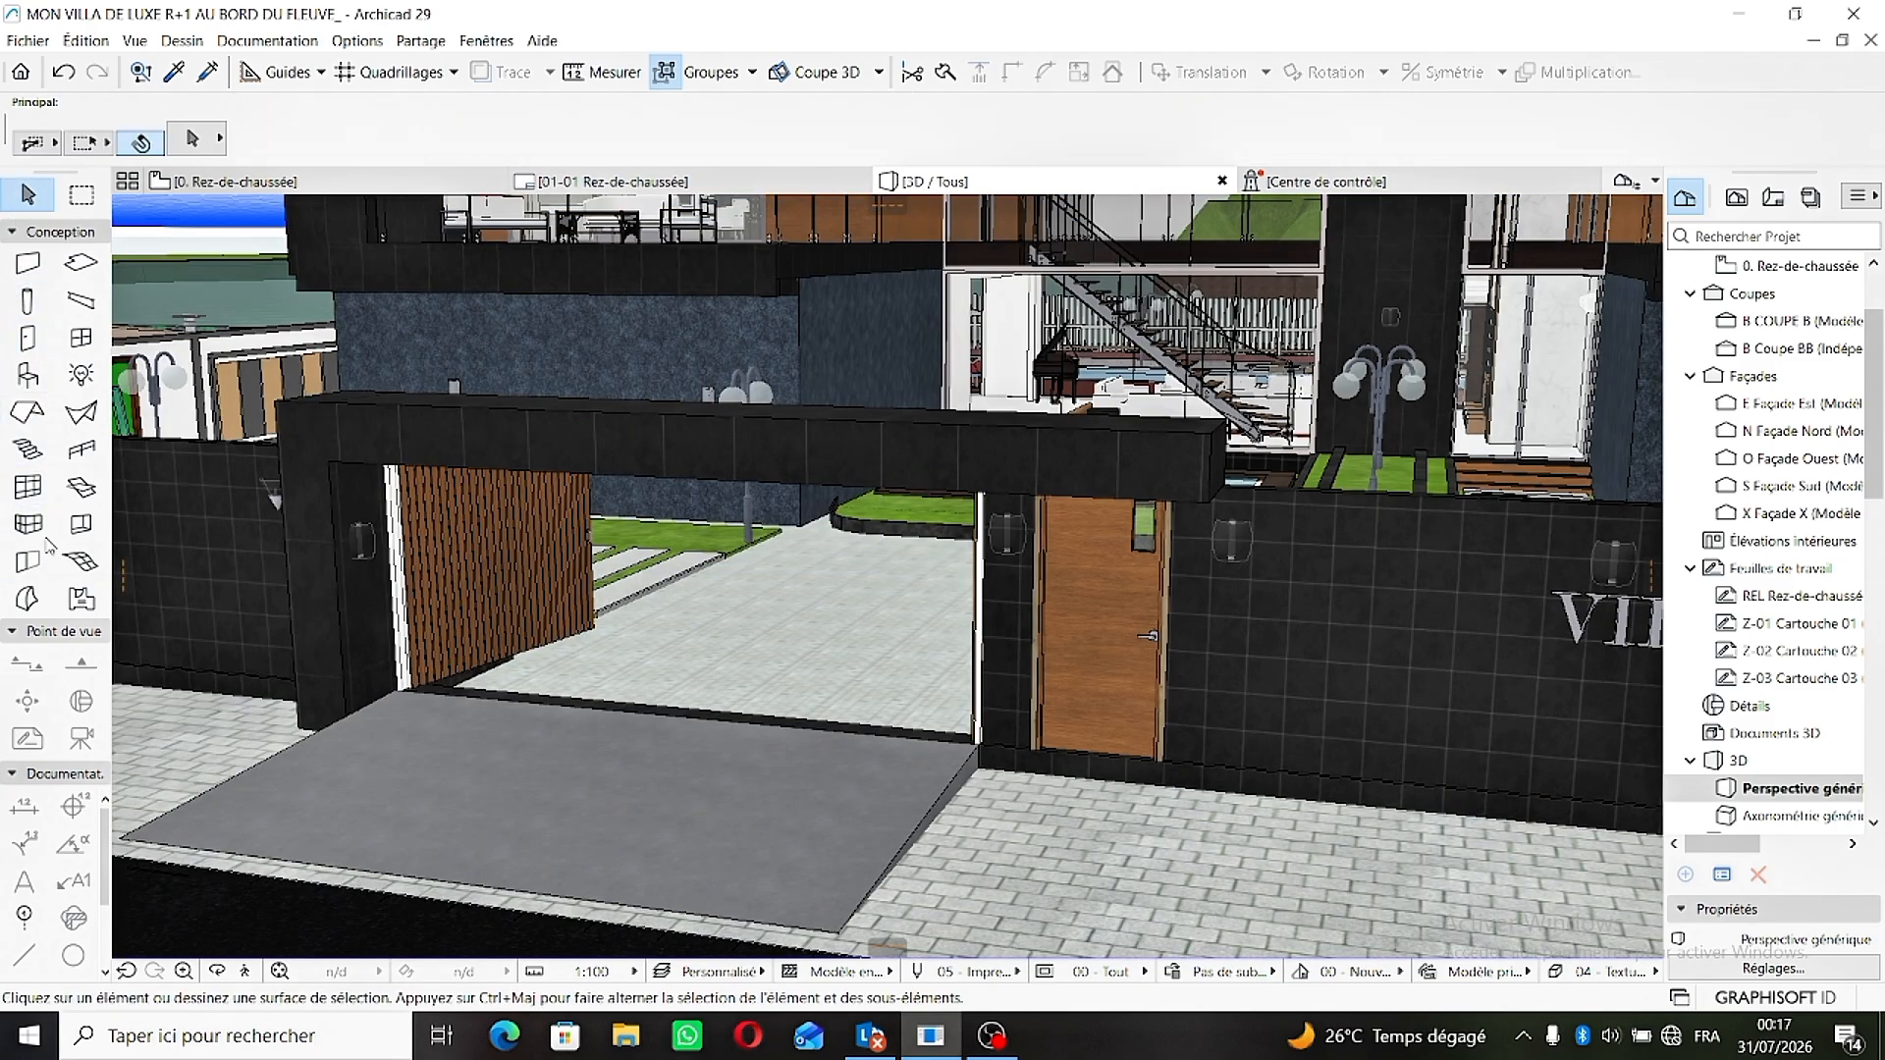
- Examine the villa in 3D from the street front, through the open garage gate, and across the parking area and courtyard
click(218, 972)
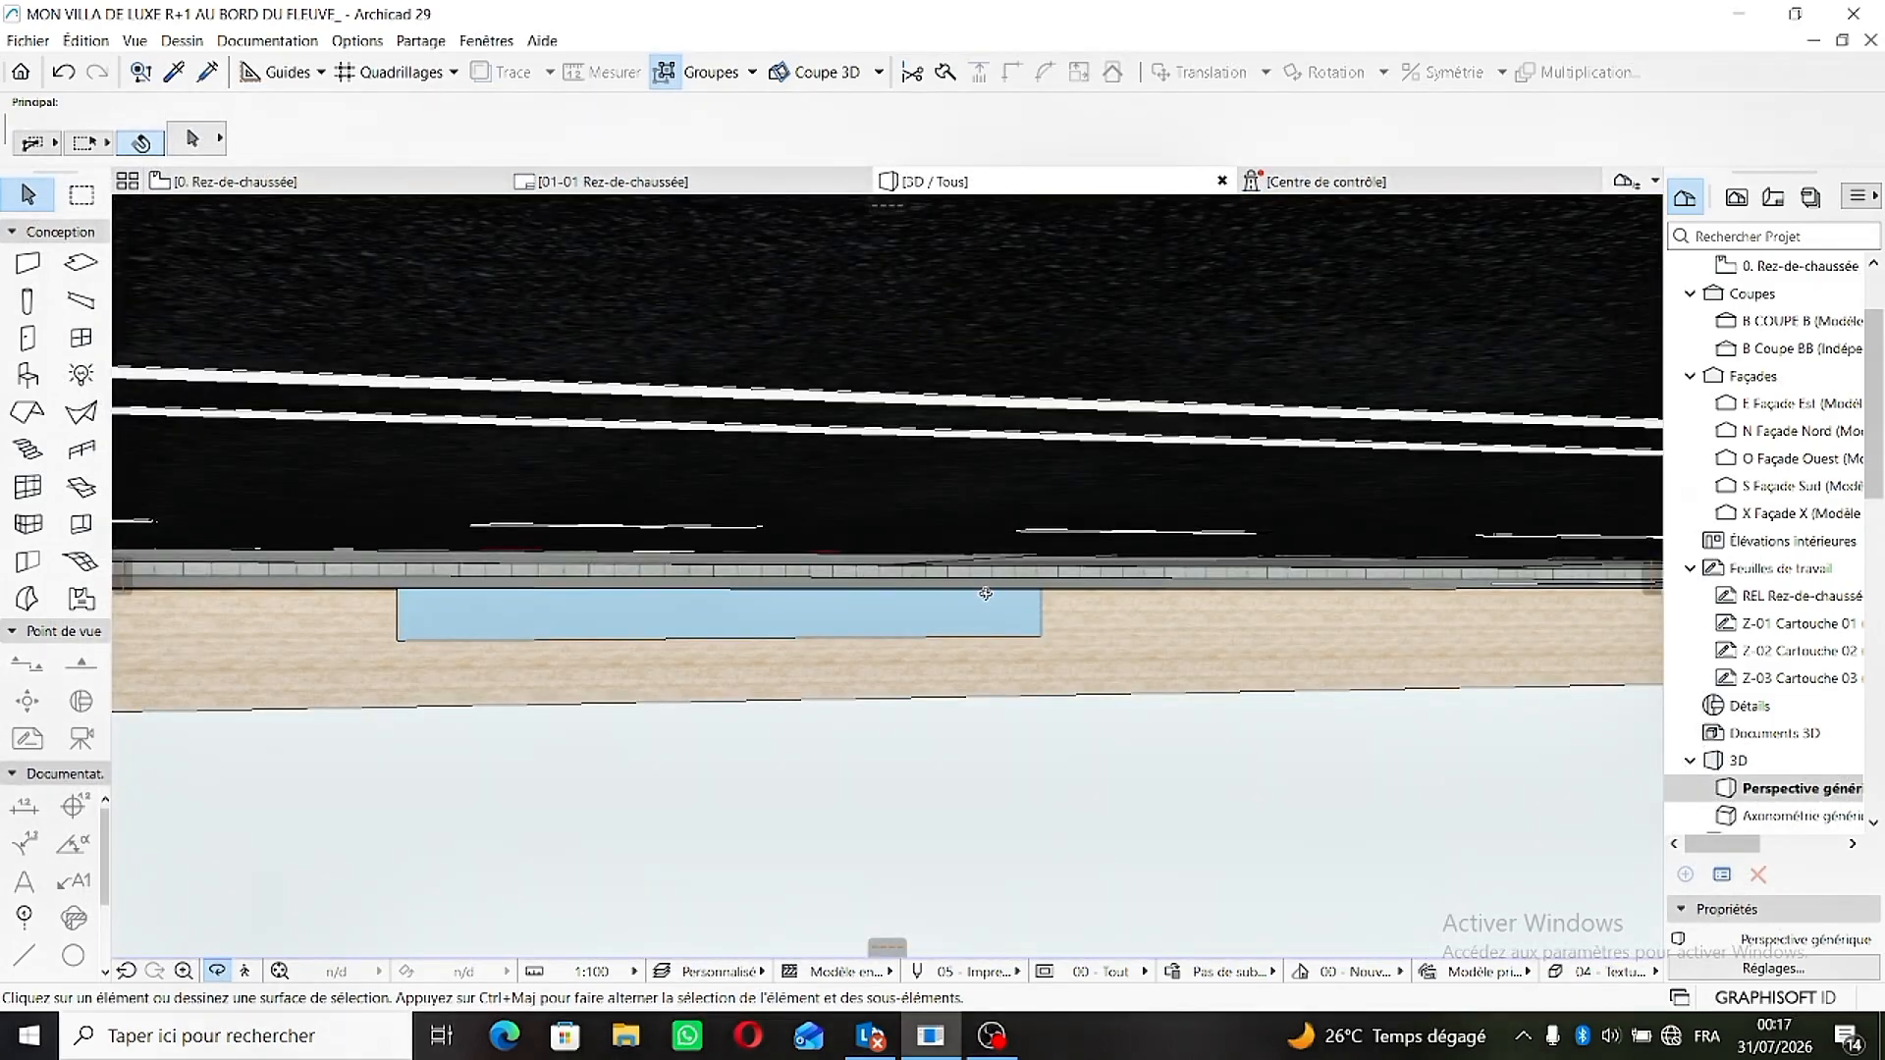
drag(986, 594, 1168, 846)
scroll(438, 604, up, 6)
scroll(628, 716, up, 4)
scroll(1497, 869, down, 3)
scroll(1358, 472, up, 4)
drag(1358, 472, 1021, 736)
drag(768, 561, 1129, 567)
scroll(1080, 589, down, 4)
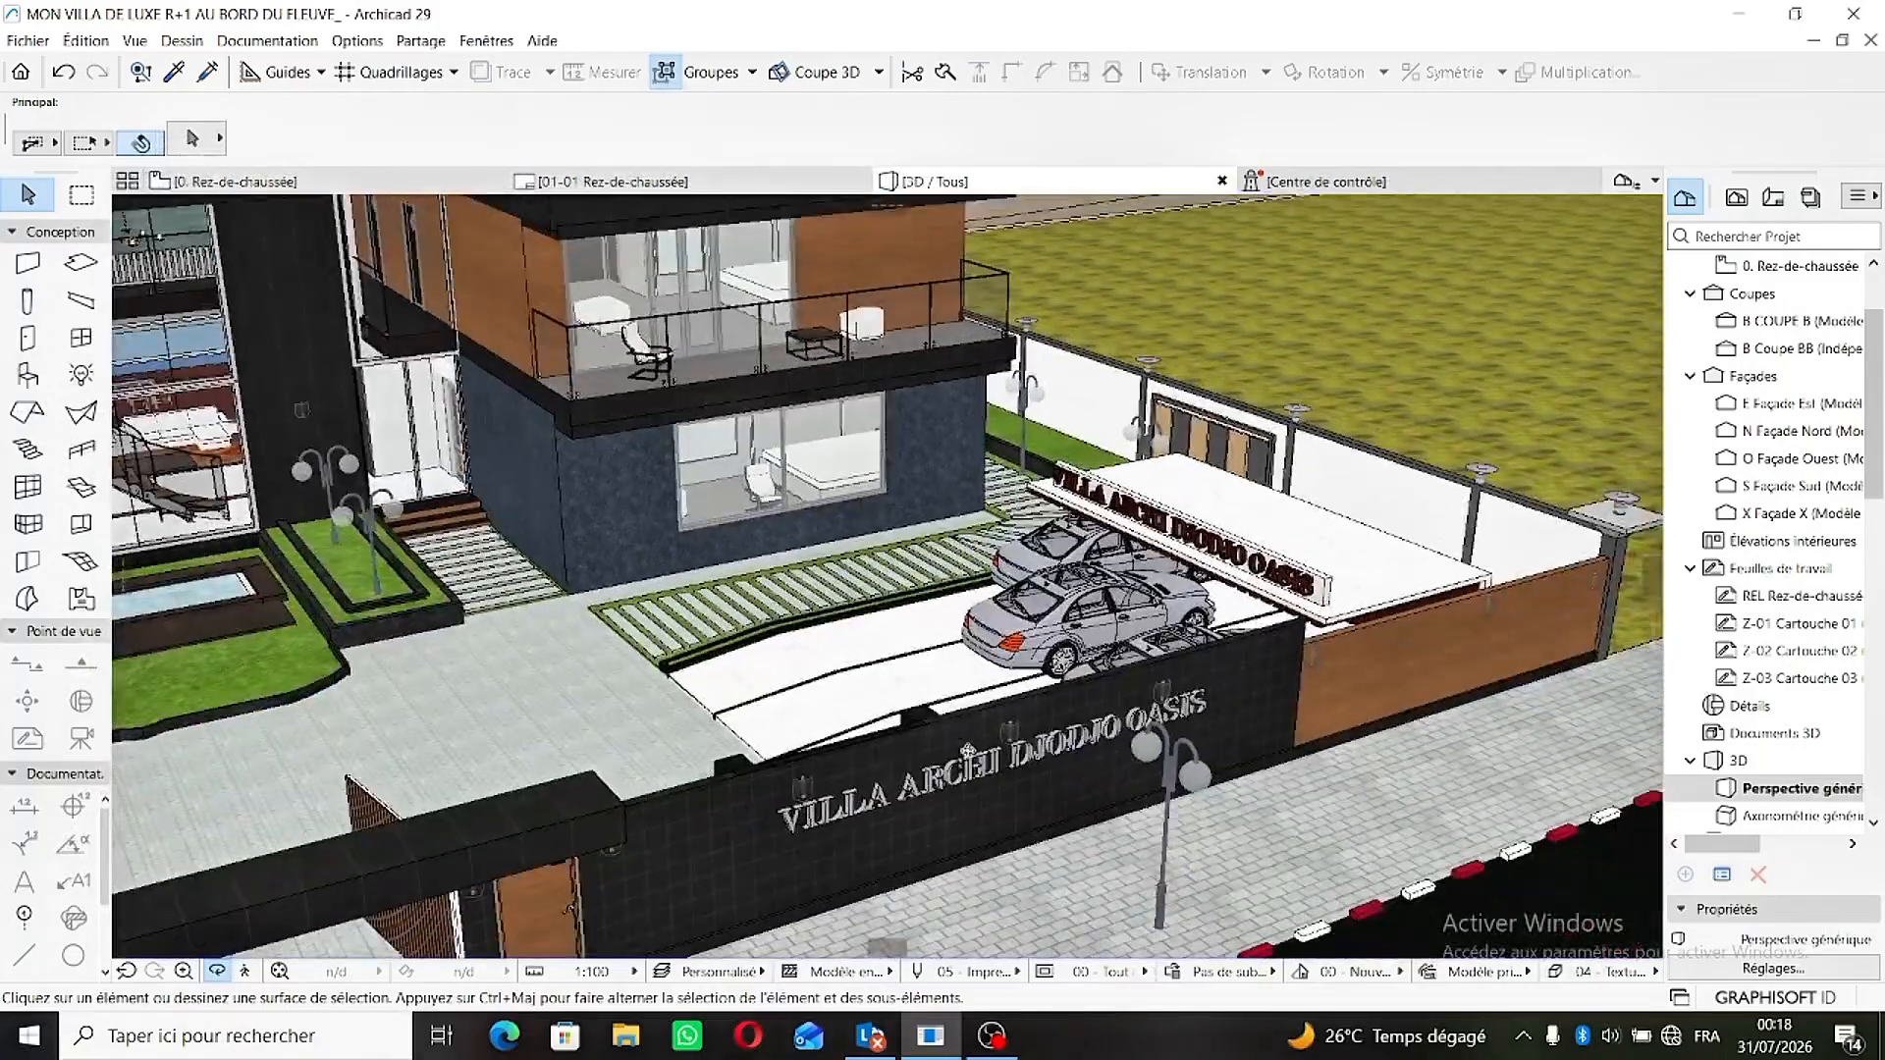
middle_drag(928, 795, 1303, 465)
drag(678, 766, 610, 693)
scroll(746, 618, up, 5)
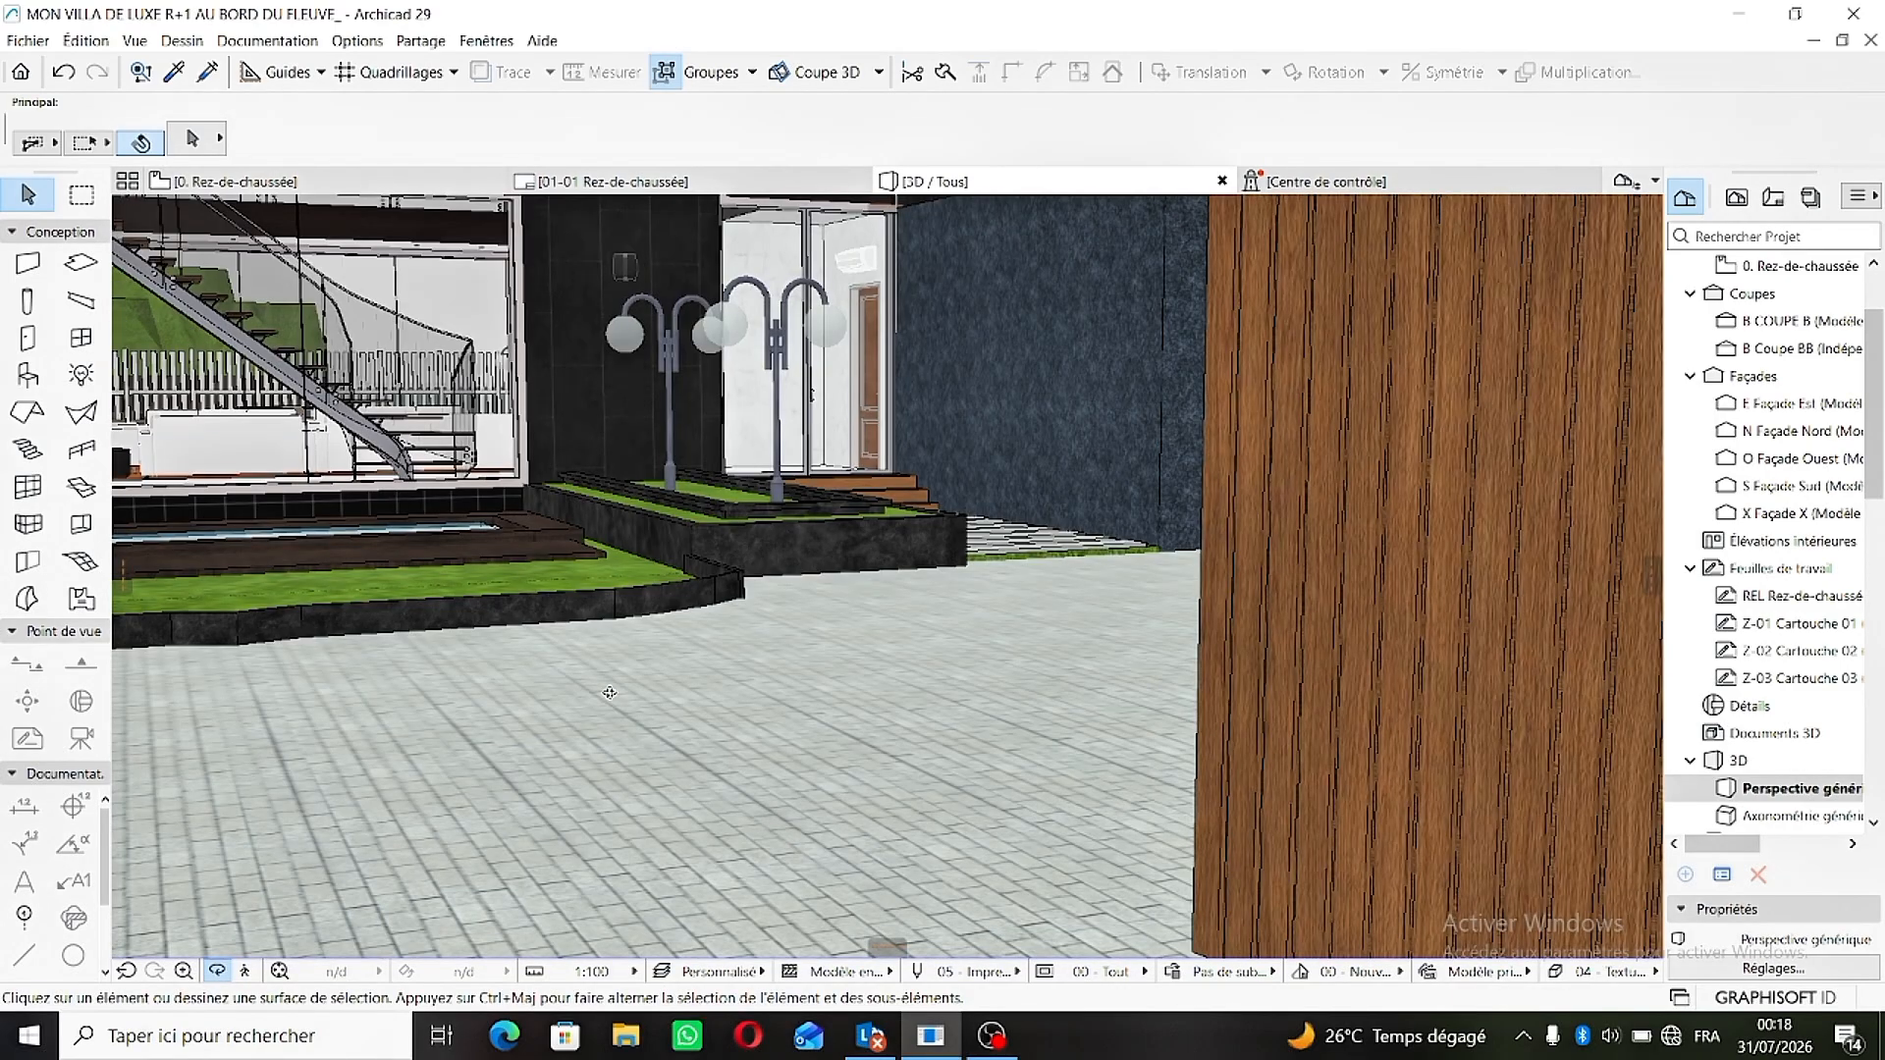